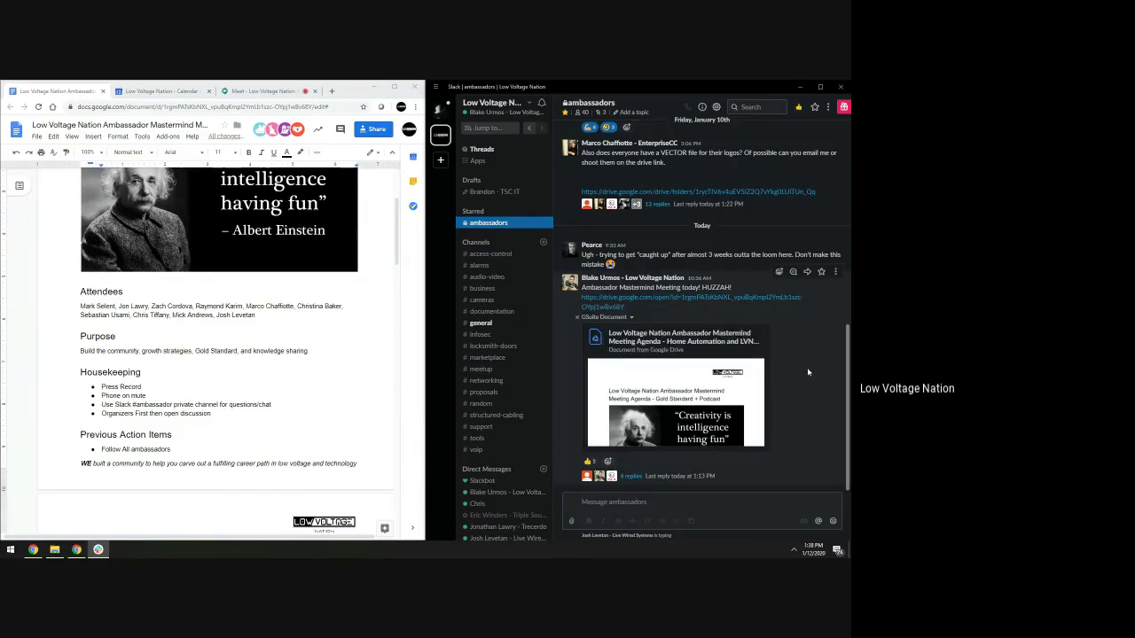
Check the messages in the #meetup channel, then return to #ambassadors
{"action": "left_click", "coordinate": [498, 369]}
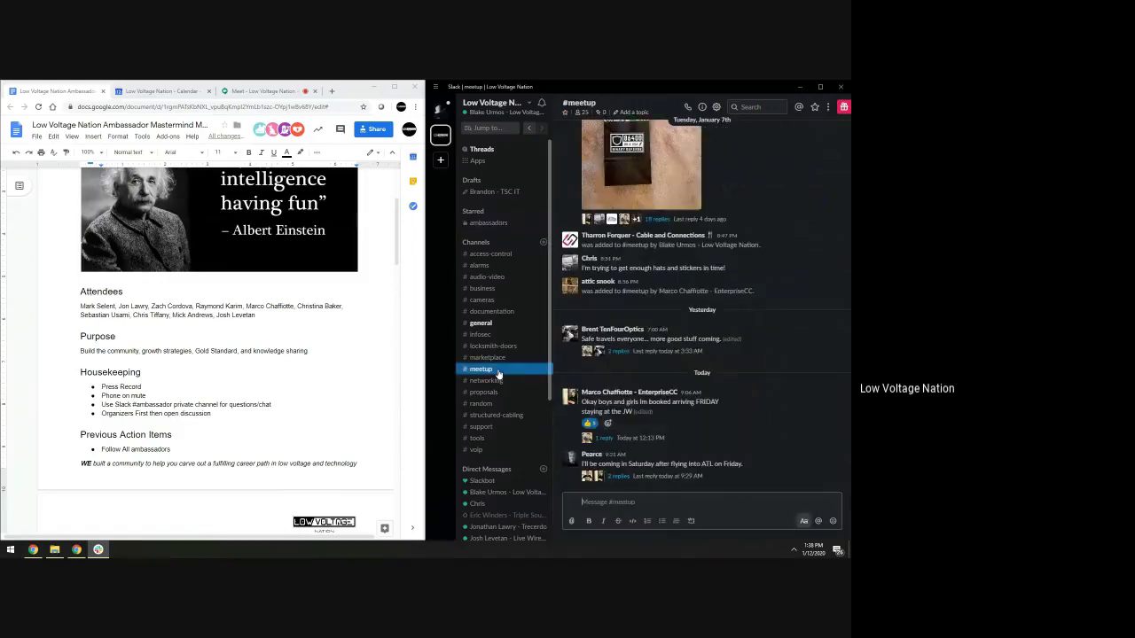
{"action": "scroll", "coordinate": [743, 445], "scroll_direction": "up", "scroll_amount": 5}
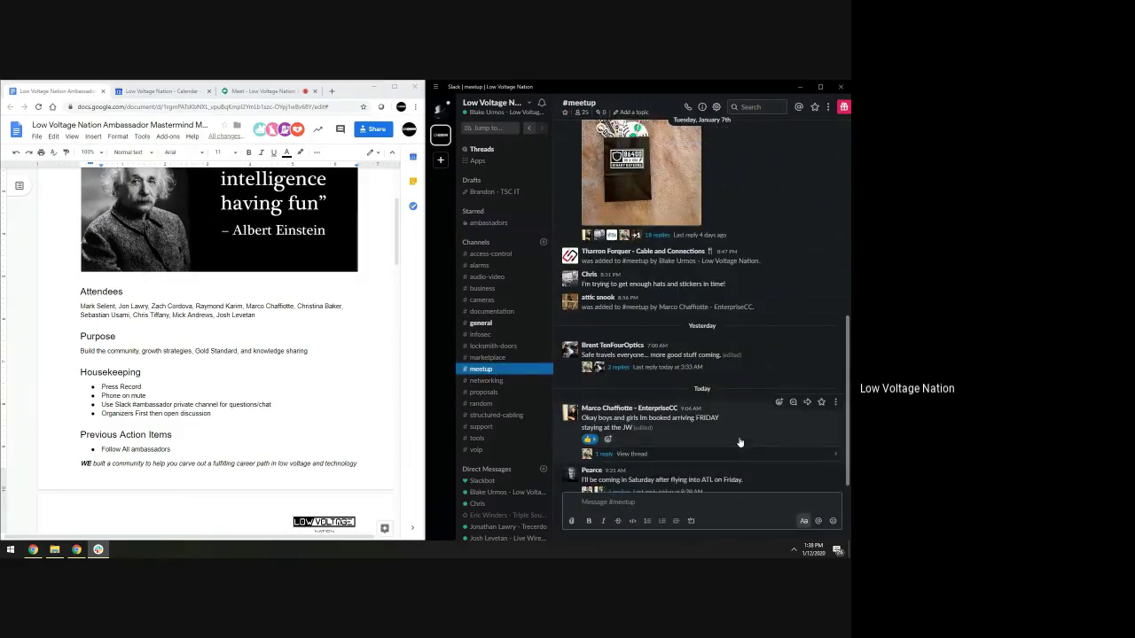
{"action": "scroll", "coordinate": [743, 445], "scroll_direction": "down", "scroll_amount": 4}
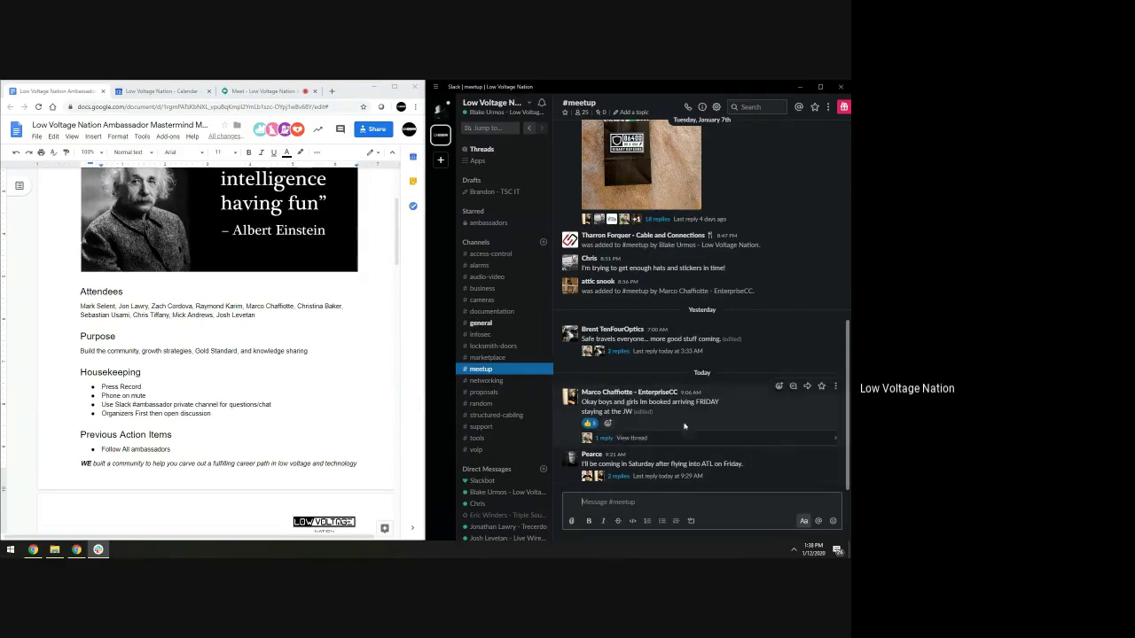
{"action": "left_click", "coordinate": [506, 224]}
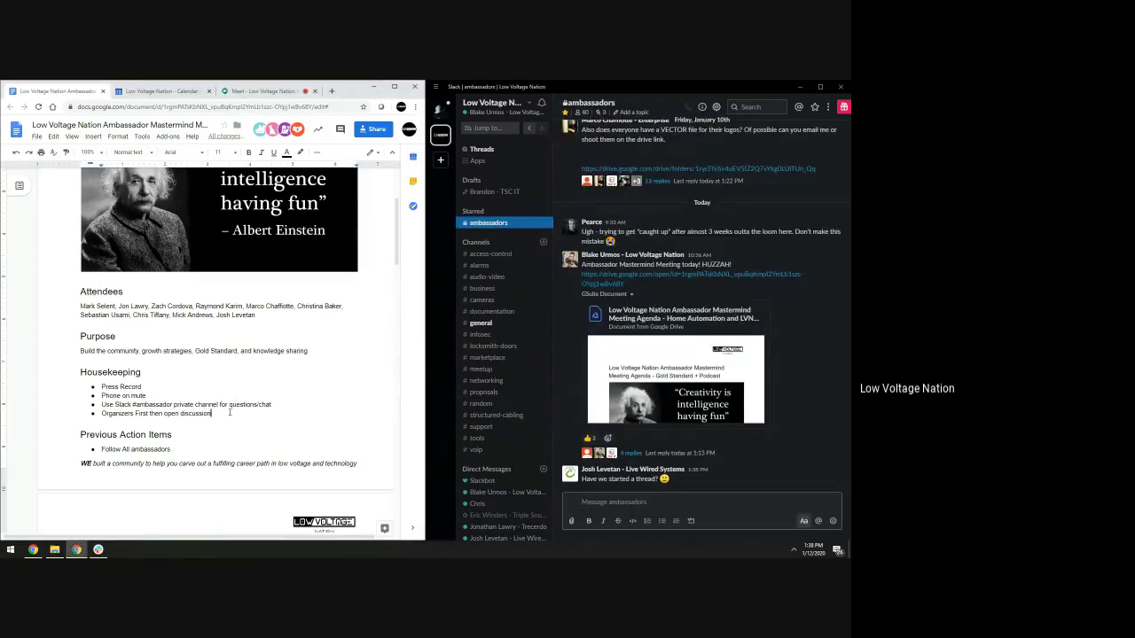
Scroll through the agenda and select the word Follow under Previous Action Items
{"action": "scroll", "coordinate": [237, 407], "scroll_direction": "down", "scroll_amount": 3}
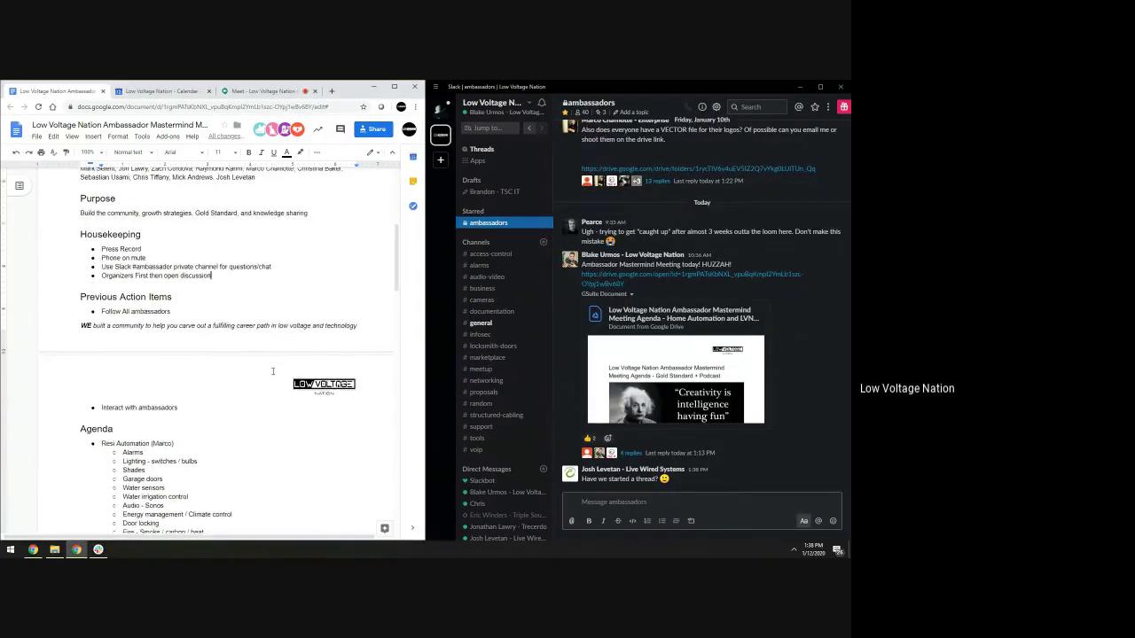
{"action": "scroll", "coordinate": [273, 371], "scroll_direction": "down", "scroll_amount": 2}
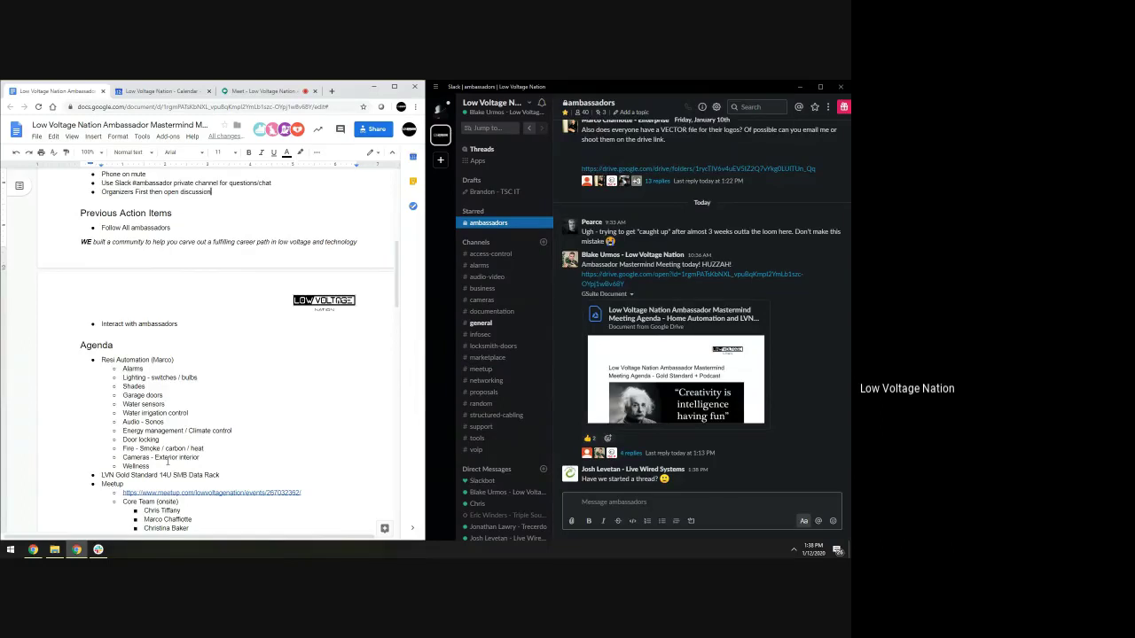
{"action": "scroll", "coordinate": [180, 454], "scroll_direction": "up", "scroll_amount": 1}
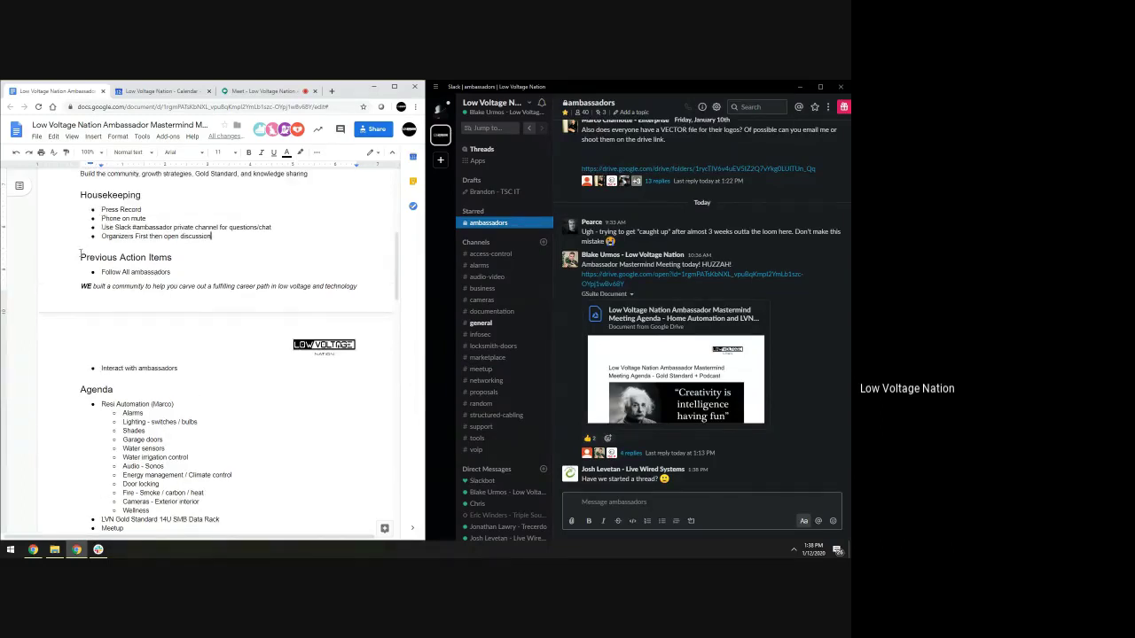
{"action": "left_click_drag", "start_coordinate": [100, 272], "coordinate": [177, 274]}
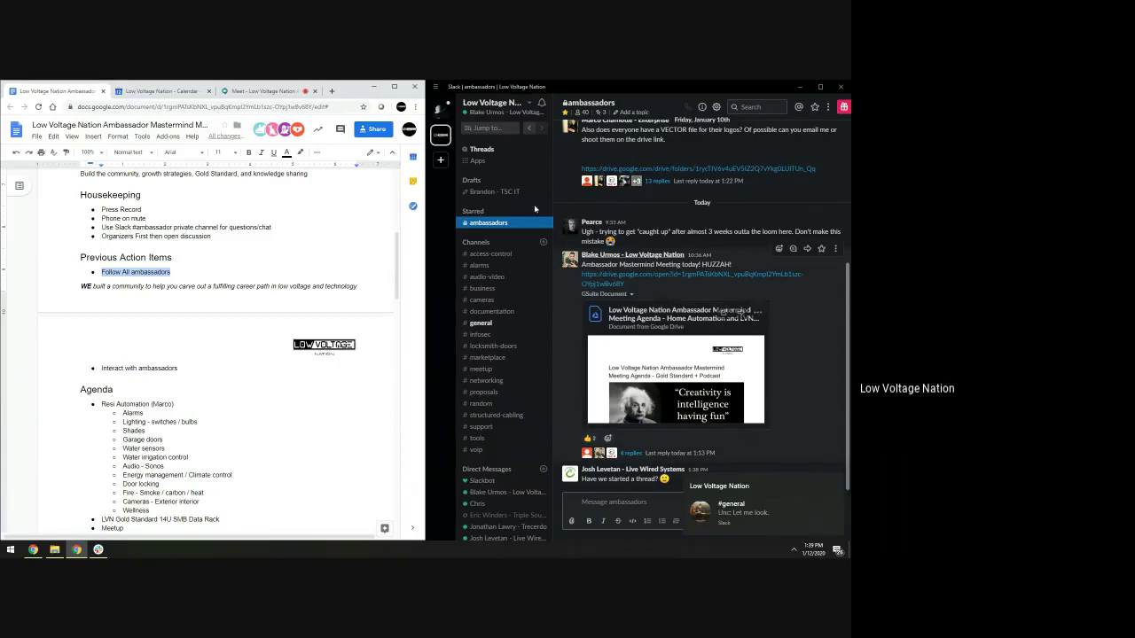
Open Google Drive in a new browser tab
{"action": "key", "text": "ctrl+t"}
{"action": "type", "text": "drive.google.com"}
{"action": "key", "text": "Return"}
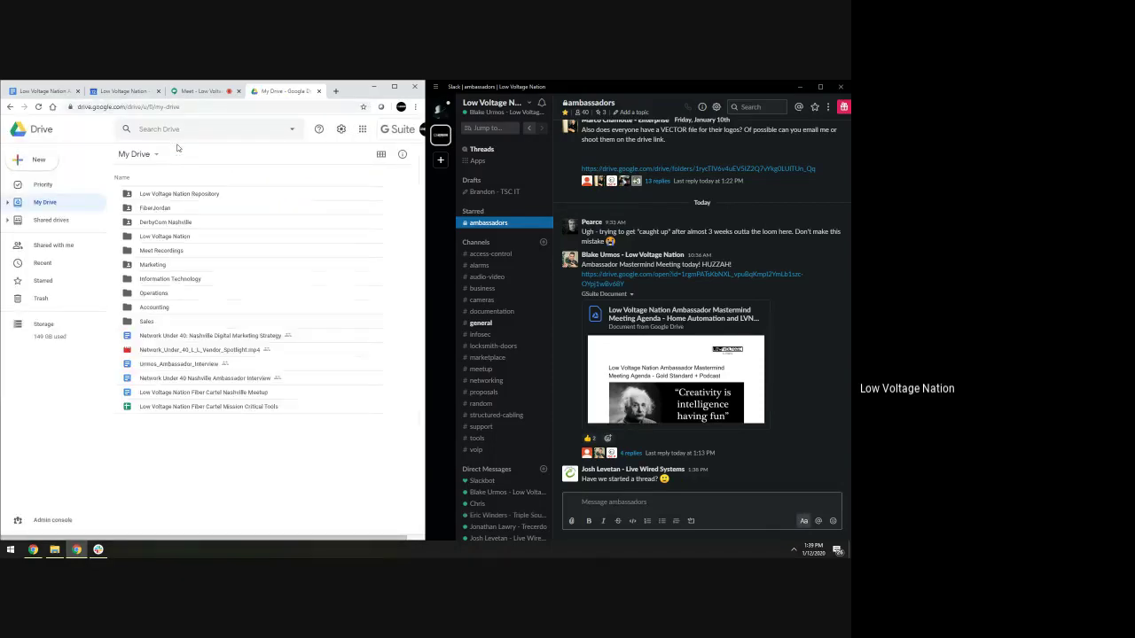
Open the Low Voltage Nation Repository folder full-screen and copy its shareable link
{"action": "left_click", "coordinate": [182, 195]}
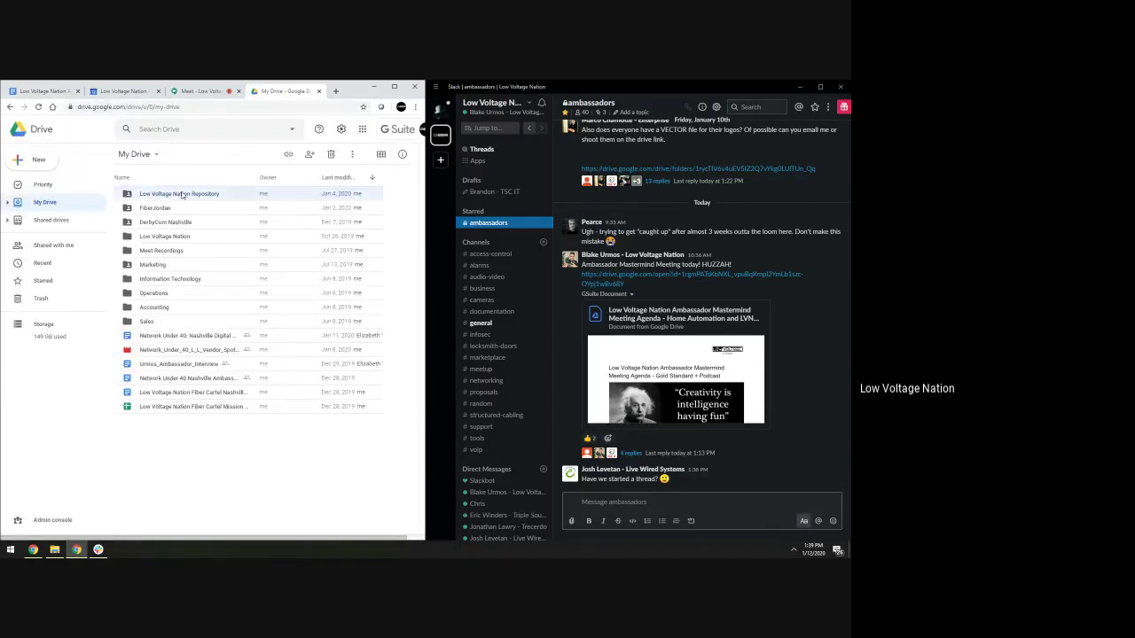
{"action": "double_click", "coordinate": [182, 195]}
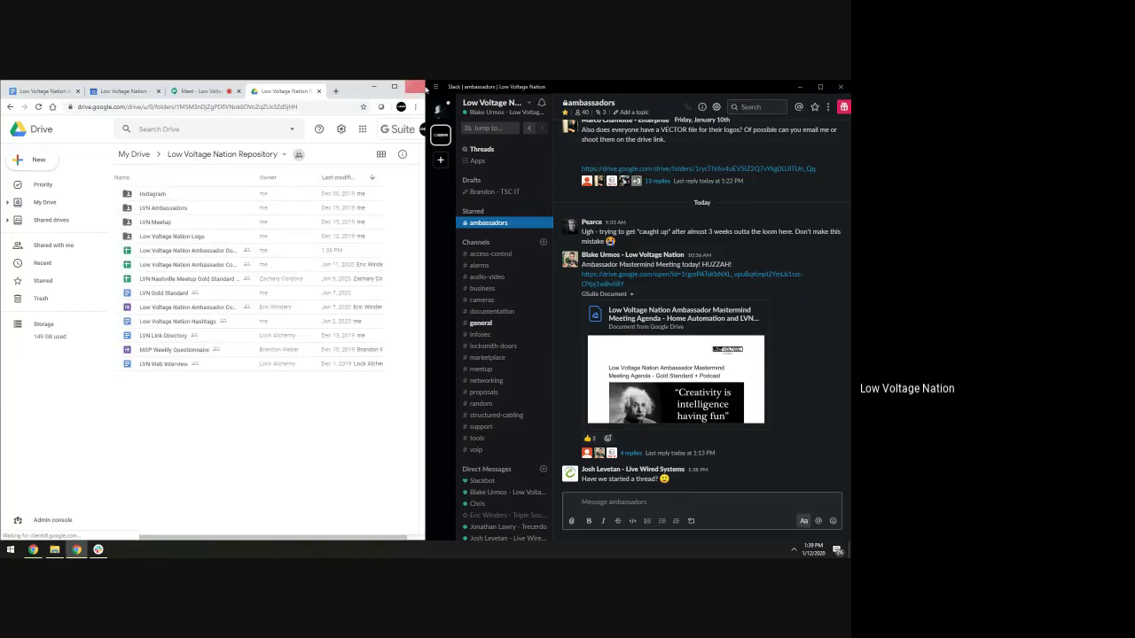
{"action": "left_click", "coordinate": [394, 86]}
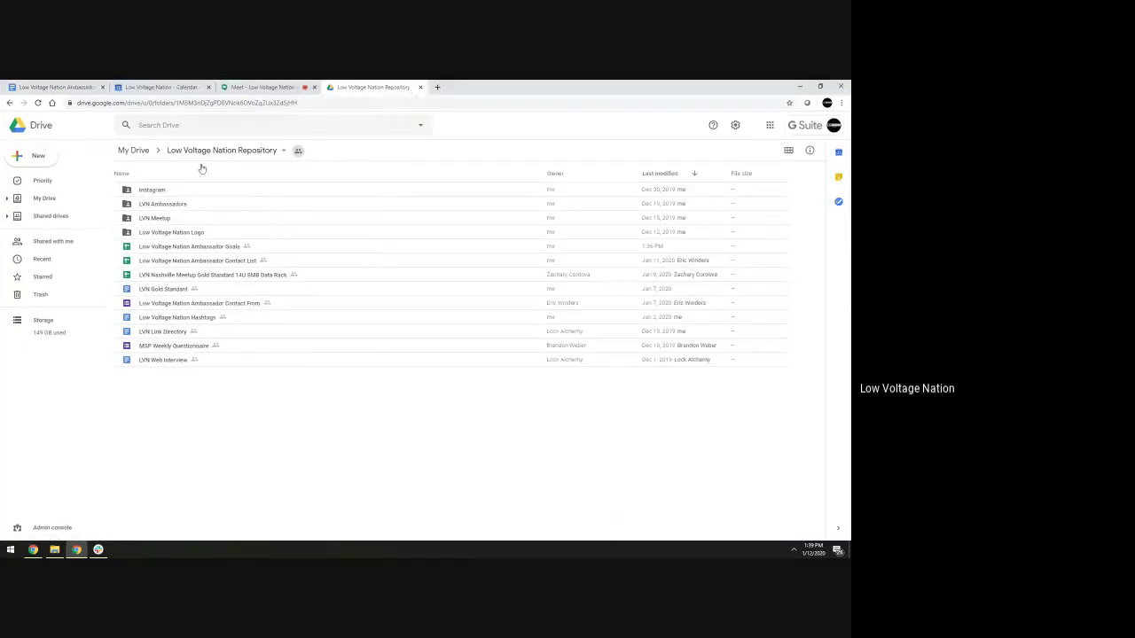
{"action": "left_click", "coordinate": [276, 151]}
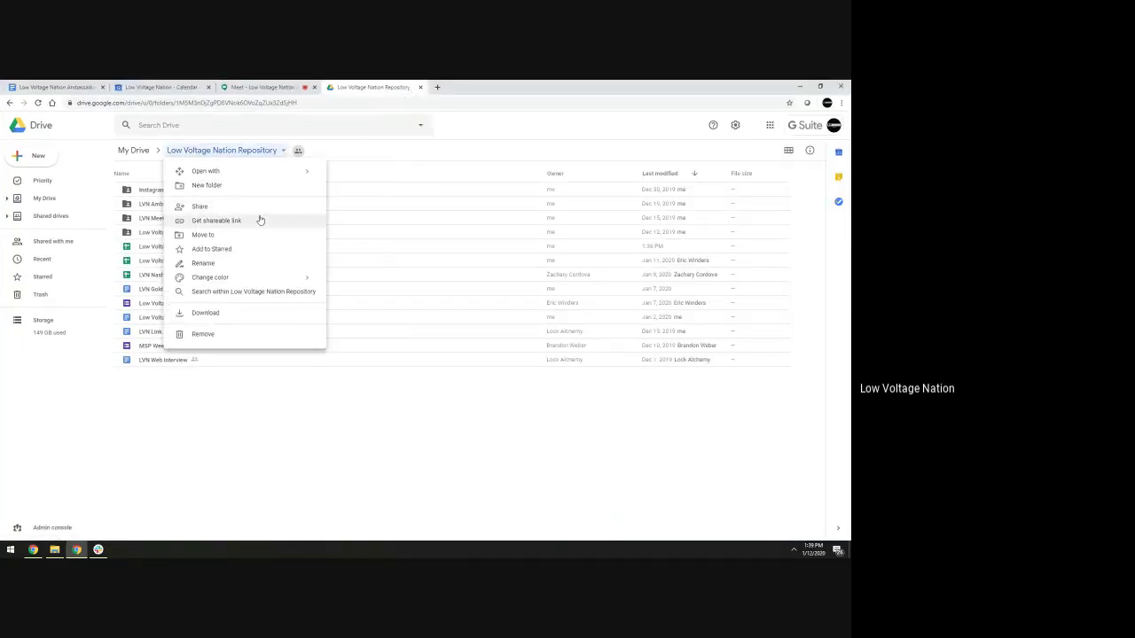
{"action": "left_click", "coordinate": [259, 220]}
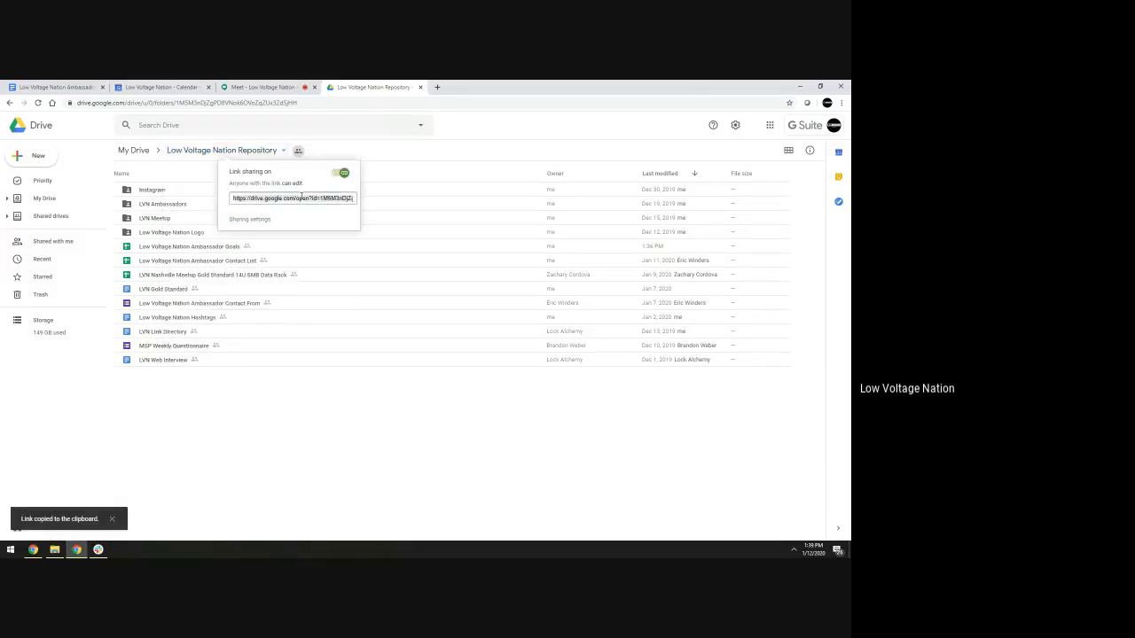
Post the Repository folder link in #ambassadors and close the link sharing box
{"action": "left_click", "coordinate": [97, 550]}
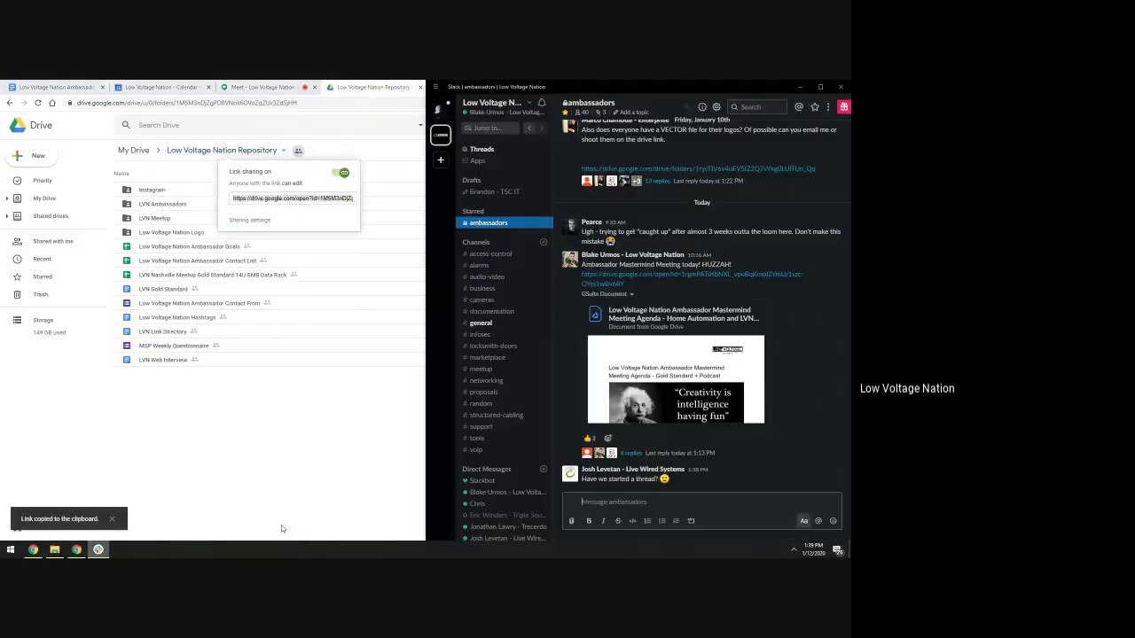
{"action": "key", "text": "ctrl+v"}
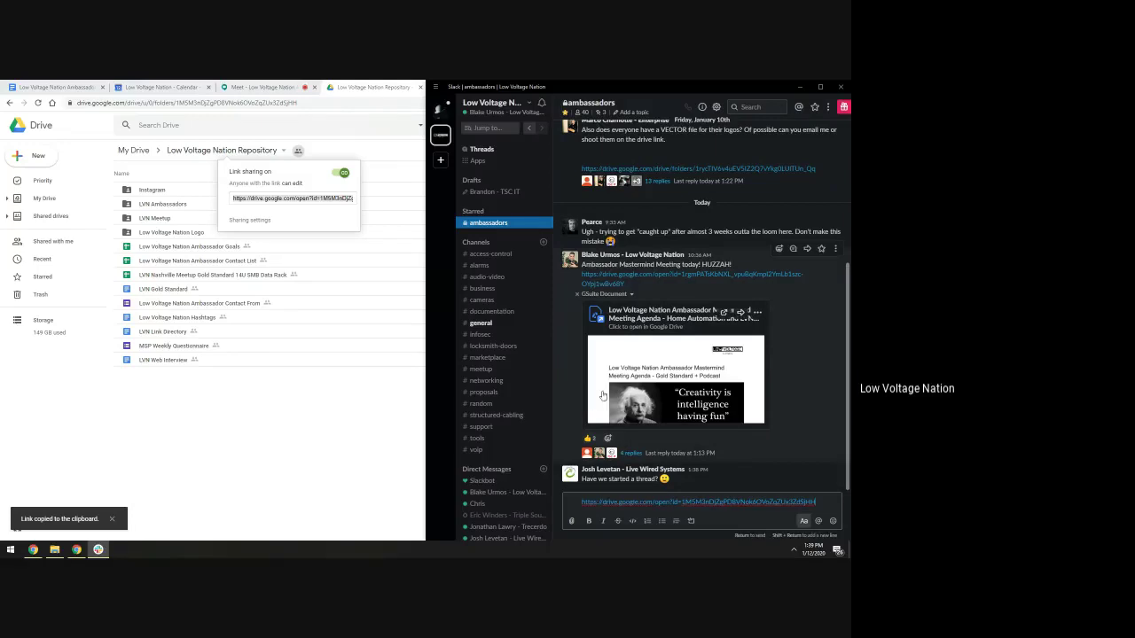
{"action": "key", "text": "Return"}
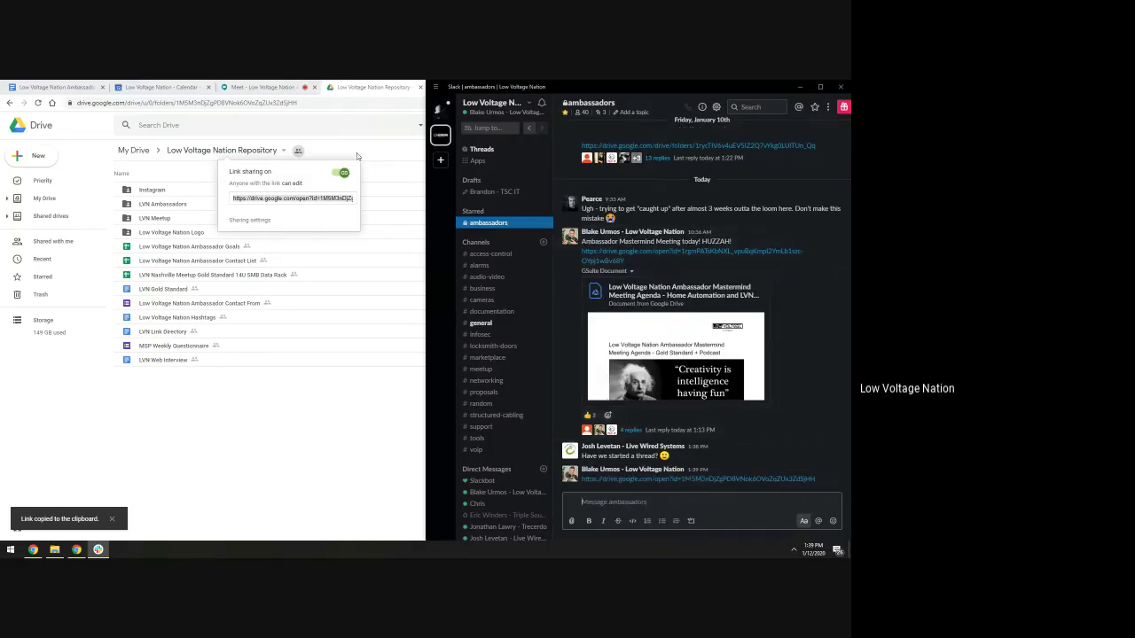
{"action": "left_click", "coordinate": [356, 152]}
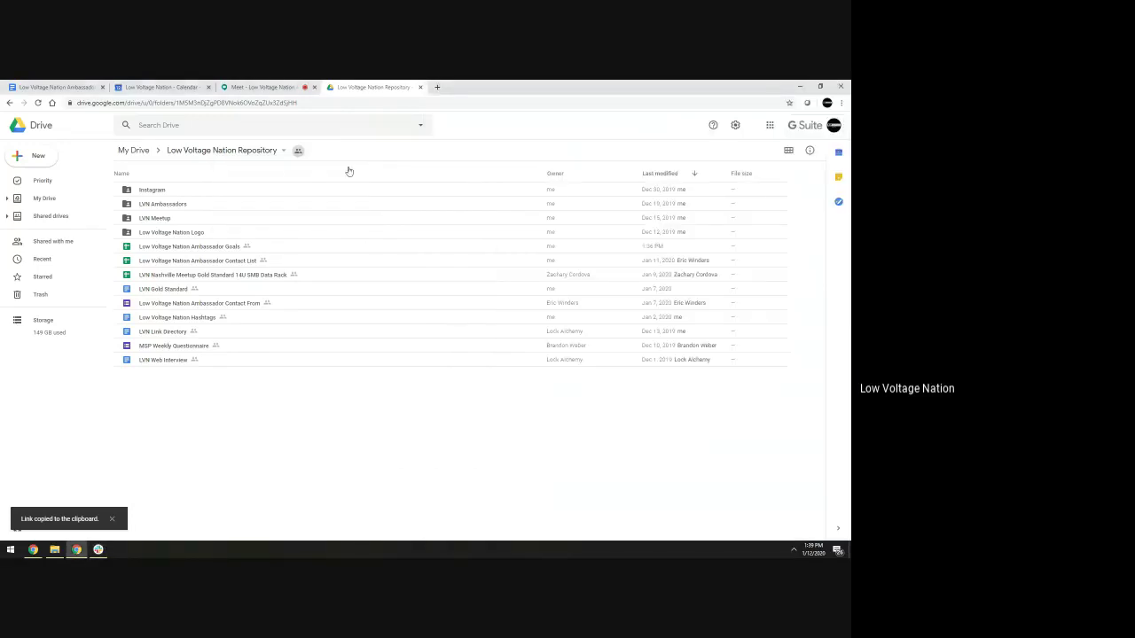
Open the Ambassador Contact List sheet, review its rows and Instagram handles, then close it
{"action": "double_click", "coordinate": [233, 263]}
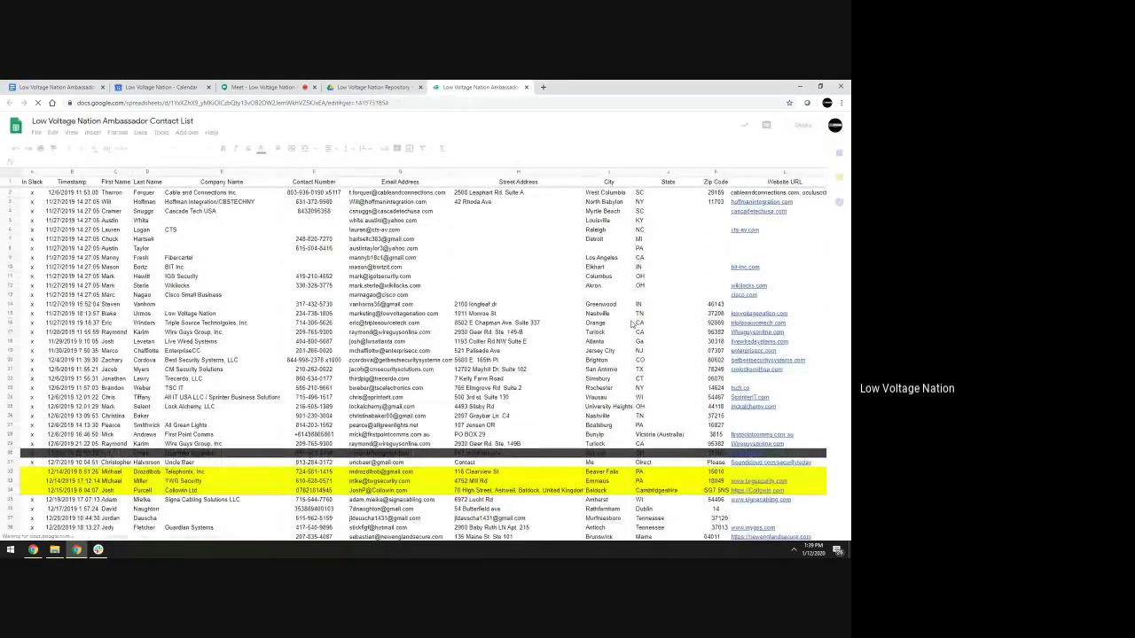
{"action": "scroll", "coordinate": [633, 325], "scroll_direction": "down", "scroll_amount": 4}
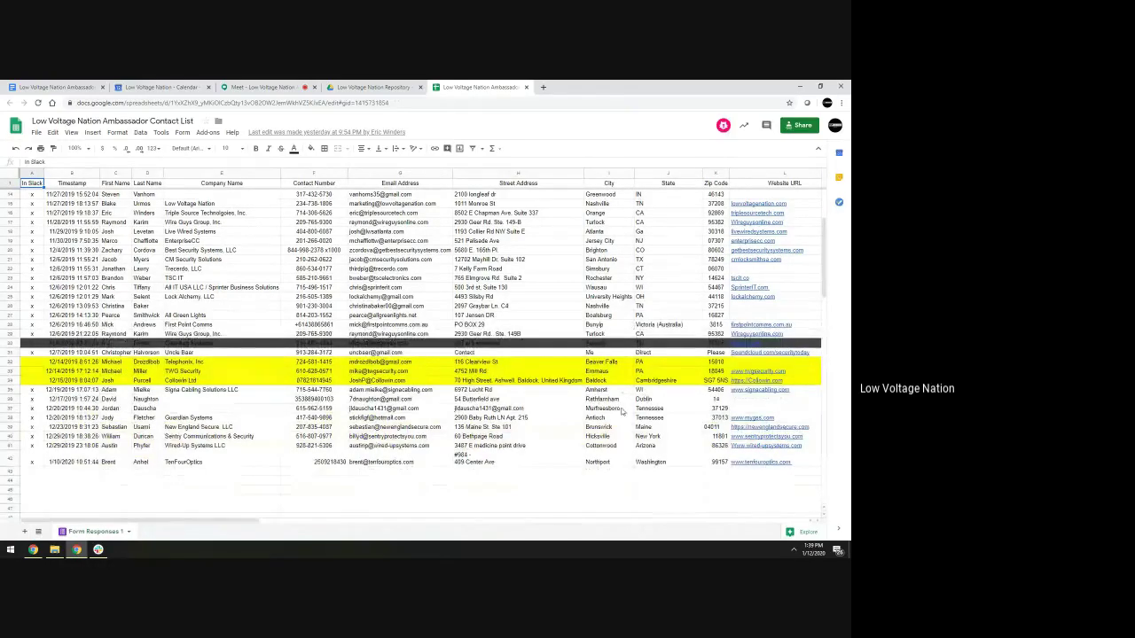
{"action": "scroll", "coordinate": [627, 401], "scroll_direction": "up", "scroll_amount": 5}
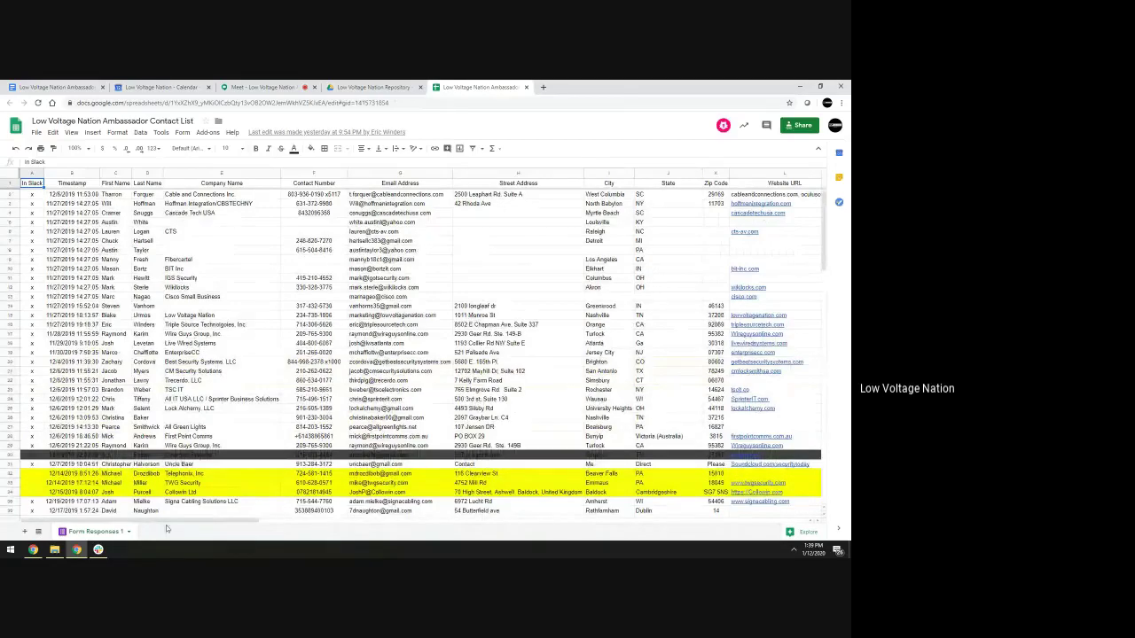
{"action": "left_click_drag", "start_coordinate": [181, 523], "coordinate": [271, 525]}
{"action": "left_click_drag", "start_coordinate": [565, 195], "coordinate": [585, 511]}
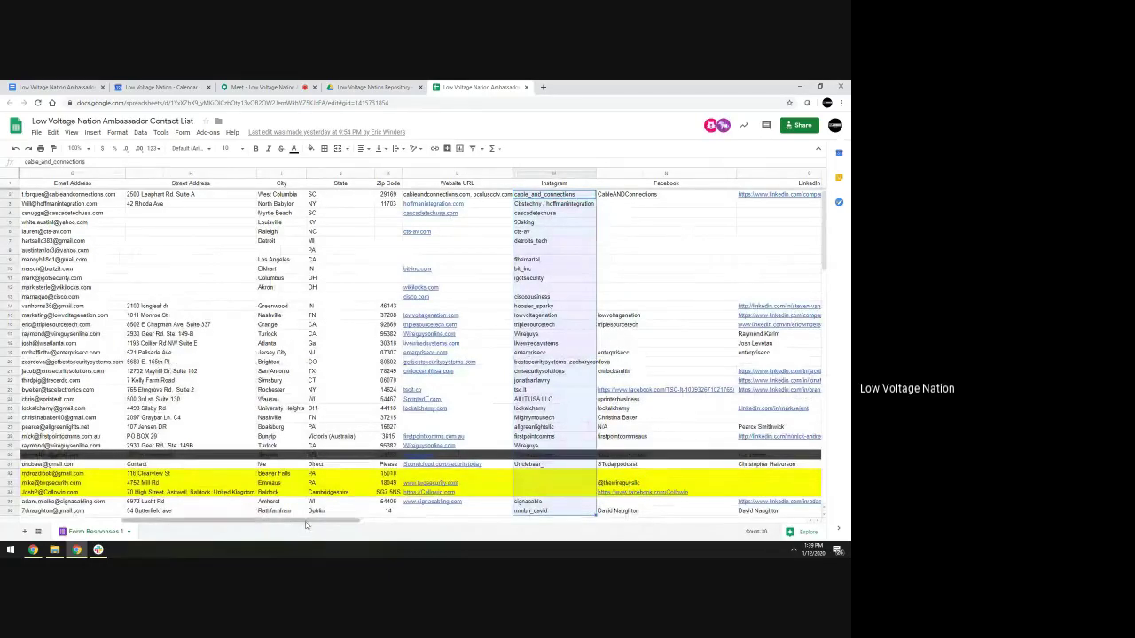
{"action": "left_click_drag", "start_coordinate": [302, 527], "coordinate": [223, 539]}
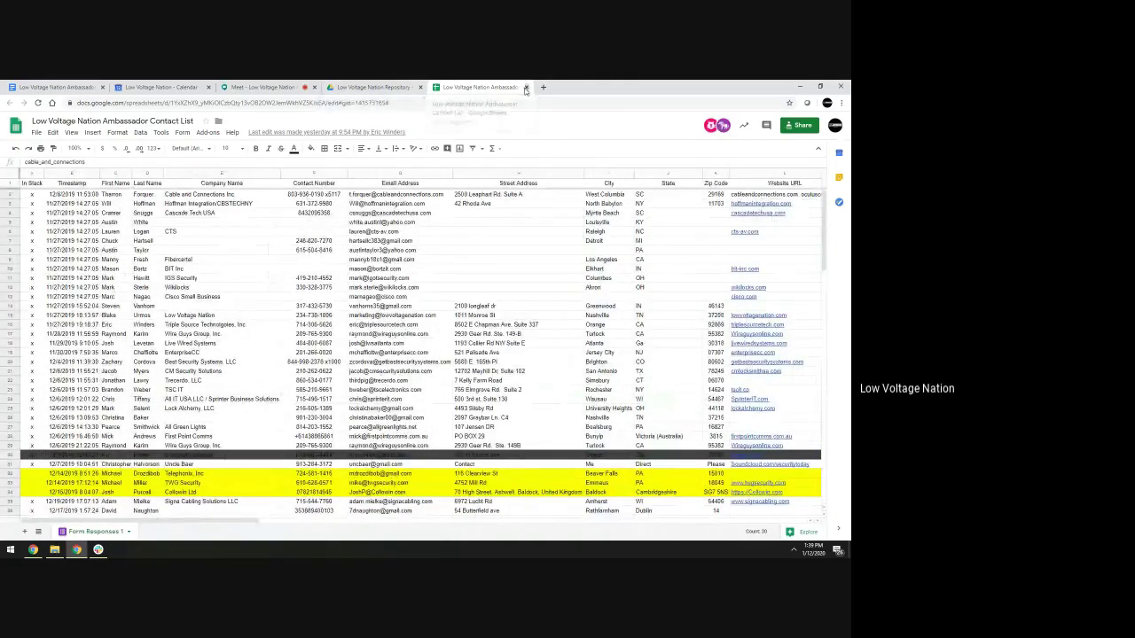
{"action": "left_click", "coordinate": [525, 87]}
Return to the meeting agenda and place the cursor at the end of the Alarms line
{"action": "key", "text": "ctrl+1"}
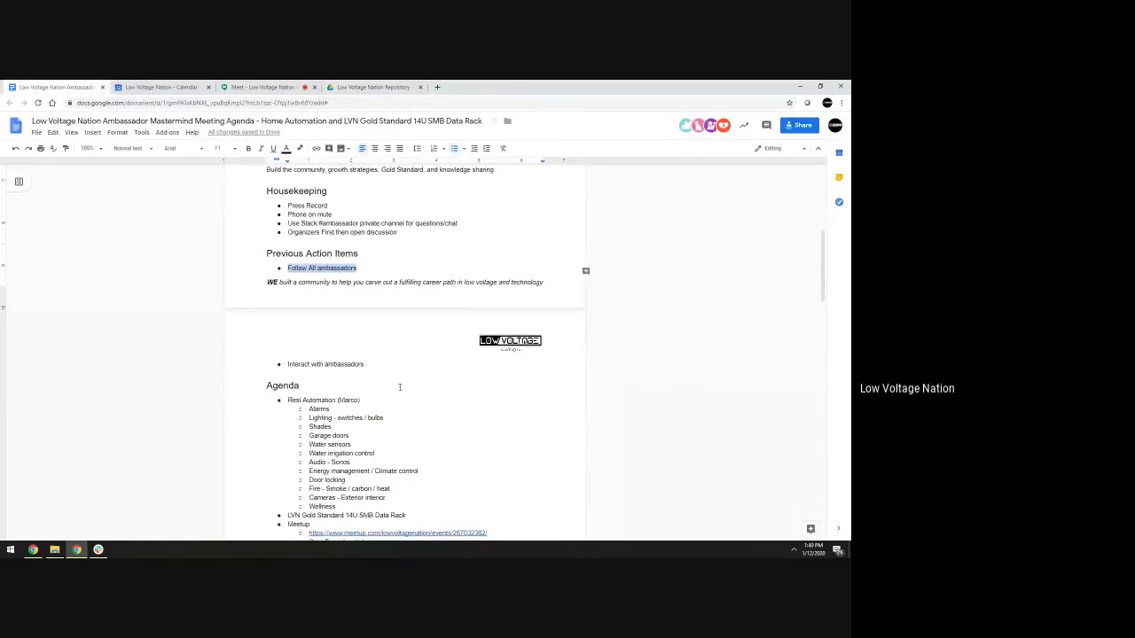
{"action": "scroll", "coordinate": [399, 388], "scroll_direction": "down", "scroll_amount": 1}
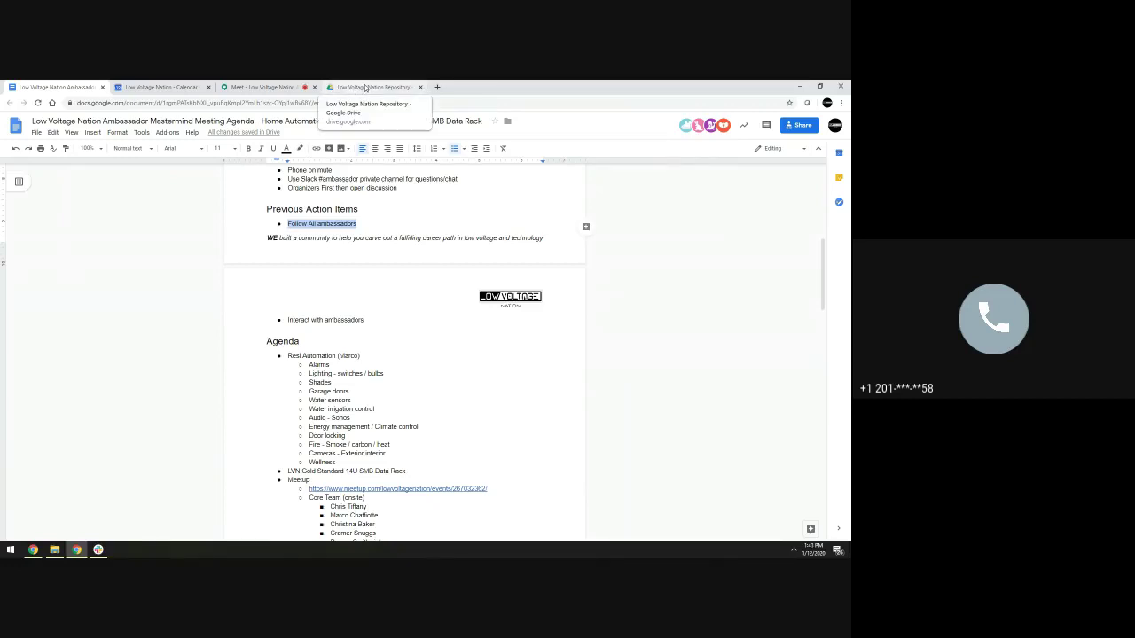
{"action": "left_click", "coordinate": [390, 364]}
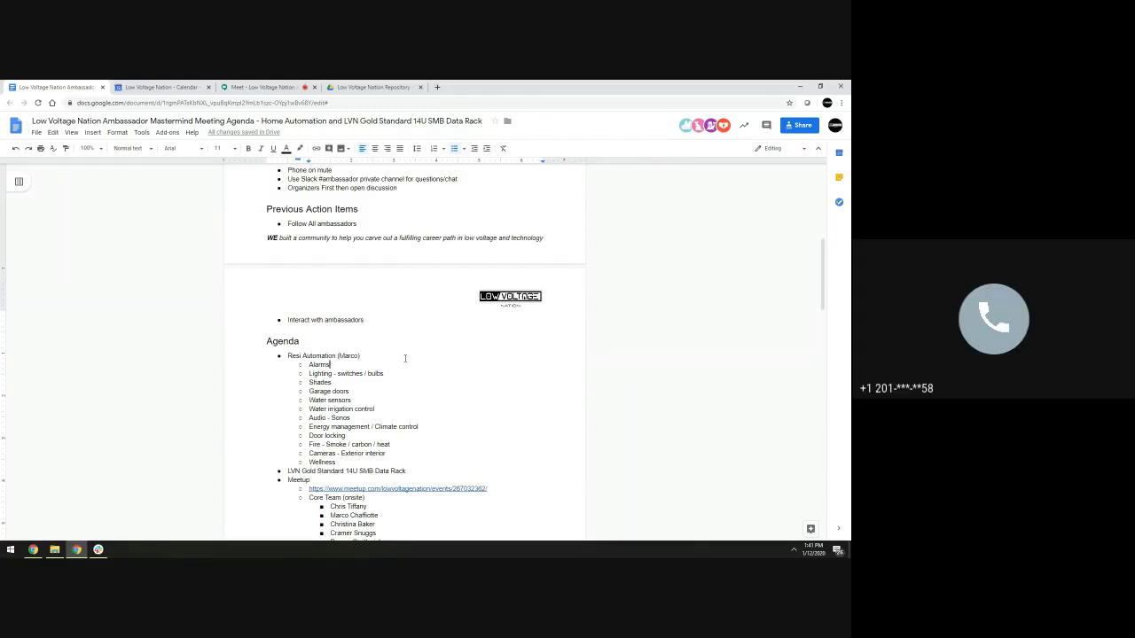
Snap the browser beside Slack and delete Slackbot's folder-import error message from #ambassadors
{"action": "double_click", "coordinate": [683, 84]}
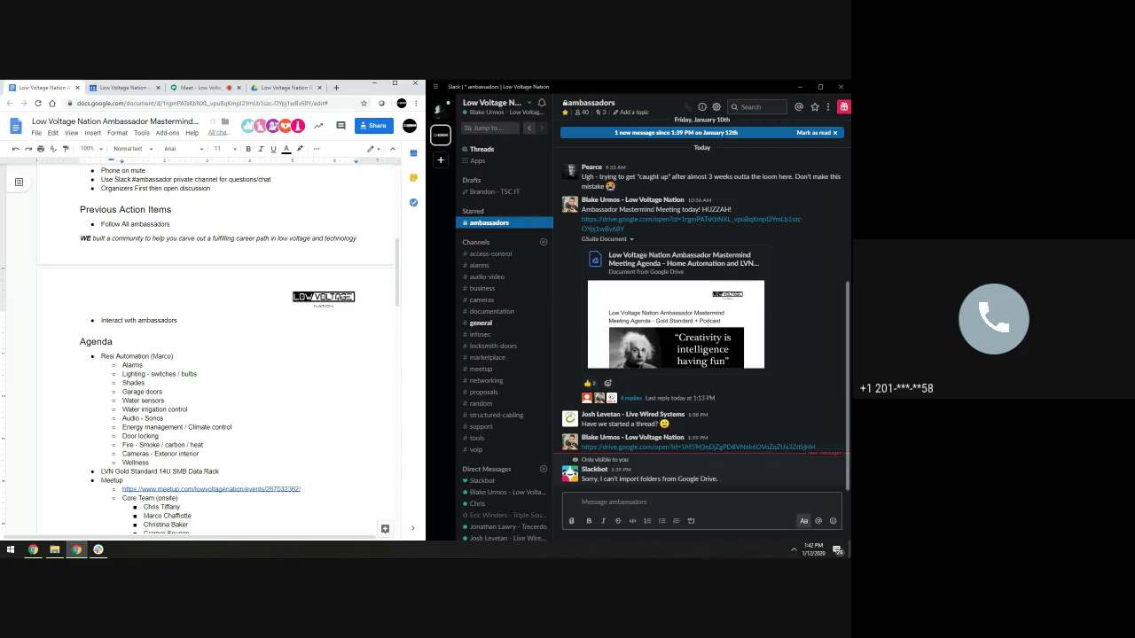
{"action": "left_click", "coordinate": [835, 454]}
{"action": "left_click", "coordinate": [804, 452]}
{"action": "left_click", "coordinate": [733, 356]}
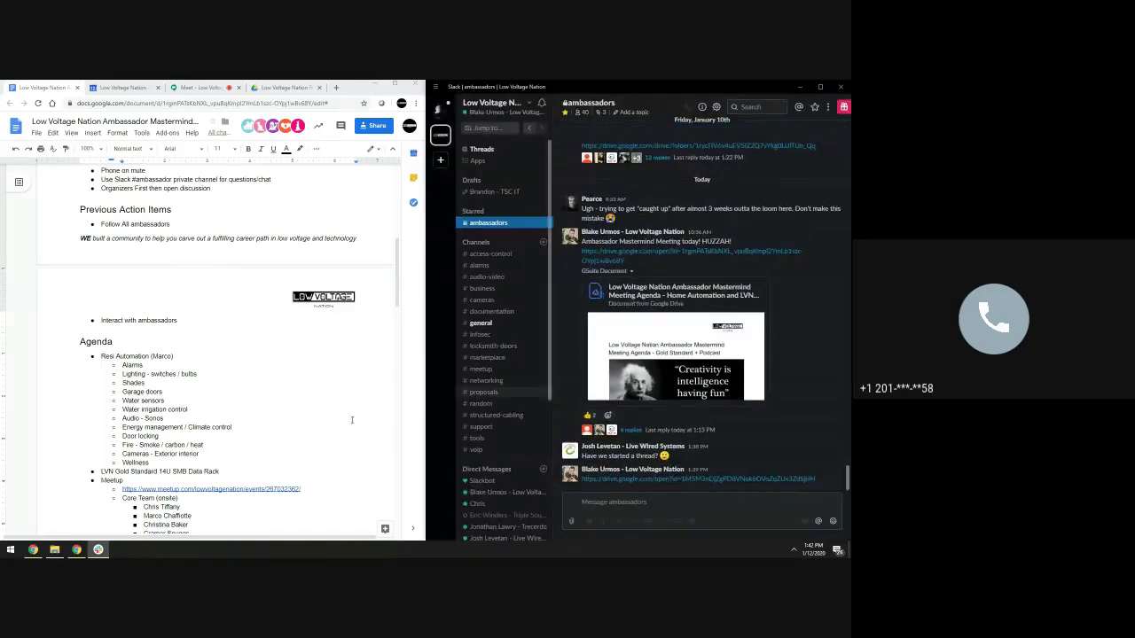
{"action": "scroll", "coordinate": [138, 311], "scroll_direction": "down", "scroll_amount": 2}
{"action": "left_click", "coordinate": [155, 321]}
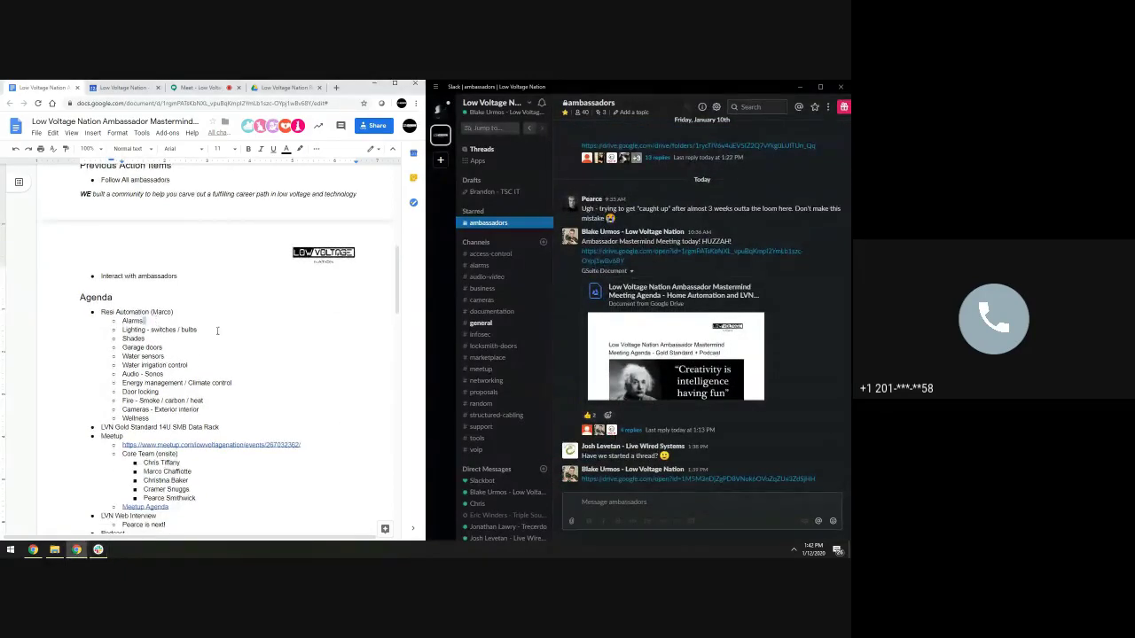
Add an 'Alarm.com > Simple' sub-bullet nested under Alarms in Resi Automation
{"action": "key", "text": "Return"}
{"action": "key", "text": "Tab"}
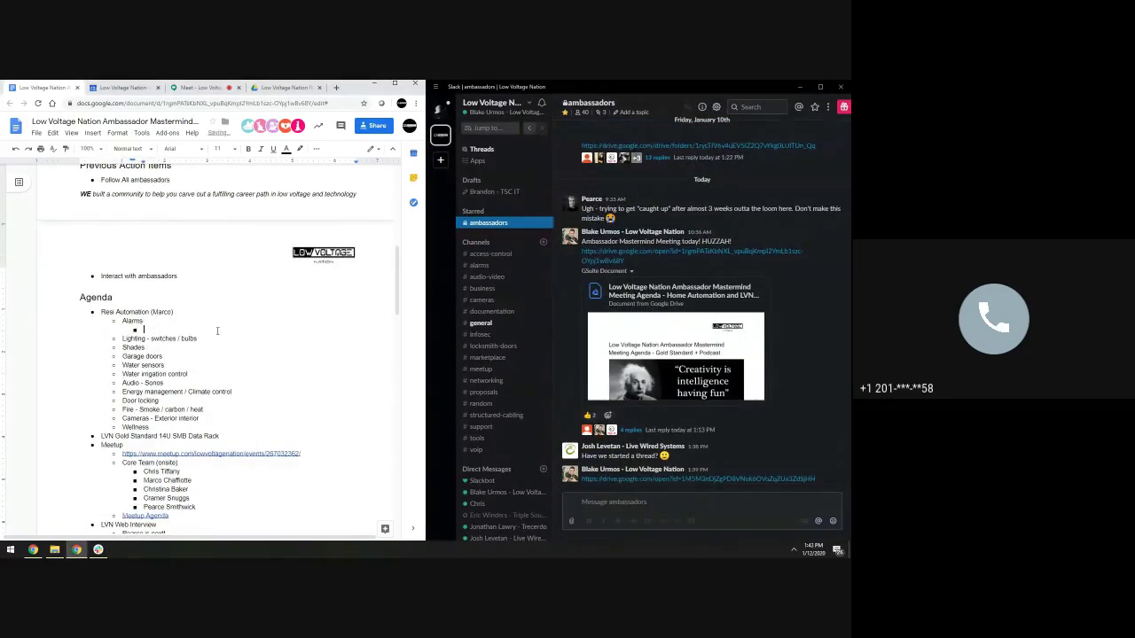
{"action": "type", "text": "Alarm.com > Simple"}
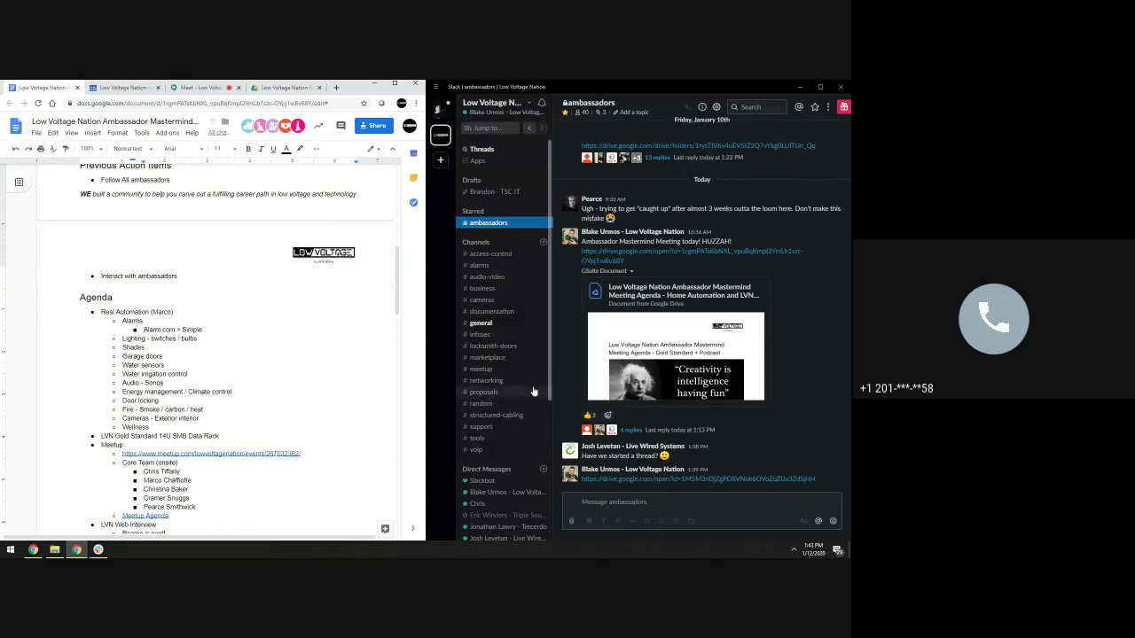
{"action": "scroll", "coordinate": [523, 411], "scroll_direction": "down", "scroll_amount": 1}
{"action": "scroll", "coordinate": [523, 412], "scroll_direction": "down", "scroll_amount": 1}
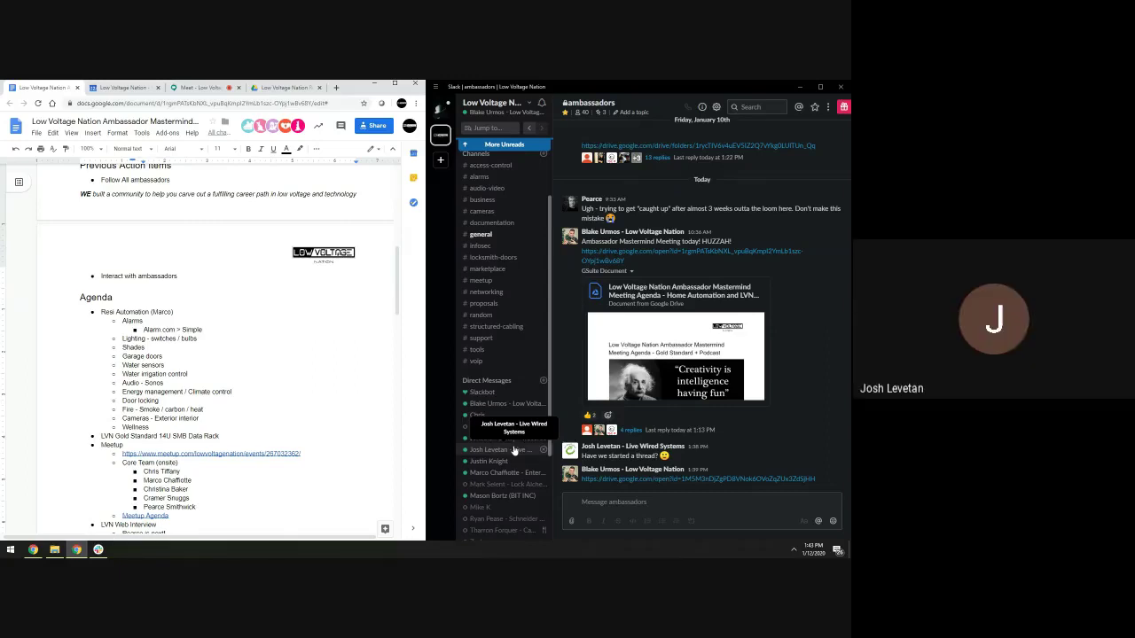
Scroll back up and place the cursor after Wellness in the Resi Automation list
{"action": "scroll", "coordinate": [509, 310], "scroll_direction": "up", "scroll_amount": 3}
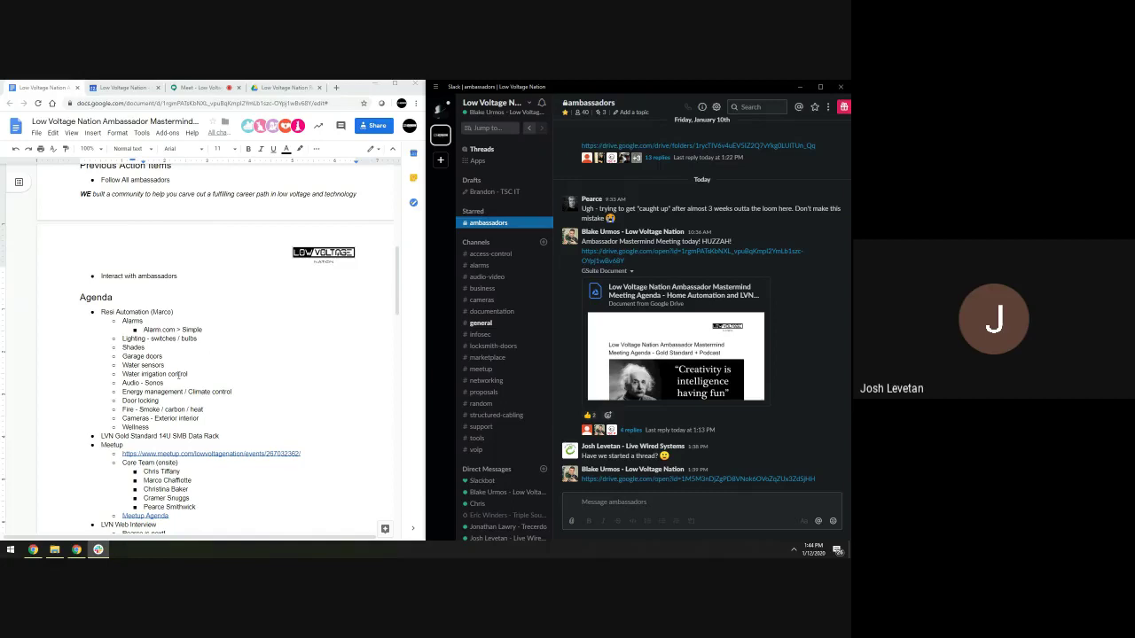
{"action": "left_click", "coordinate": [253, 428]}
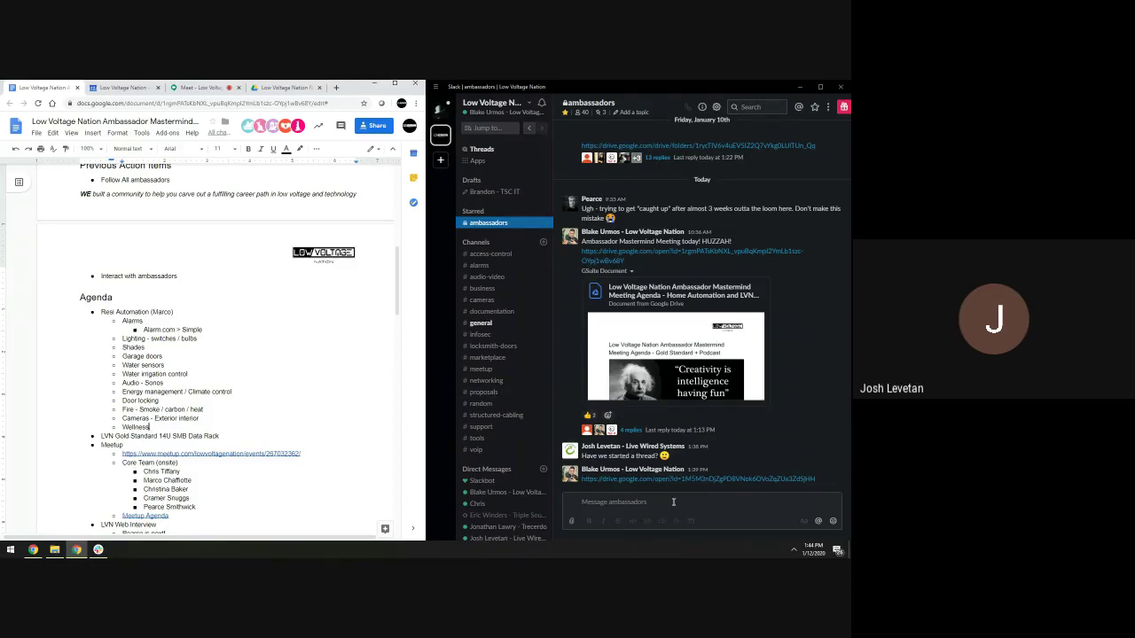
Check the Meet call's 14-person participant list, then return to the agenda document
{"action": "left_click", "coordinate": [201, 86]}
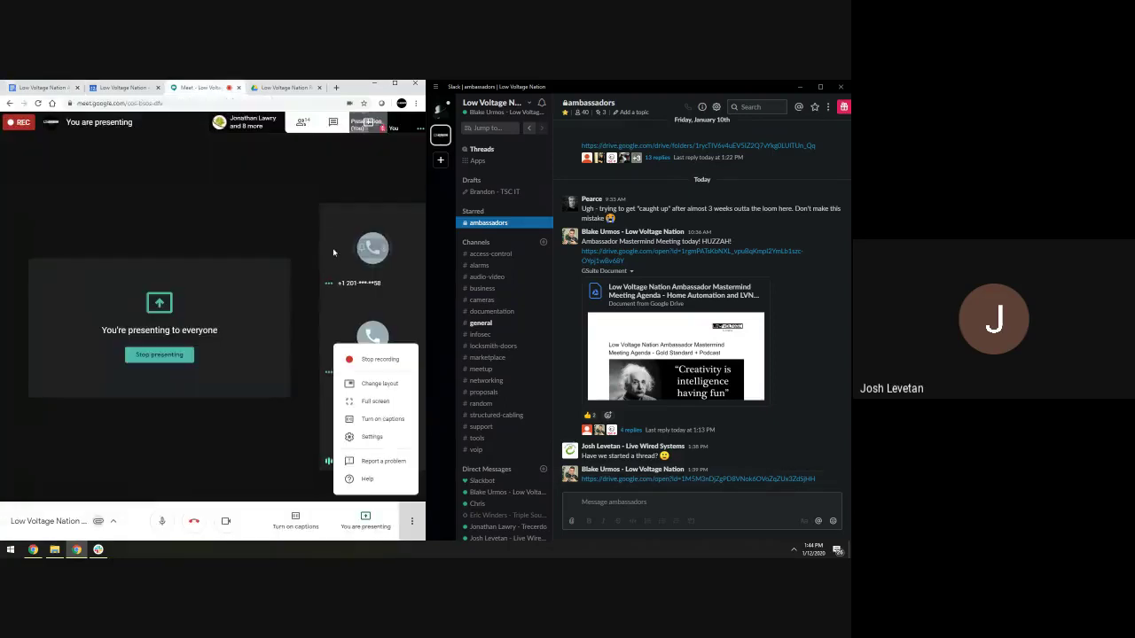
{"action": "left_click", "coordinate": [334, 252]}
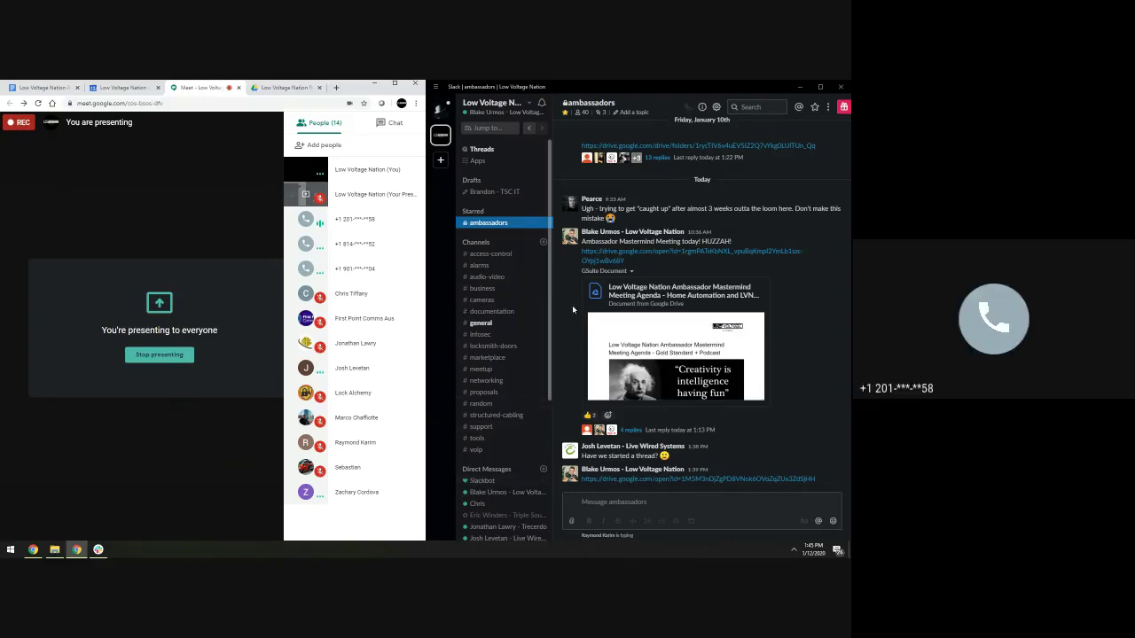
{"action": "left_click", "coordinate": [41, 88]}
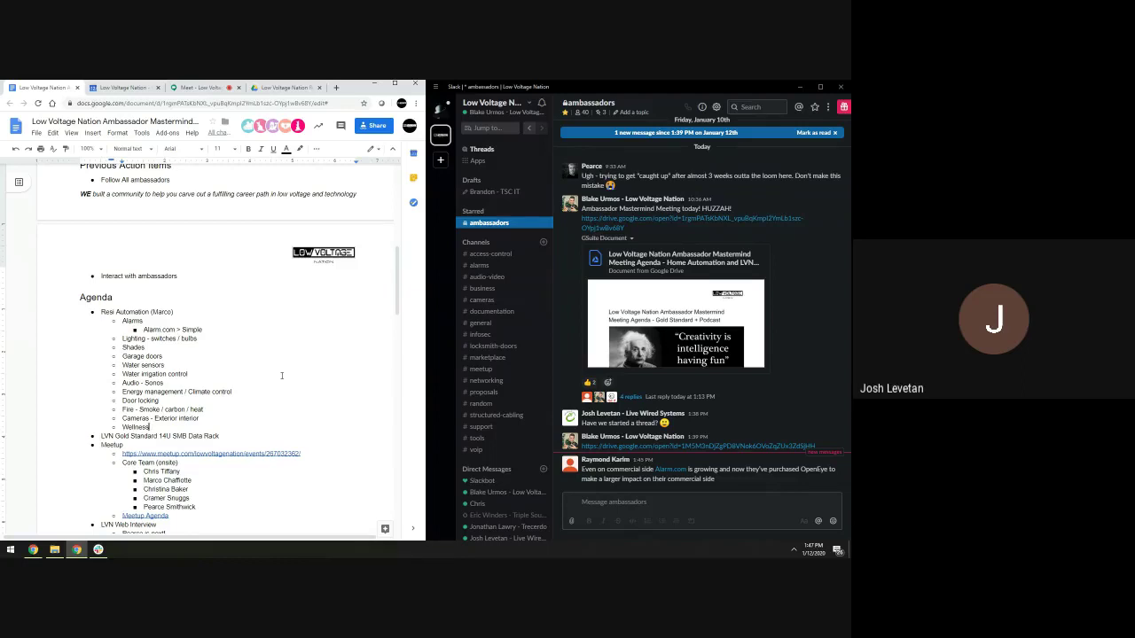
{"action": "key", "text": "XF86AudioRaiseVolume"}
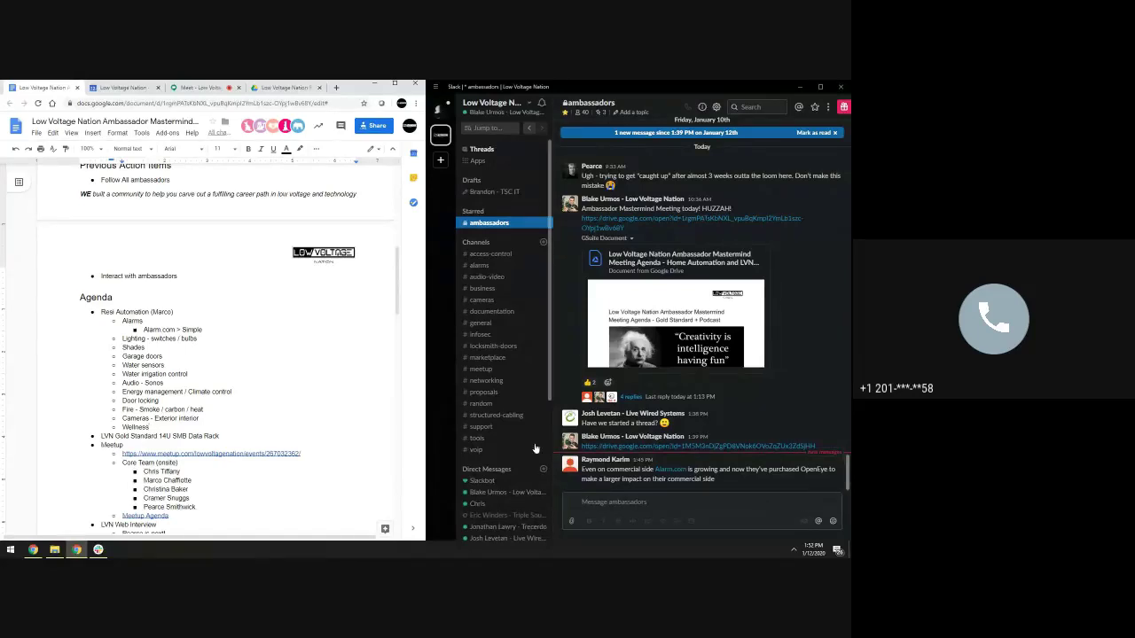
Switch to the Google Meet call tab to view the presentation and People list
{"action": "scroll", "coordinate": [527, 448], "scroll_direction": "down", "scroll_amount": 2}
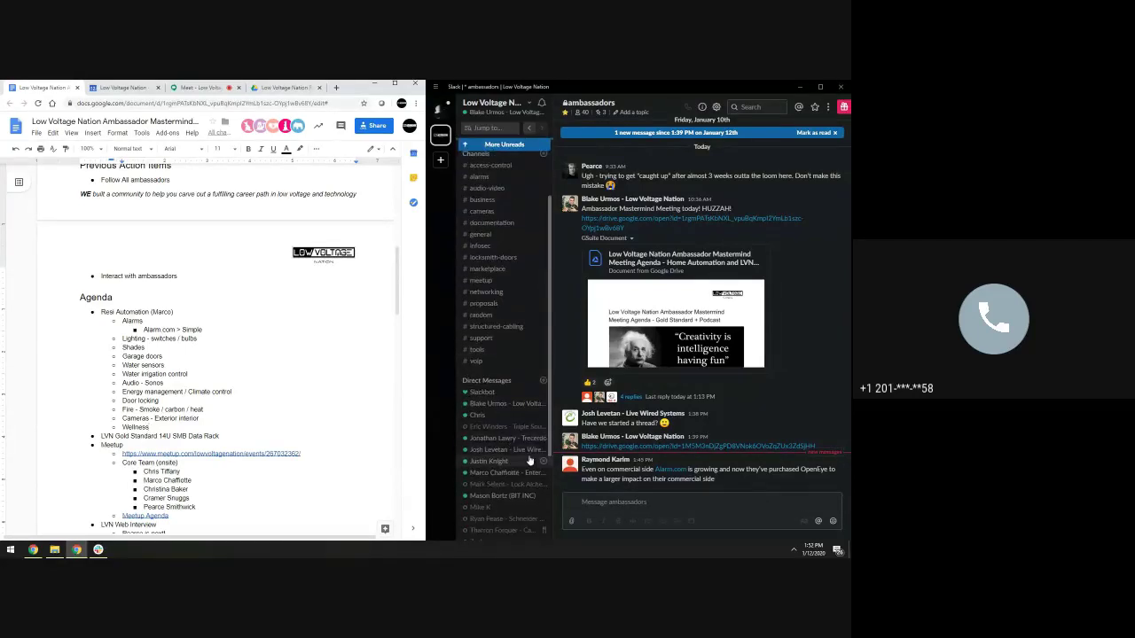
{"action": "scroll", "coordinate": [527, 452], "scroll_direction": "up", "scroll_amount": 3}
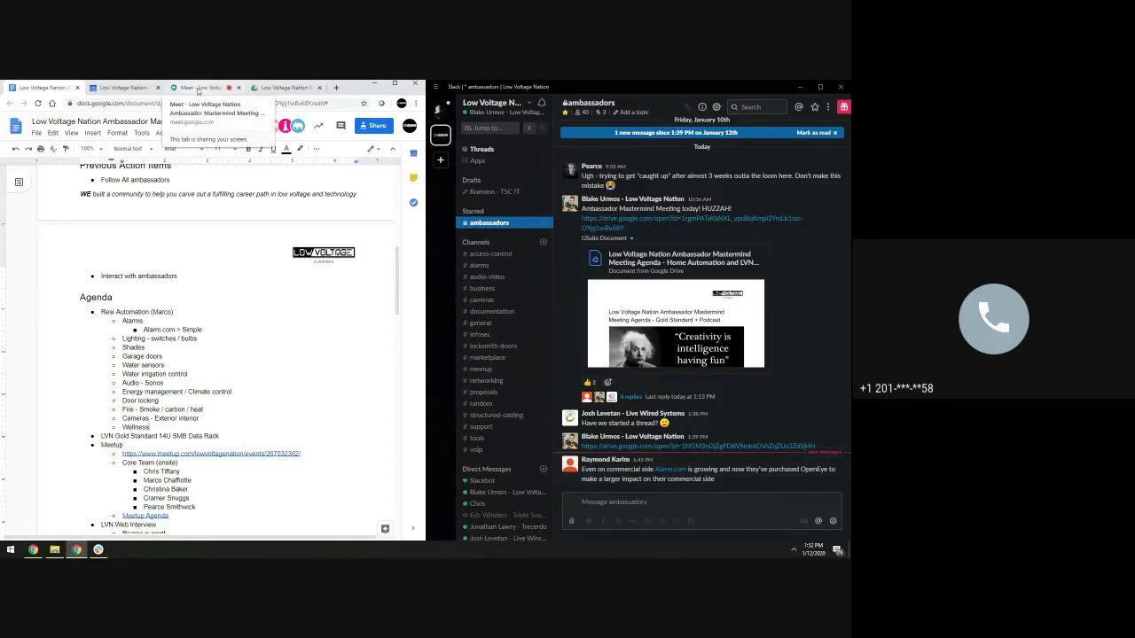
{"action": "left_click", "coordinate": [200, 89]}
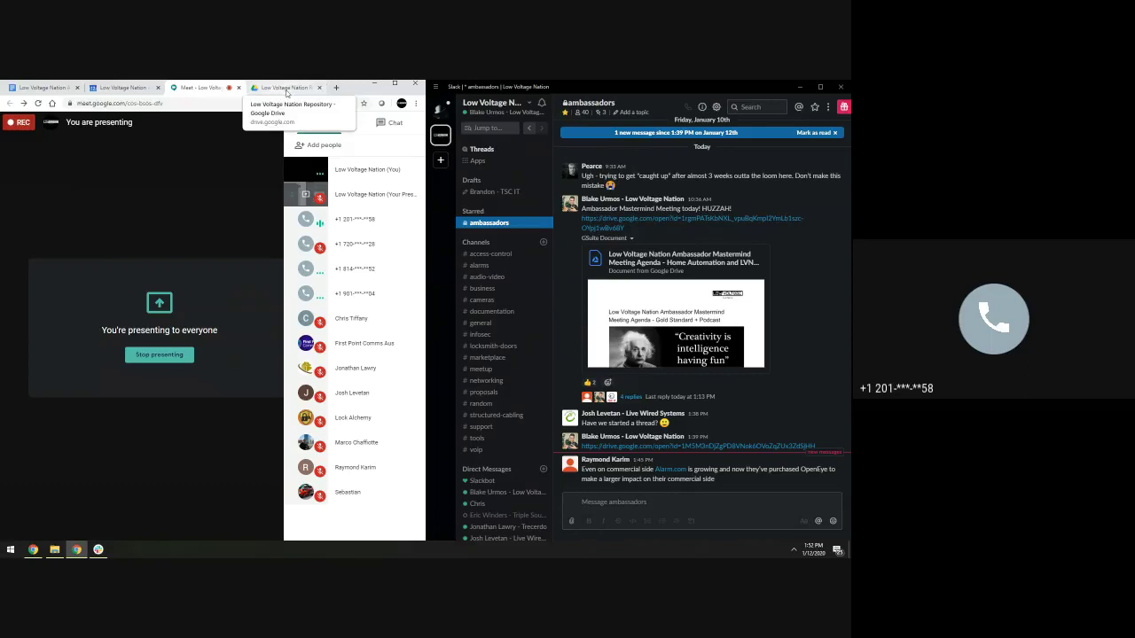
Bring the Google Docs agenda back up in the browser beside Slack's #ambassadors channel
{"action": "left_click", "coordinate": [43, 89]}
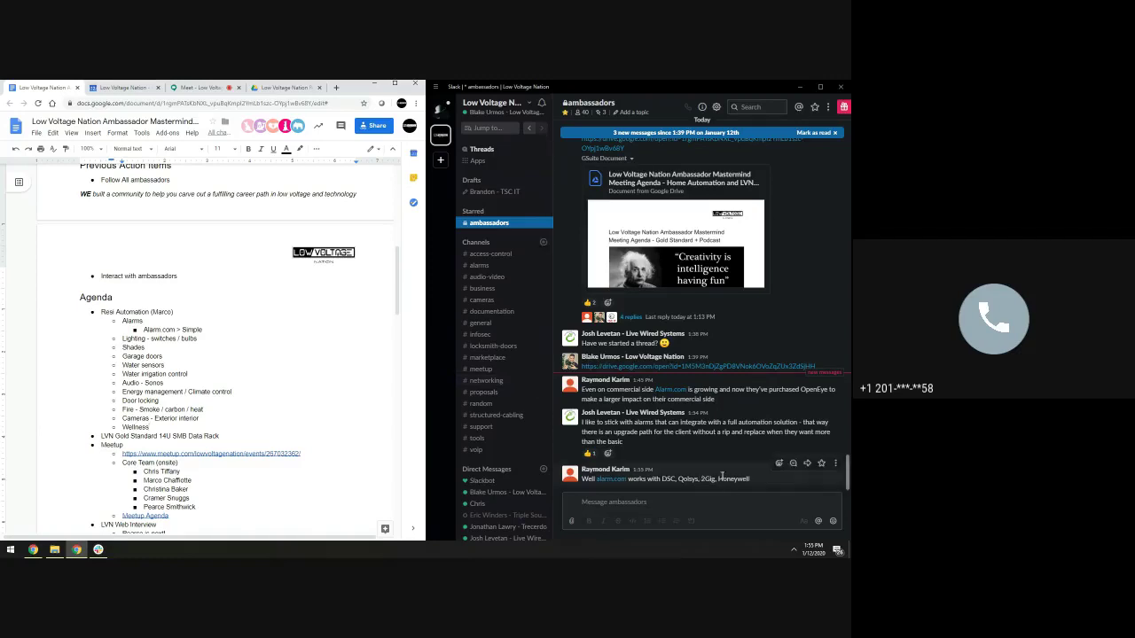
Add a thumbs-up reaction to the latest #ambassadors message about Alarm.com working with DSC, Qolsys, 2Gig and Honeywell
{"action": "left_click", "coordinate": [779, 463]}
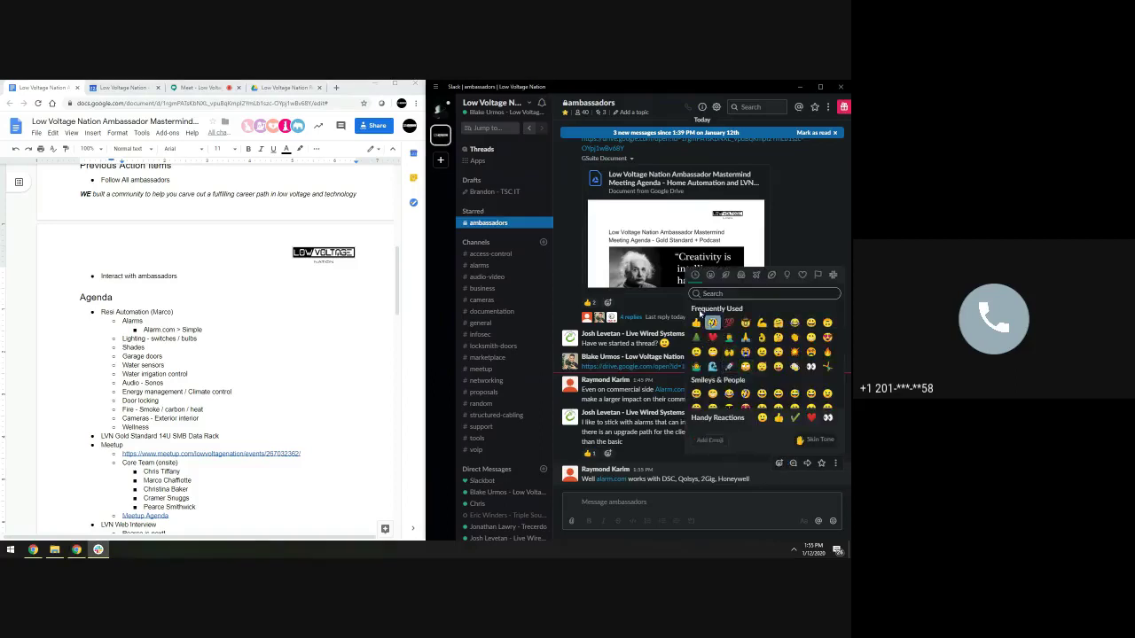
{"action": "left_click", "coordinate": [697, 324]}
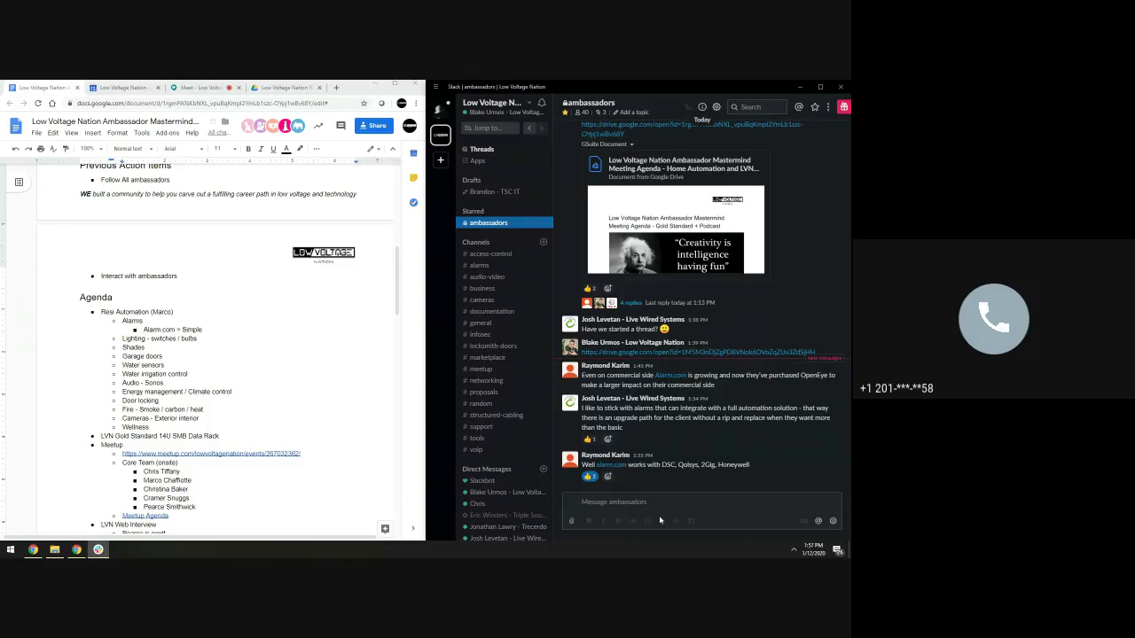
Post '#ambassadors channel in slack' in the Meet call chat, then return to the agenda document
{"action": "left_click", "coordinate": [199, 87]}
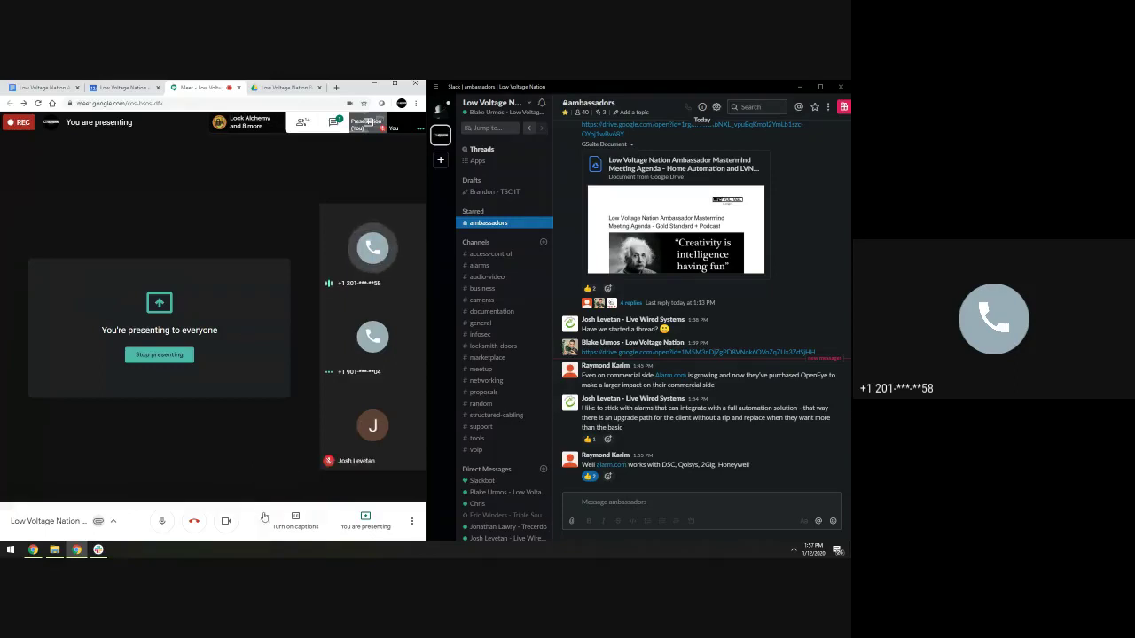
{"action": "left_click", "coordinate": [333, 121]}
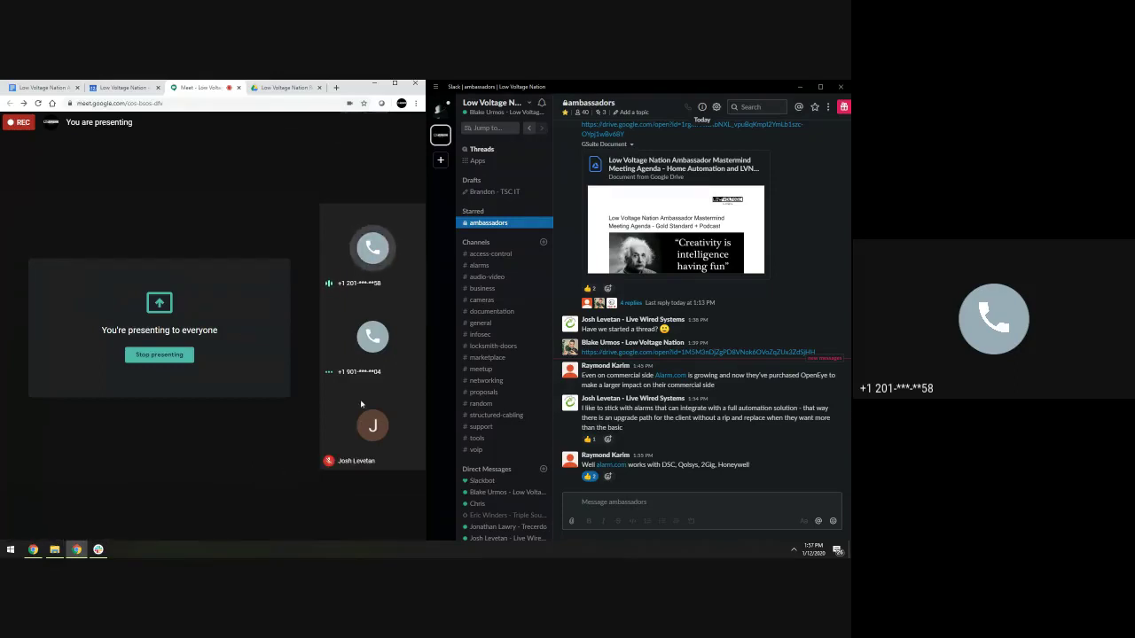
{"action": "type", "text": "@"}
{"action": "key", "text": "BackSpace"}
{"action": "type", "text": "@am"}
{"action": "key", "text": "BackSpace"}
{"action": "key", "text": "BackSpace"}
{"action": "key", "text": "BackSpace"}
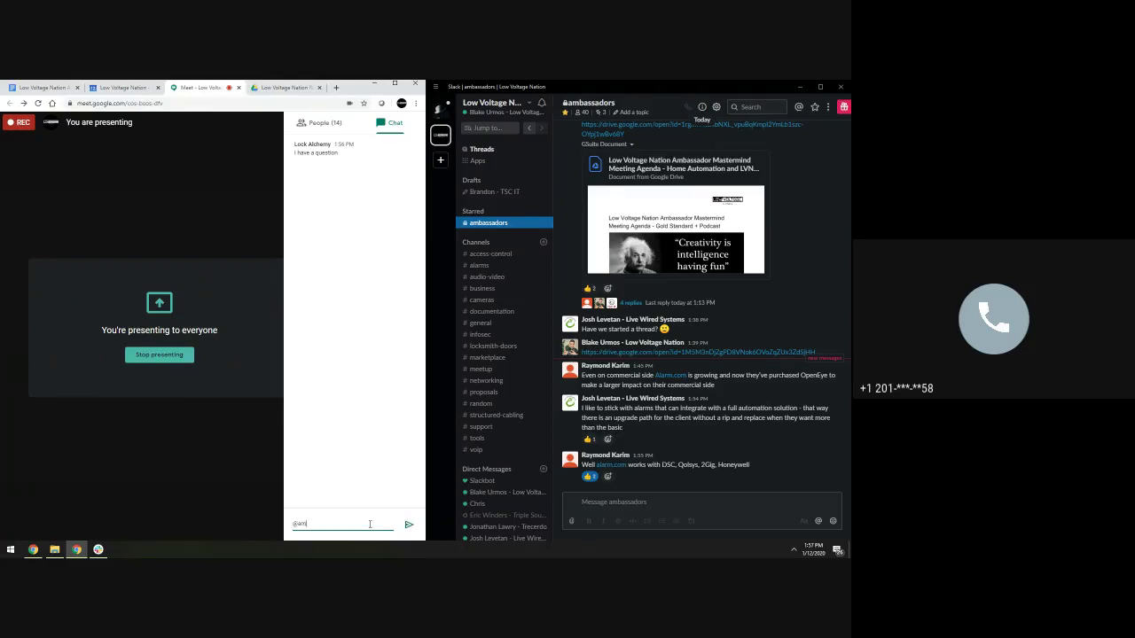
{"action": "type", "text": "#ambassadors channel in slack"}
{"action": "key", "text": "Return"}
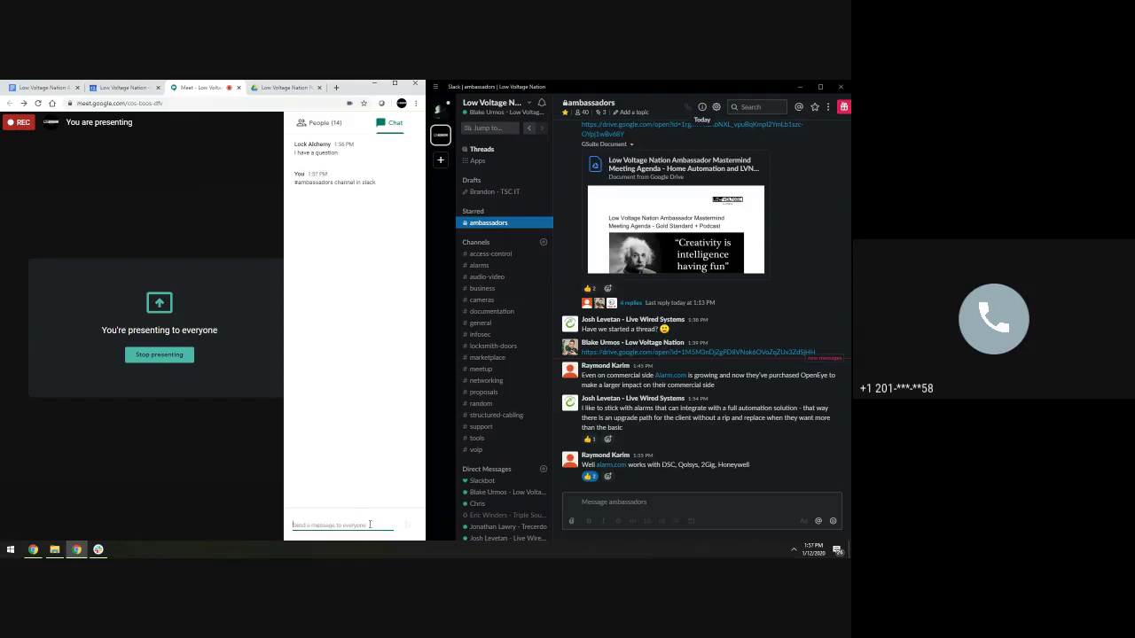
{"action": "left_click", "coordinate": [414, 130]}
{"action": "left_click", "coordinate": [36, 88]}
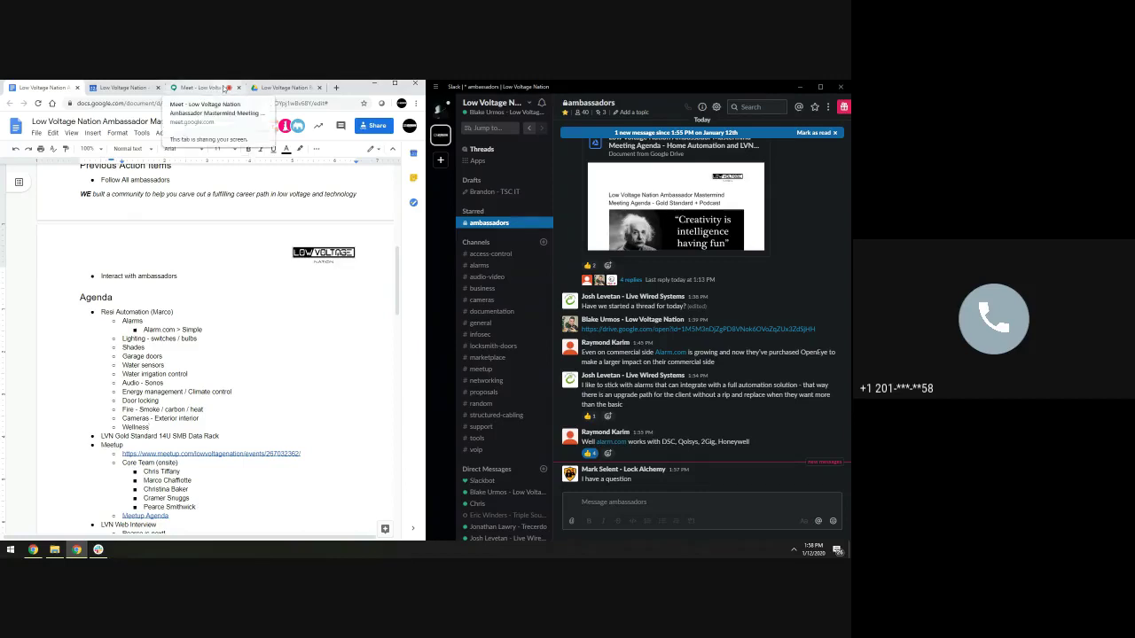
Admit the waiting guest to the Meet call and show the participant list
{"action": "left_click", "coordinate": [218, 90]}
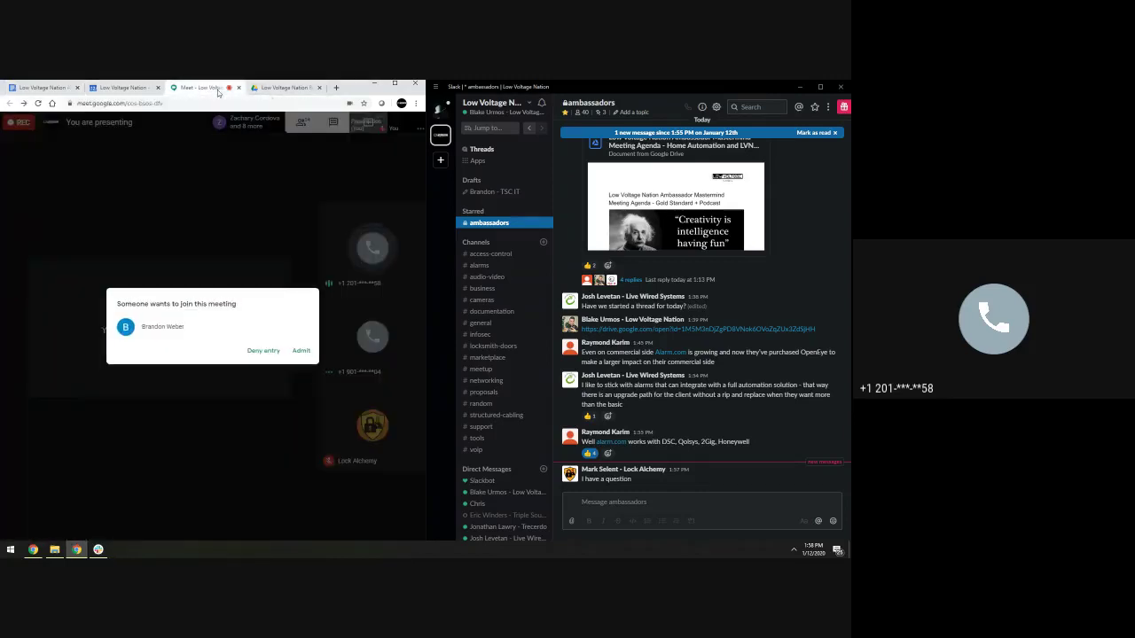
{"action": "left_click", "coordinate": [302, 351]}
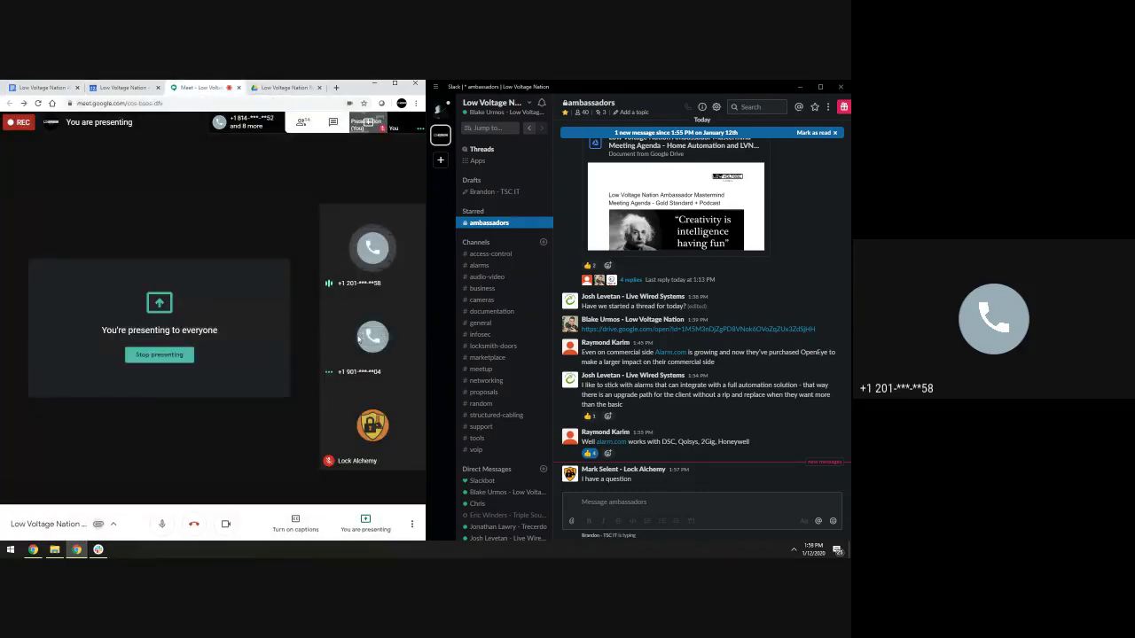
{"action": "left_click", "coordinate": [302, 126]}
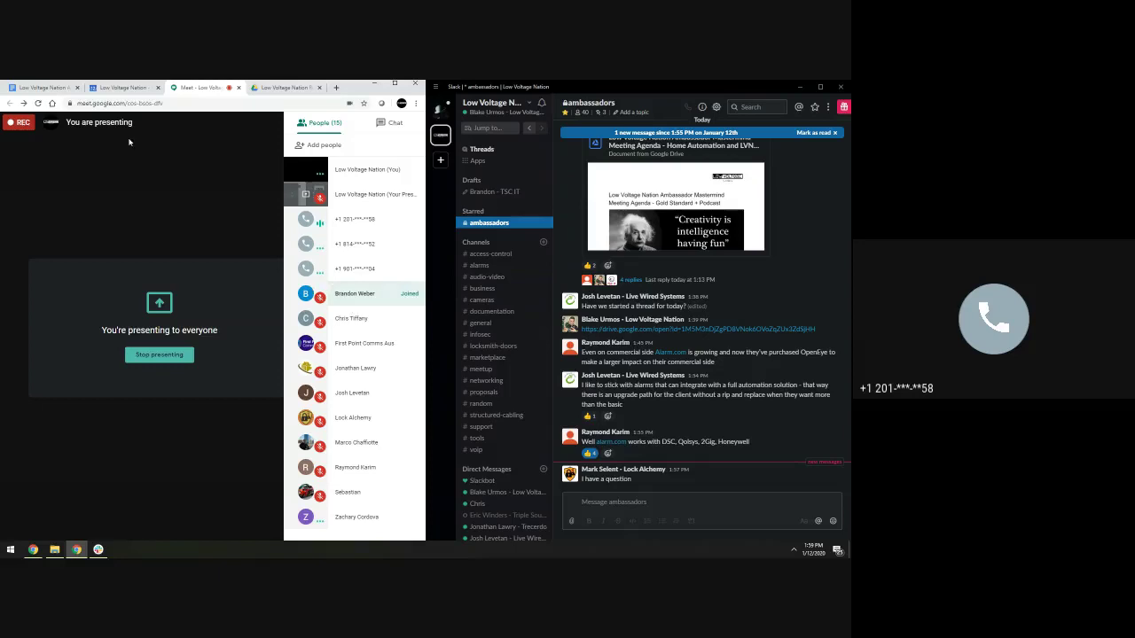
Append the first newly joined participant's full name to the agenda's Attendees line
{"action": "left_click", "coordinate": [43, 87]}
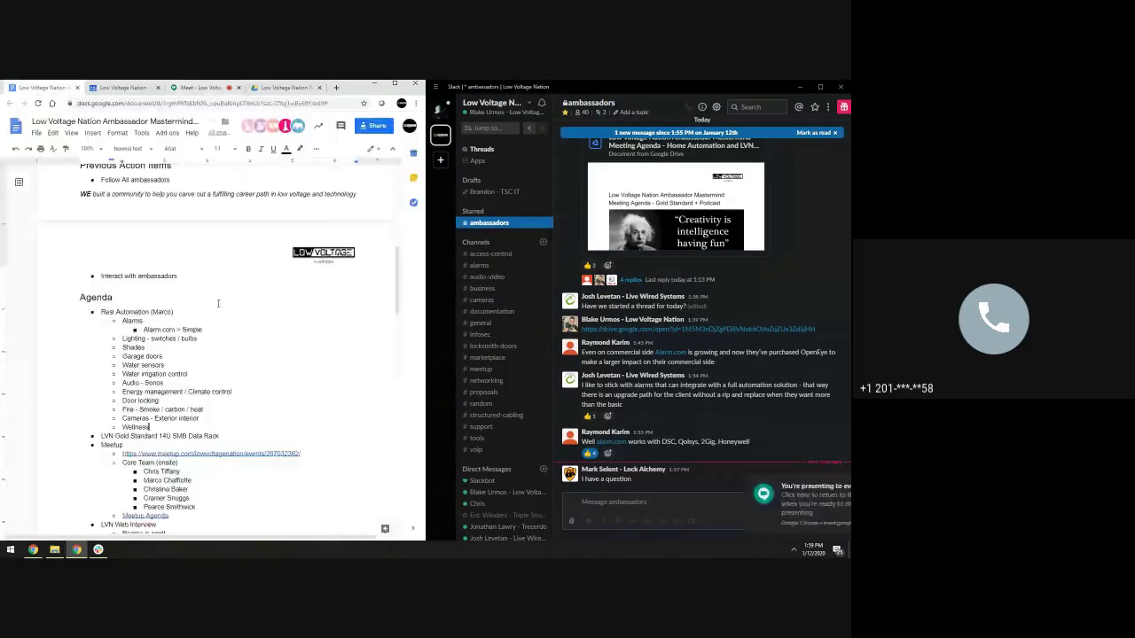
{"action": "scroll", "coordinate": [335, 357], "scroll_direction": "down", "scroll_amount": 3}
{"action": "left_click", "coordinate": [280, 320]}
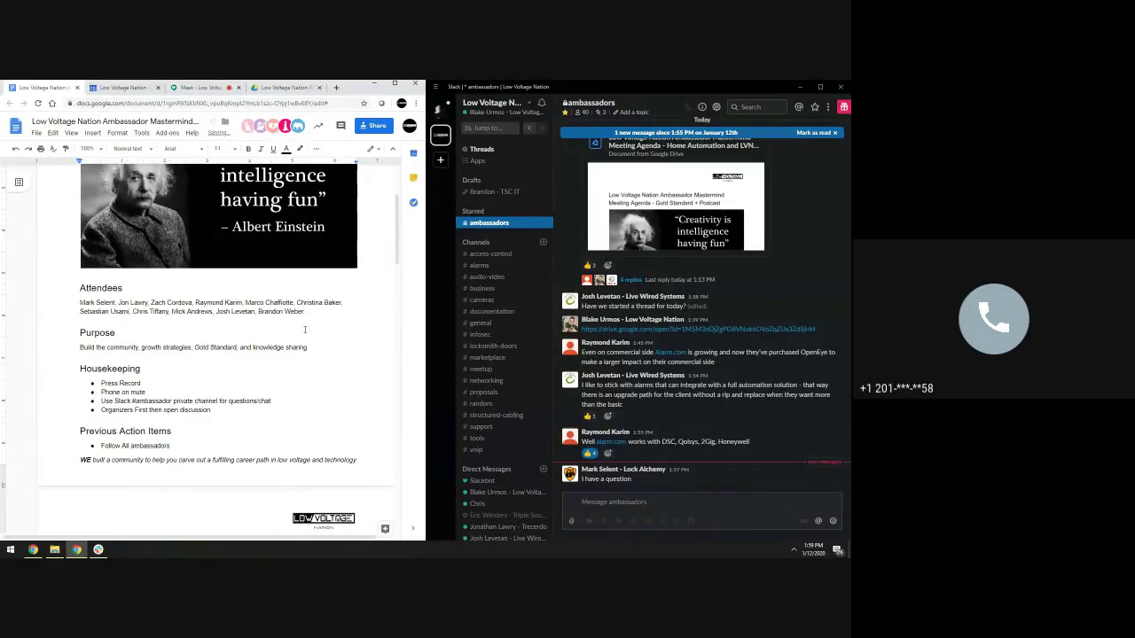
{"action": "scroll", "coordinate": [304, 329], "scroll_direction": "down", "scroll_amount": 1}
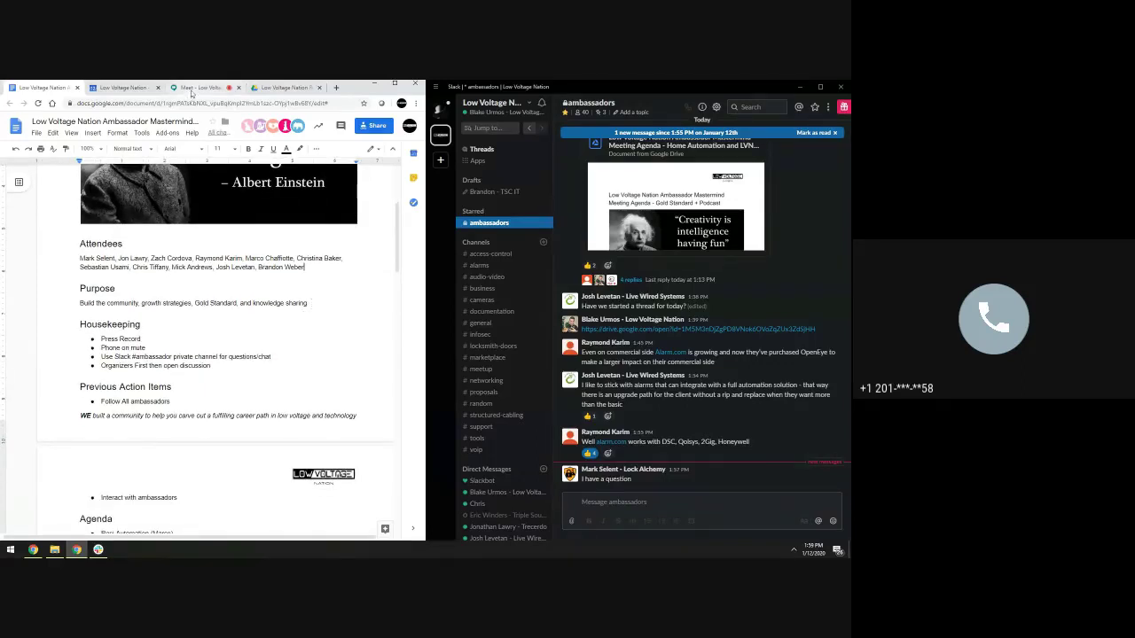
Check the Meet participant list and add the second new participant's name after a comma
{"action": "left_click", "coordinate": [199, 87]}
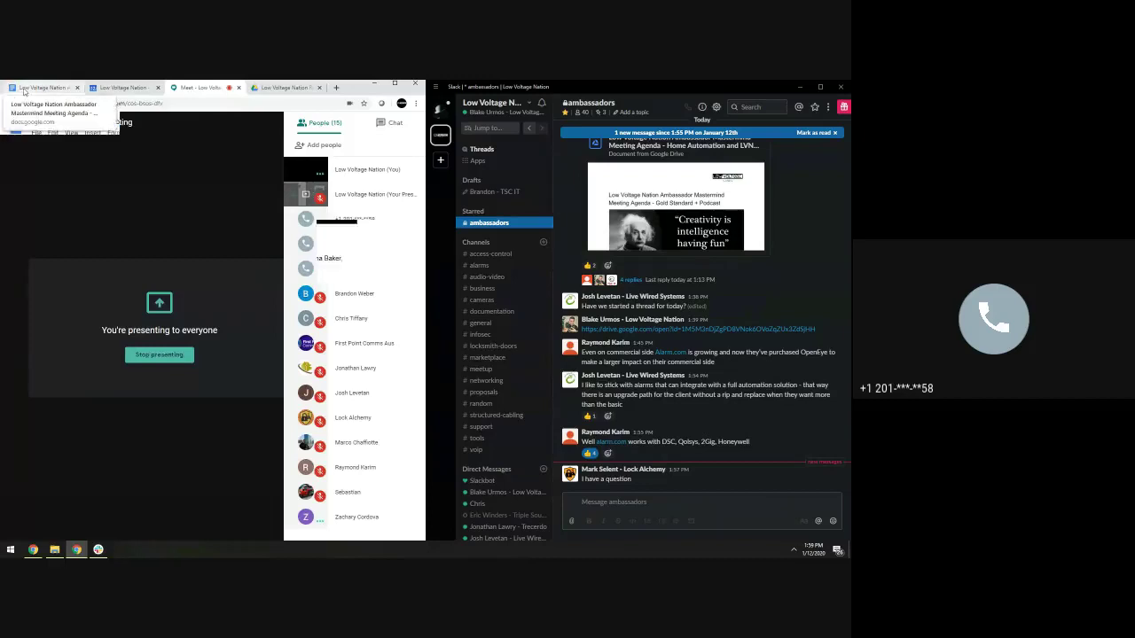
{"action": "left_click", "coordinate": [40, 86]}
{"action": "type", "text": ", Pe"}
{"action": "key", "text": "BackSpace"}
{"action": "key", "text": "BackSpace"}
{"action": "key", "text": "BackSpace"}
{"action": "key", "text": "BackSpace"}
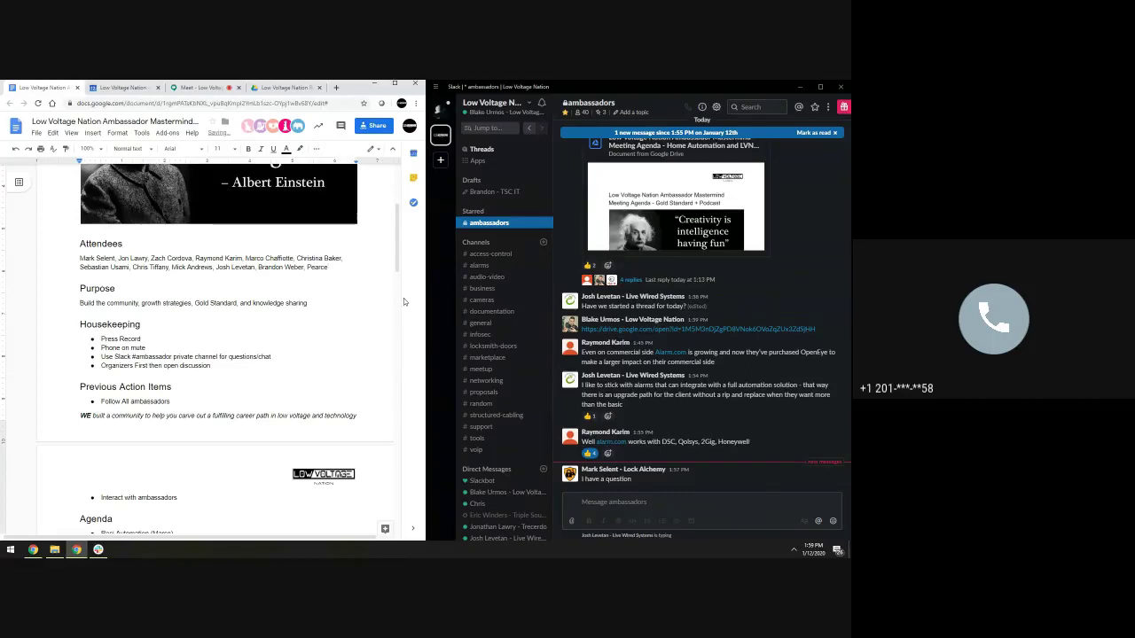
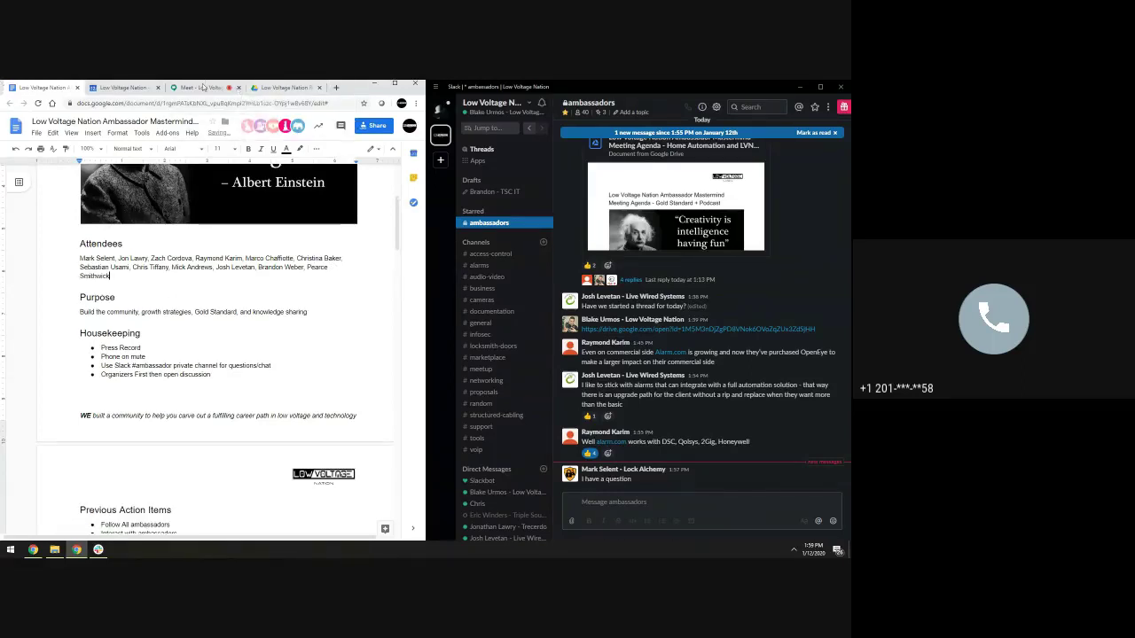
{"action": "left_click", "coordinate": [203, 87]}
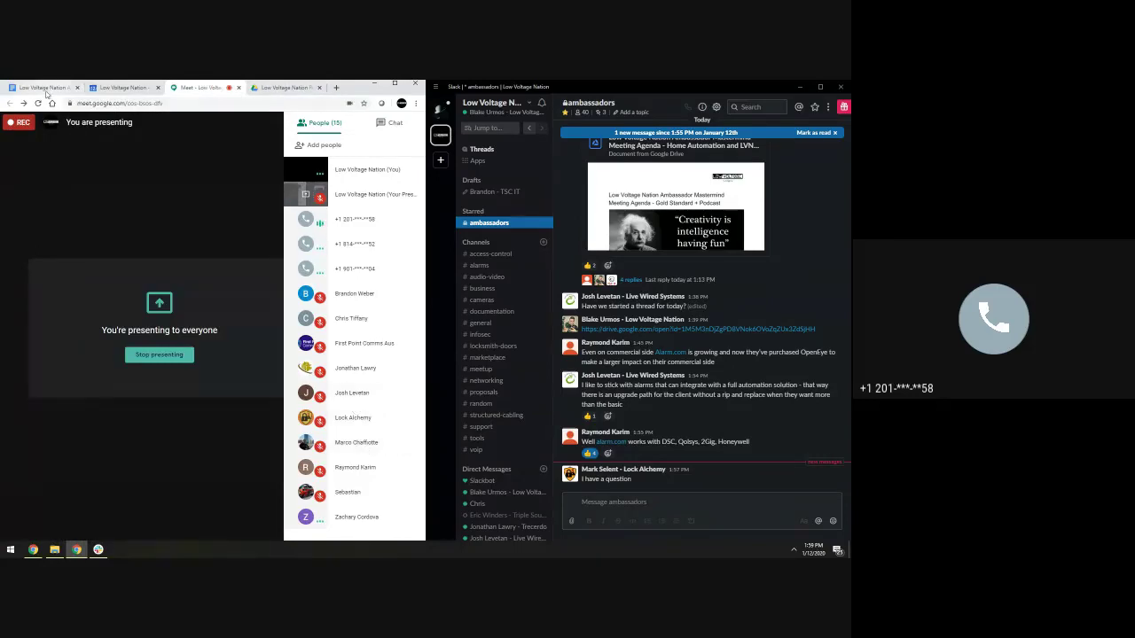
Compare the agenda's attendees against the Meet participant list
{"action": "left_click", "coordinate": [45, 88]}
{"action": "left_click", "coordinate": [205, 88]}
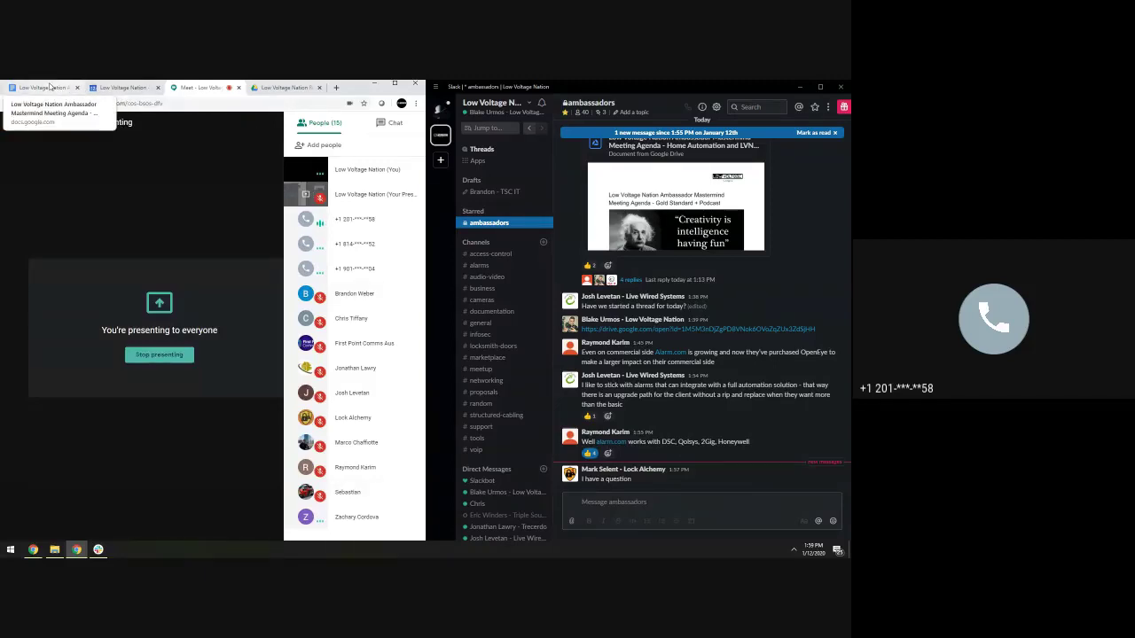
{"action": "left_click", "coordinate": [50, 86]}
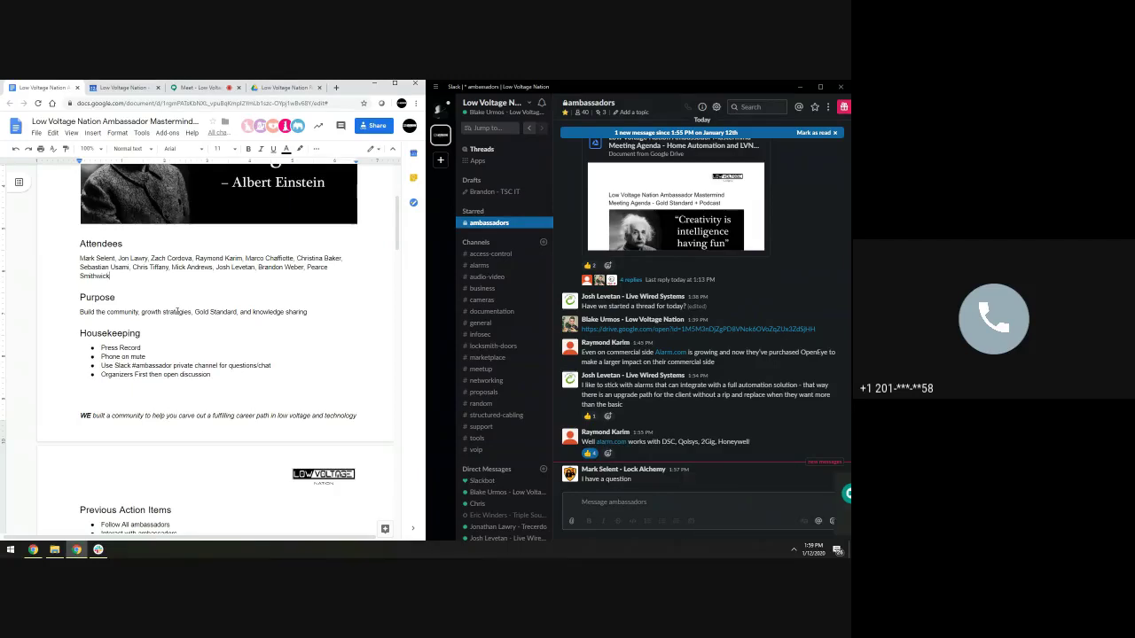
{"action": "left_click", "coordinate": [187, 87]}
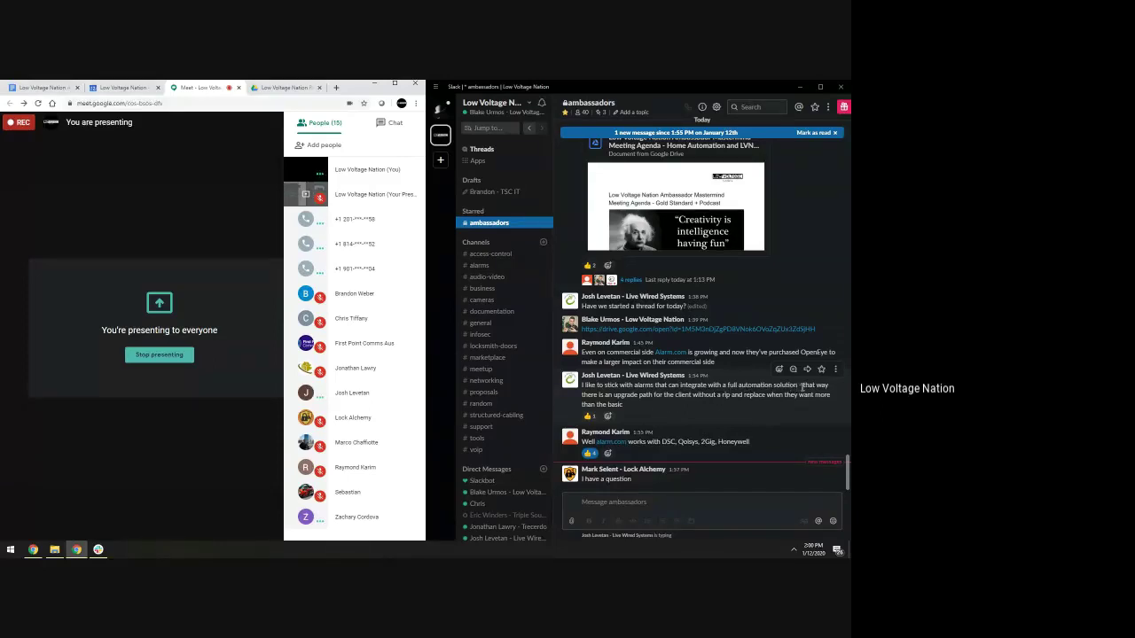
Bring the agenda back and thumbs-up the member's 'I have a question' Slack message
{"action": "left_click", "coordinate": [43, 88]}
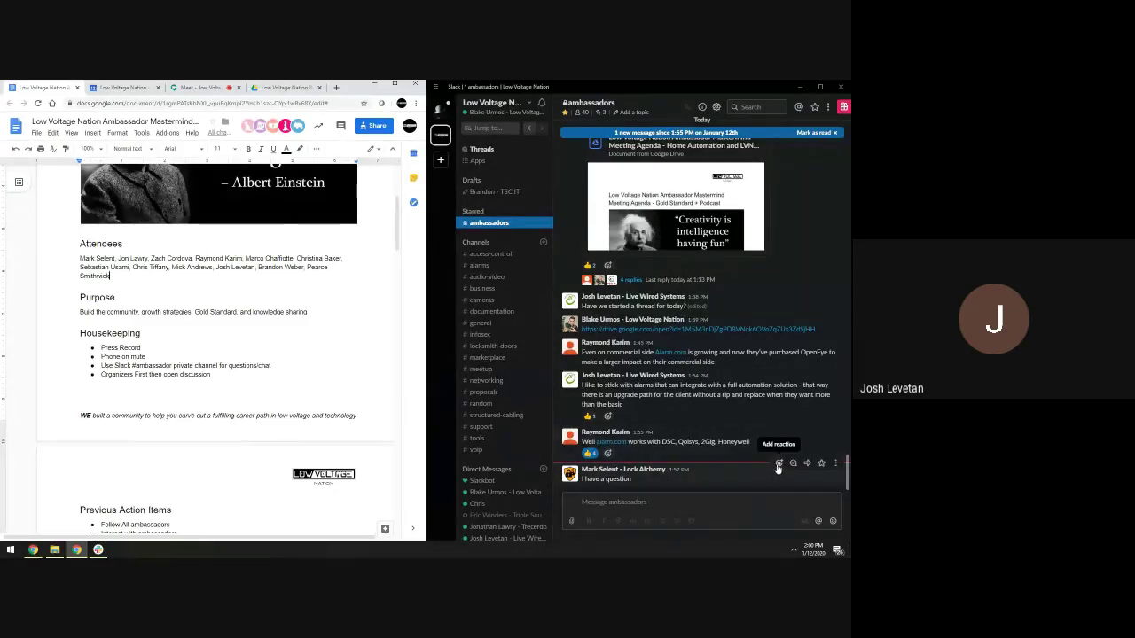
{"action": "left_click", "coordinate": [777, 463]}
{"action": "left_click", "coordinate": [718, 346]}
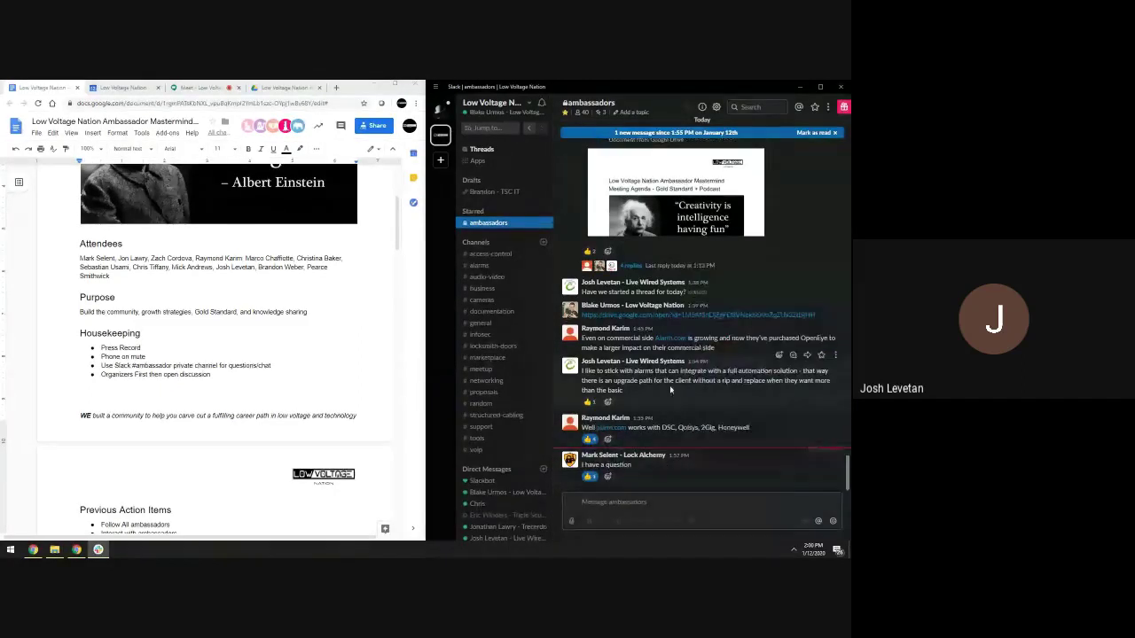
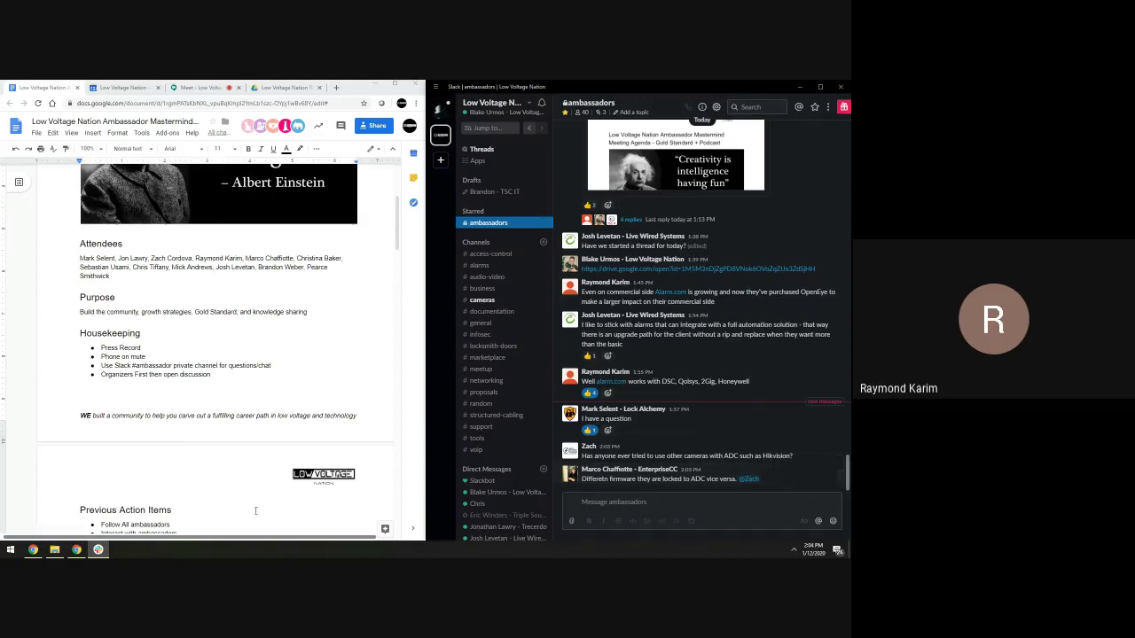
Add an 'Action' Heading 2 on a new line after the Podcast bullet
{"action": "scroll", "coordinate": [242, 437], "scroll_direction": "down", "scroll_amount": 3}
{"action": "scroll", "coordinate": [242, 437], "scroll_direction": "down", "scroll_amount": 1}
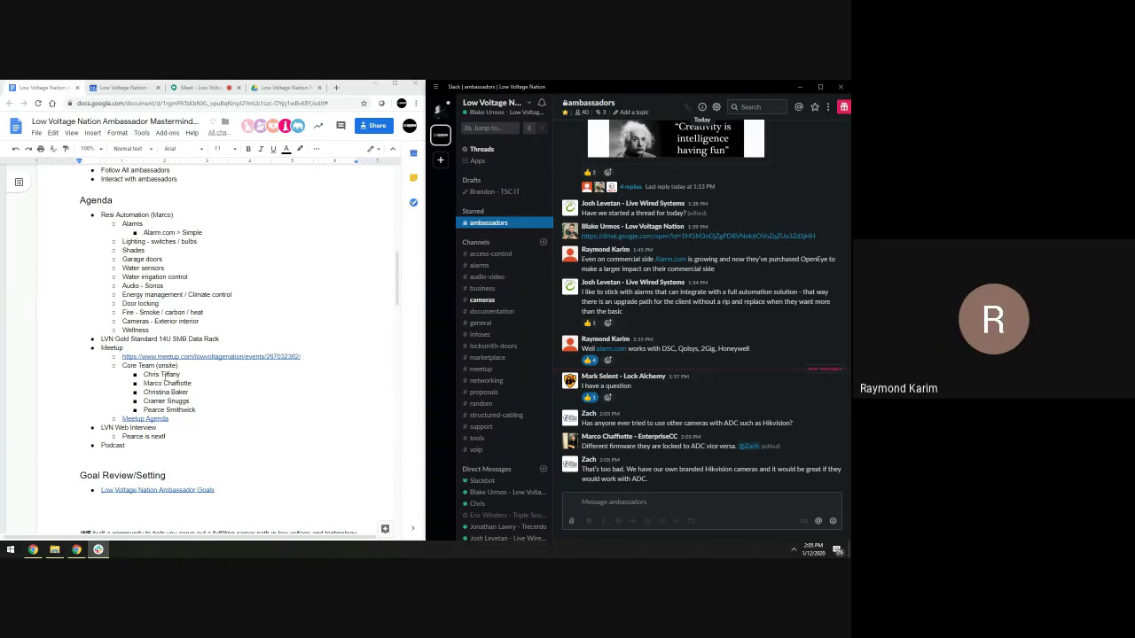
{"action": "scroll", "coordinate": [165, 376], "scroll_direction": "down", "scroll_amount": 5}
{"action": "scroll", "coordinate": [261, 397], "scroll_direction": "up", "scroll_amount": 3}
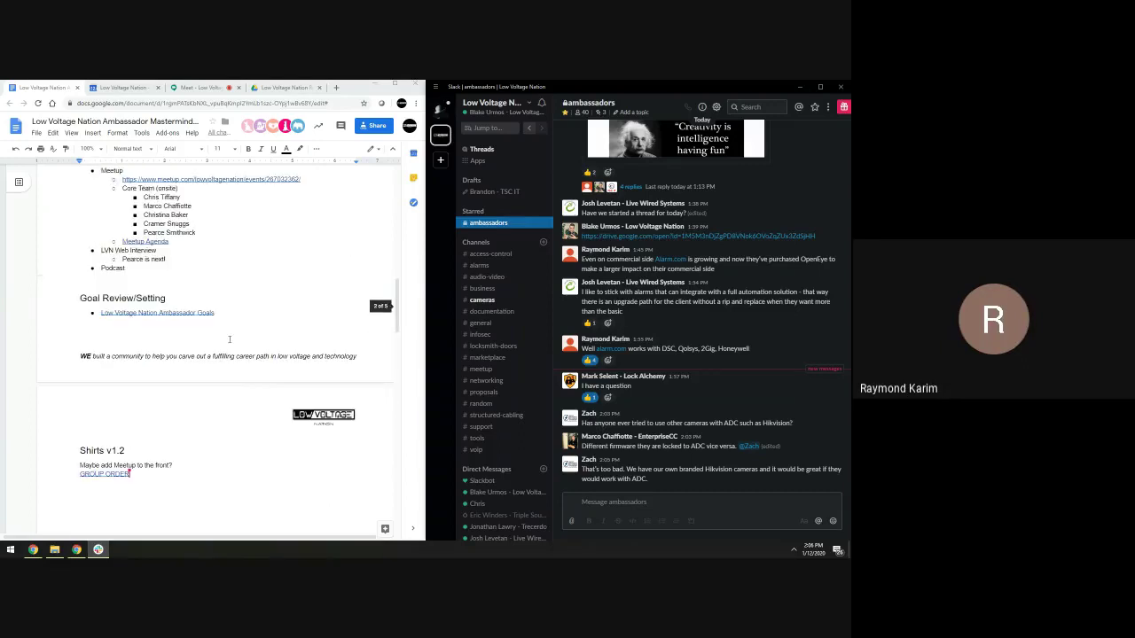
{"action": "left_click", "coordinate": [210, 296]}
{"action": "key", "text": "Return"}
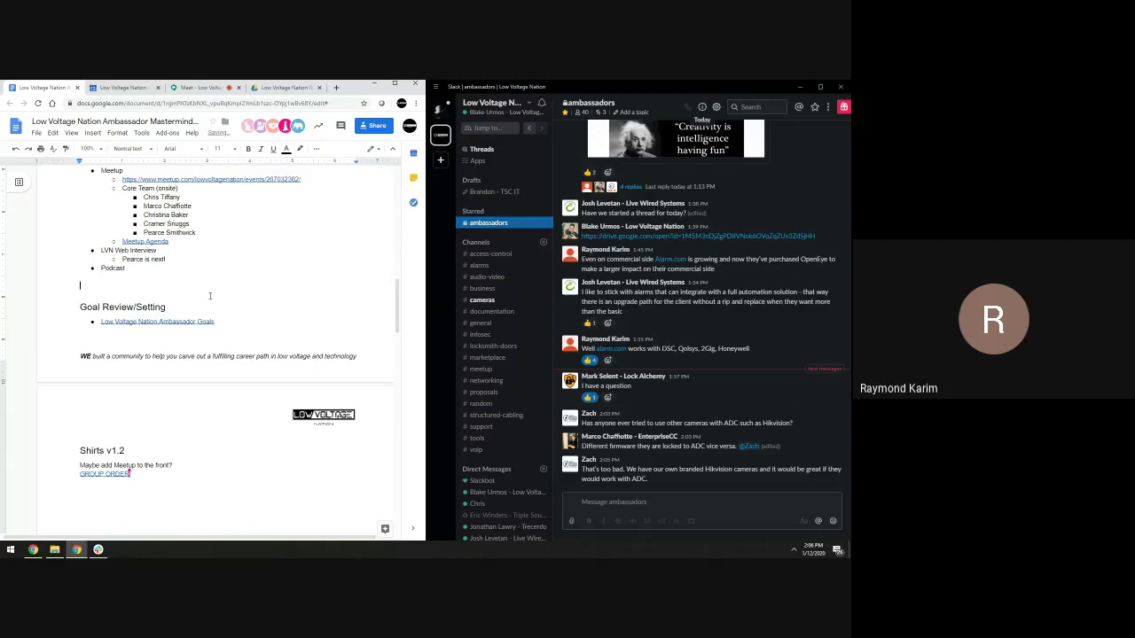
{"action": "left_click", "coordinate": [133, 149]}
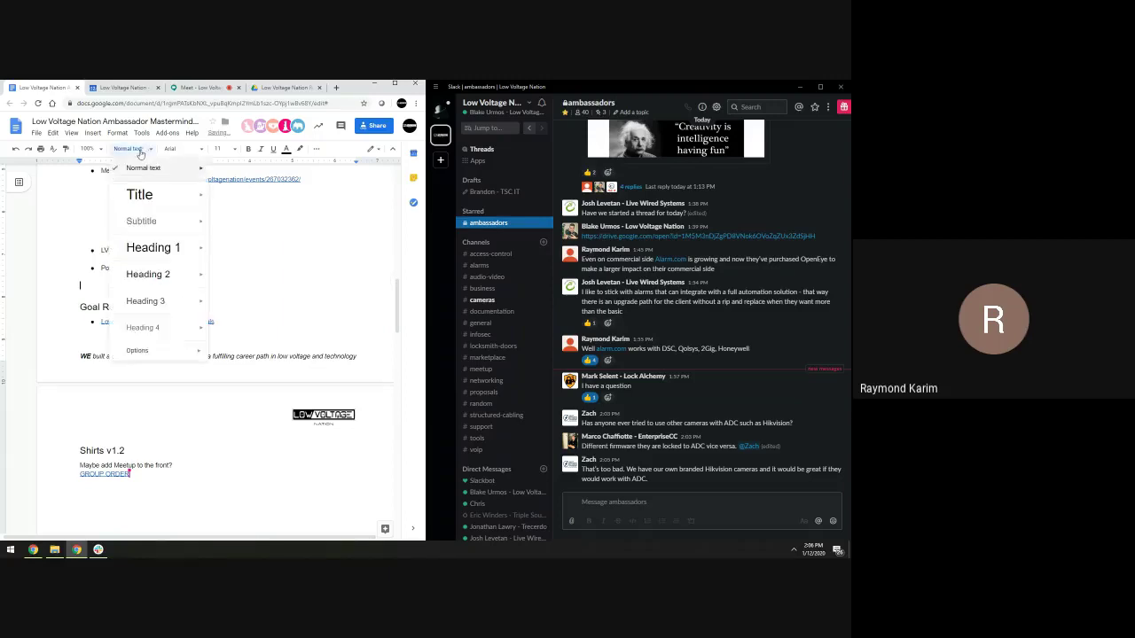
{"action": "left_click", "coordinate": [154, 272]}
{"action": "type", "text": "Action"}
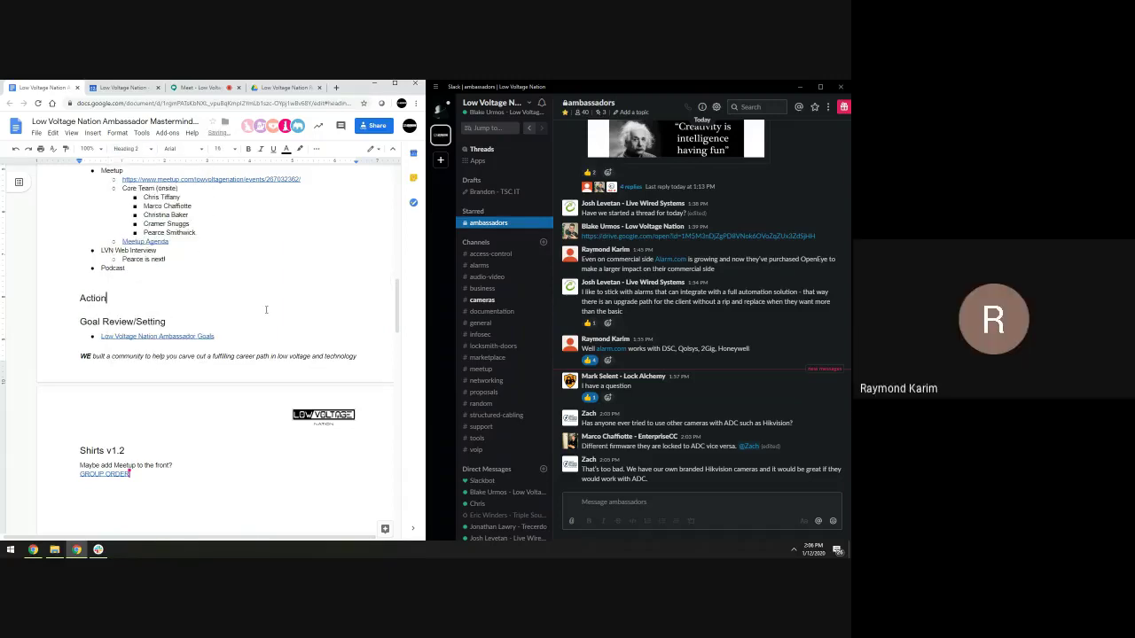
{"action": "key", "text": "Return"}
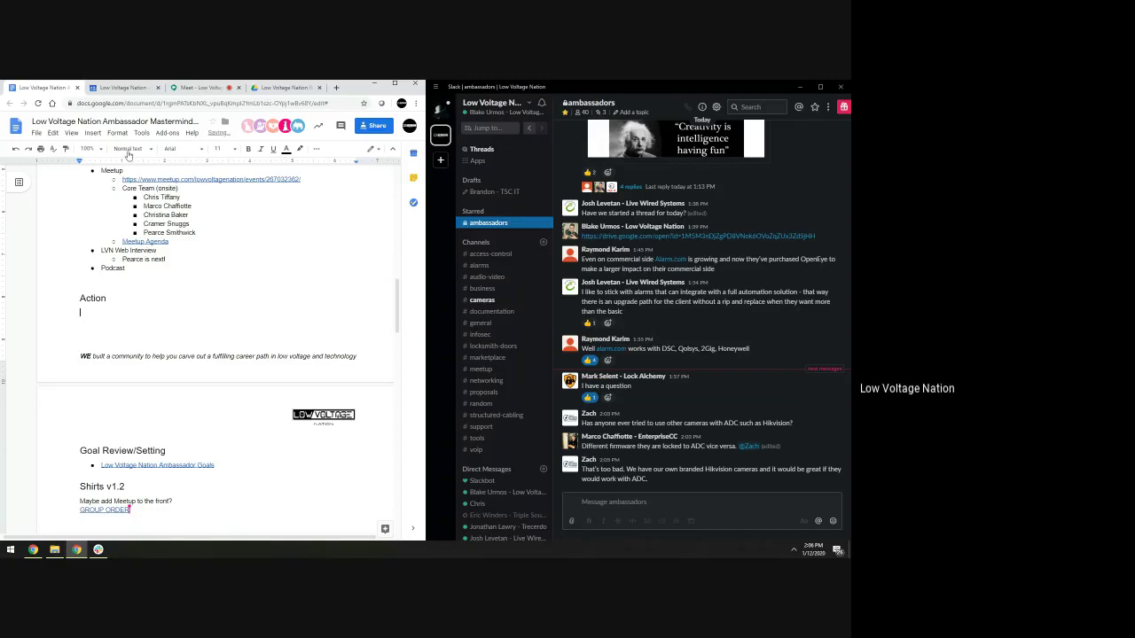
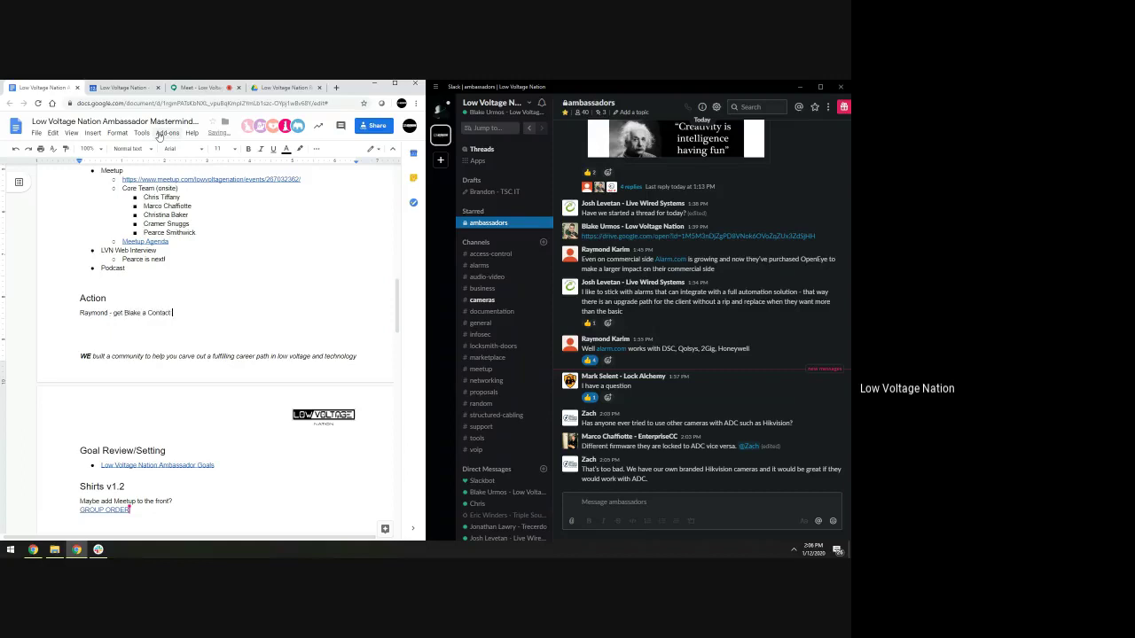
Write the action item about getting a member an ADC contact, with a follow-up note
{"action": "type", "text": " for AD"}
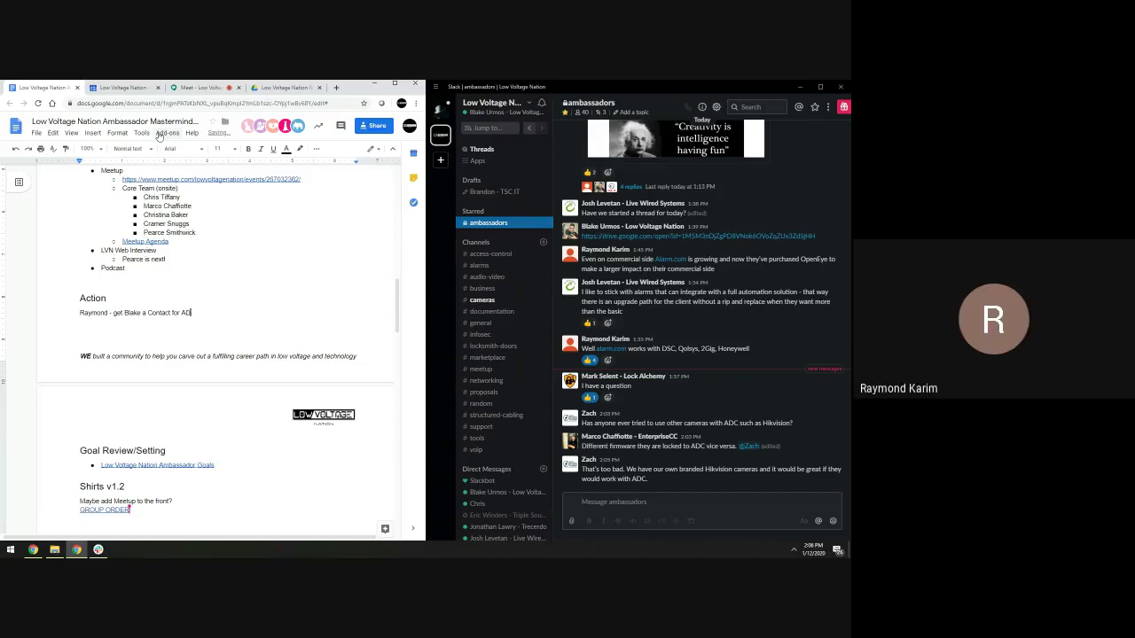
{"action": "type", "text": "C"}
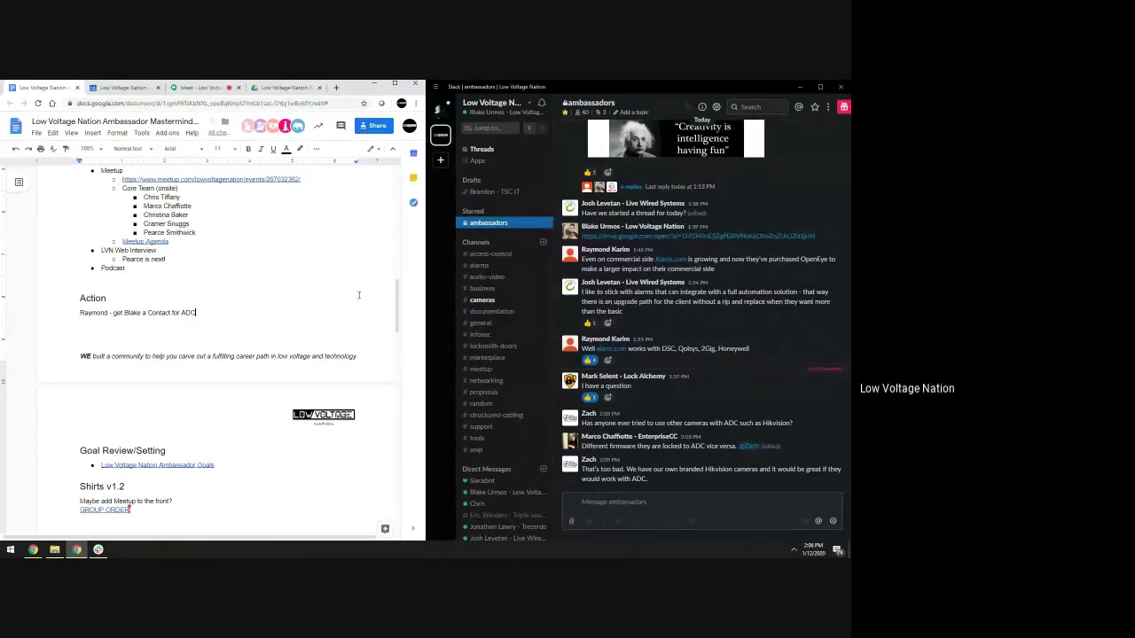
{"action": "scroll", "coordinate": [335, 352], "scroll_direction": "up", "scroll_amount": 1}
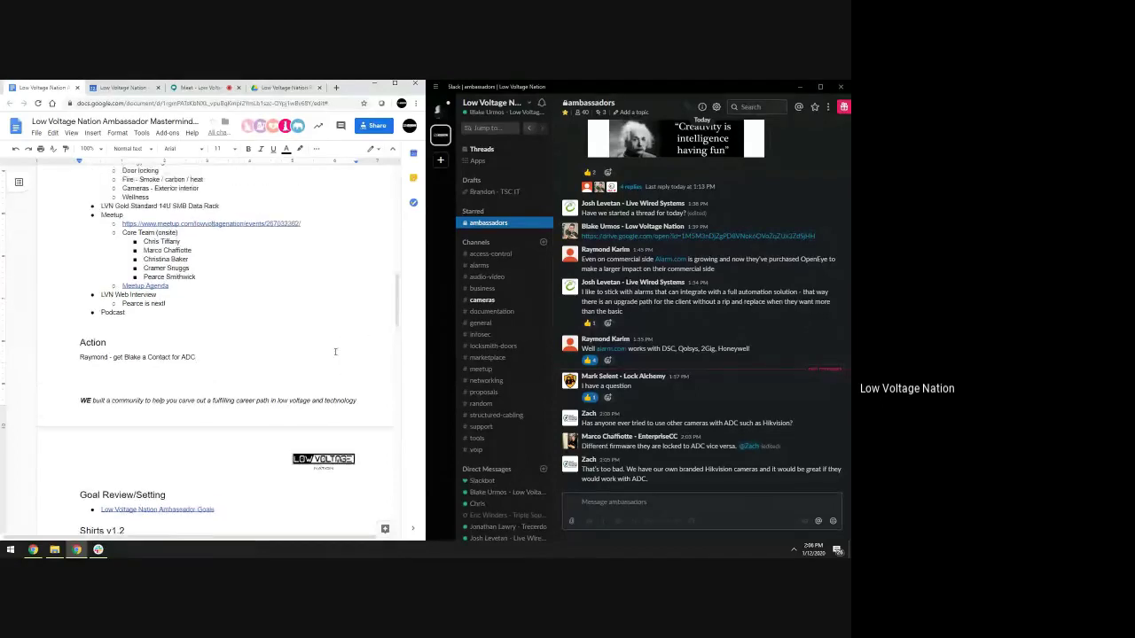
{"action": "scroll", "coordinate": [335, 352], "scroll_direction": "up", "scroll_amount": 2}
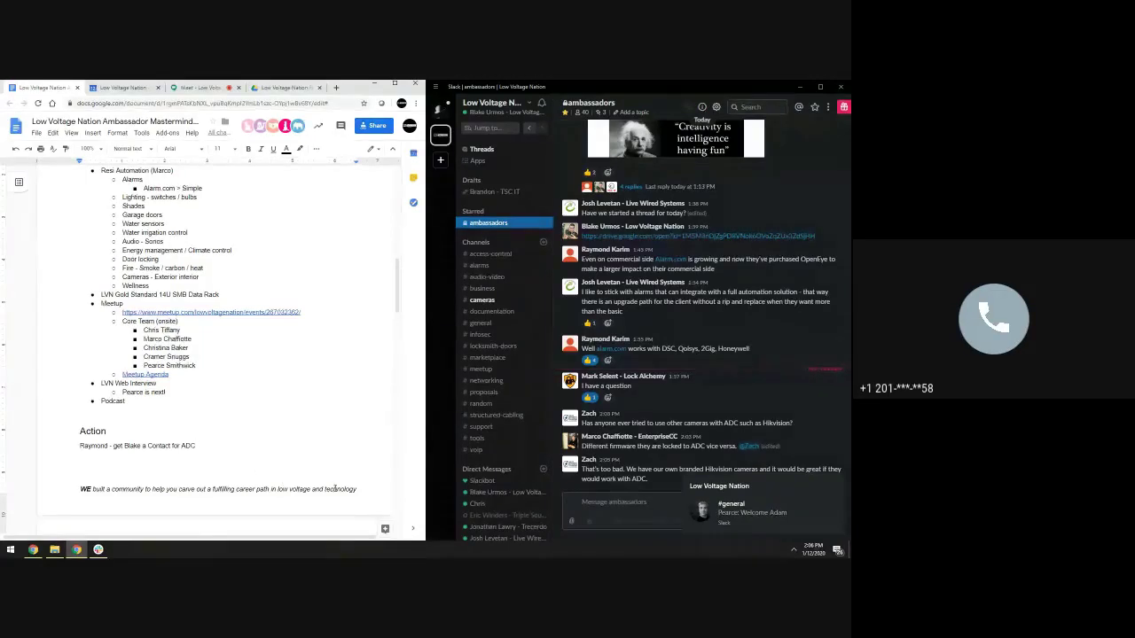
{"action": "type", "text": "(F"}
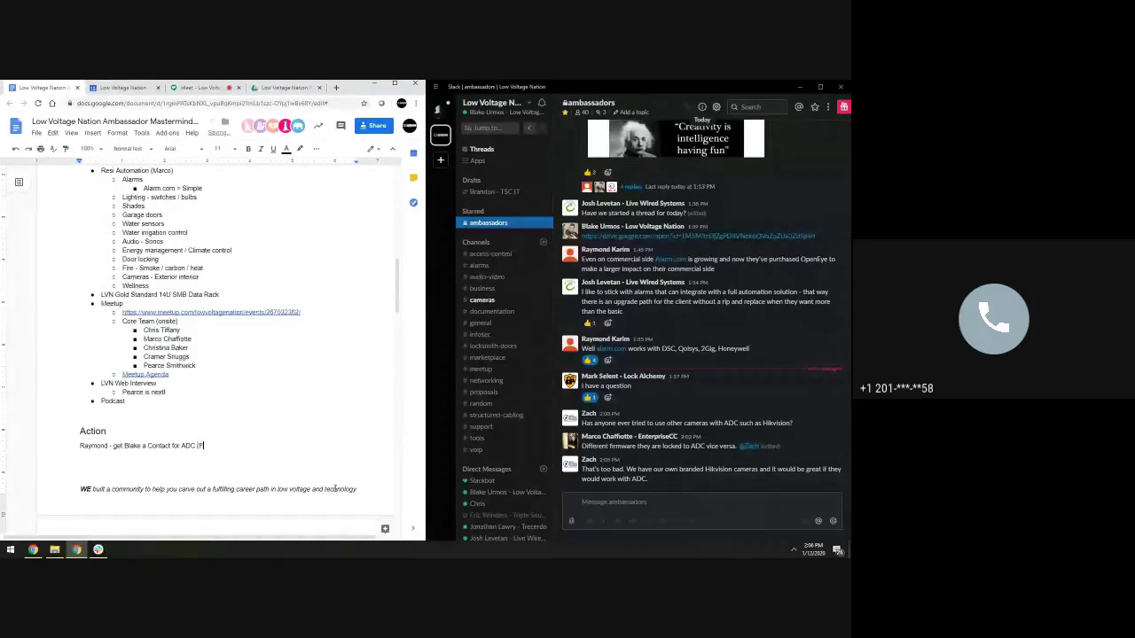
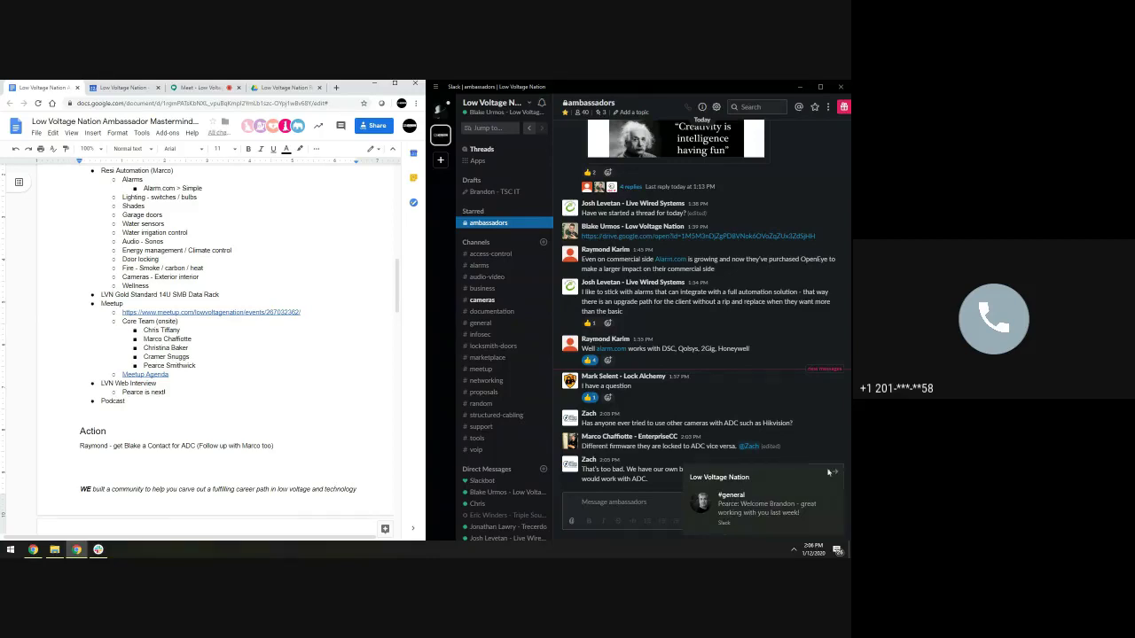
{"action": "left_click", "coordinate": [802, 483]}
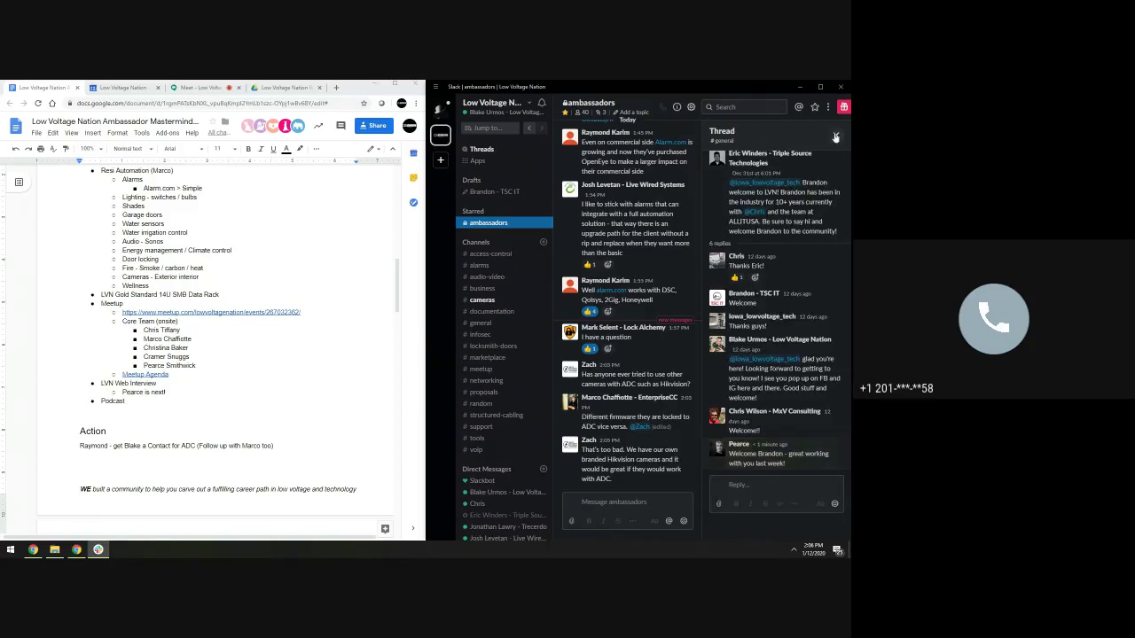
{"action": "left_click", "coordinate": [835, 136]}
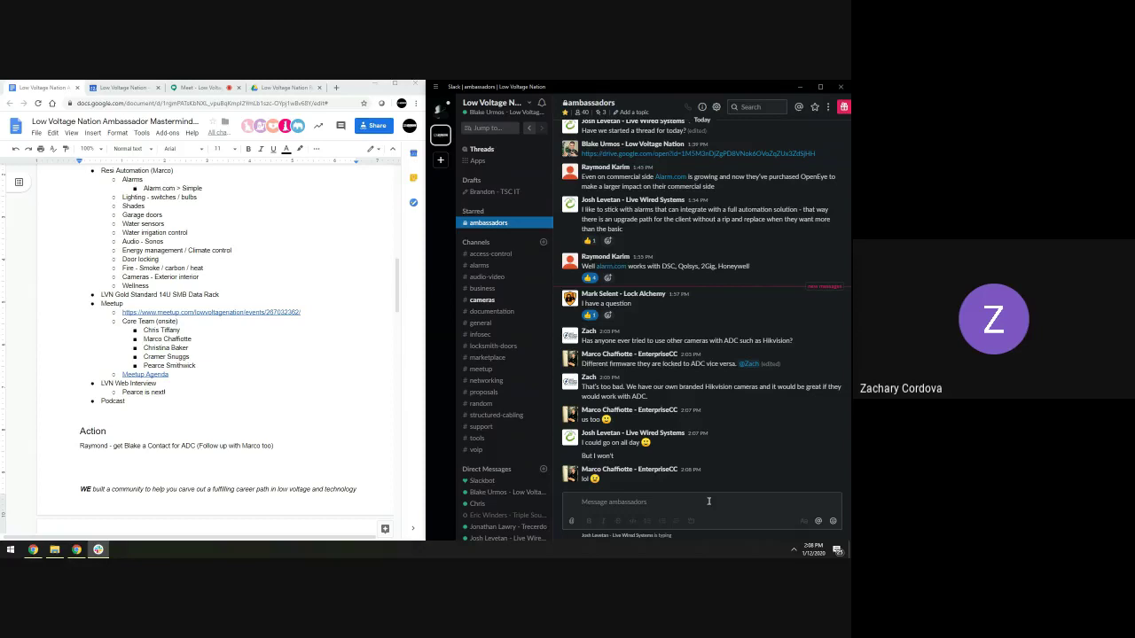
{"action": "left_click", "coordinate": [708, 500]}
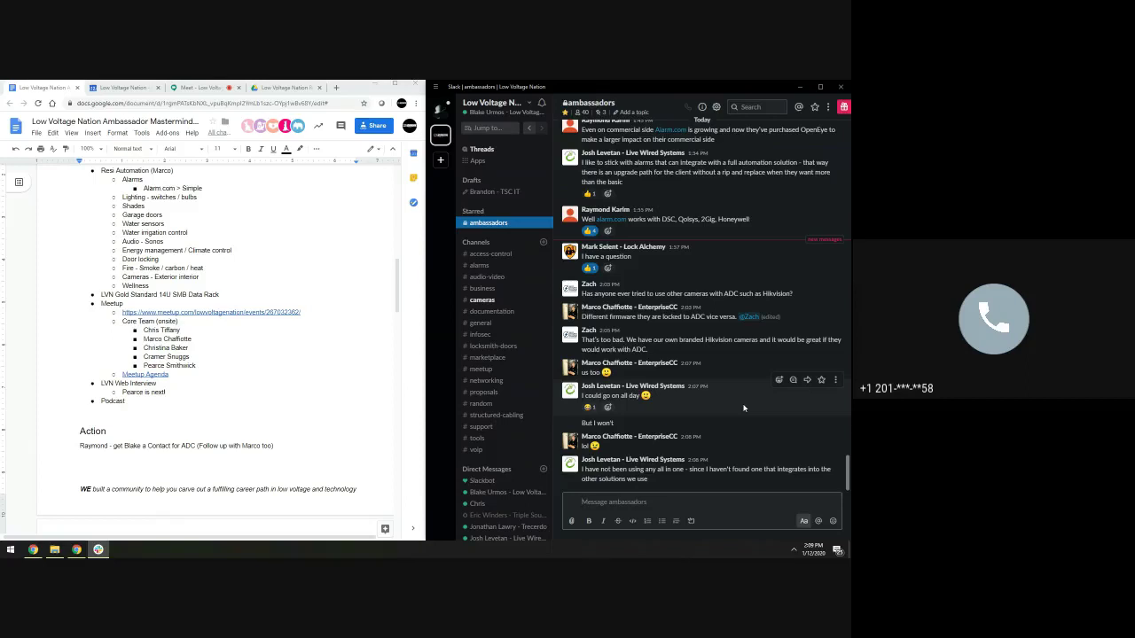
Add an 'All-in-one' bullet under Wellness
{"action": "left_click", "coordinate": [159, 286]}
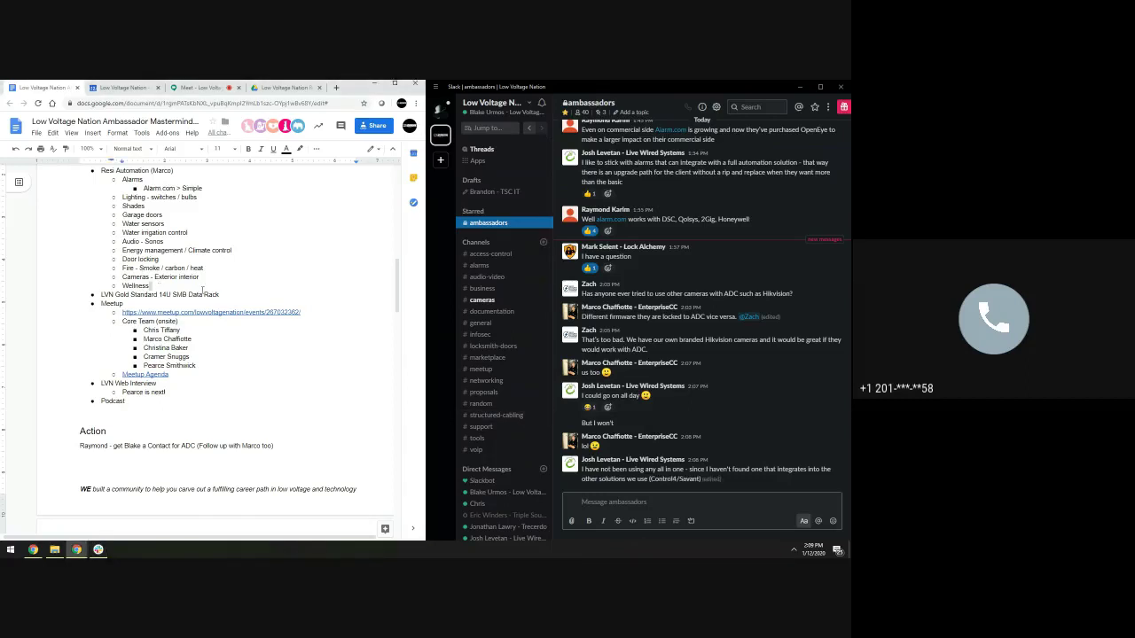
{"action": "key", "text": "Return"}
{"action": "type", "text": "All"}
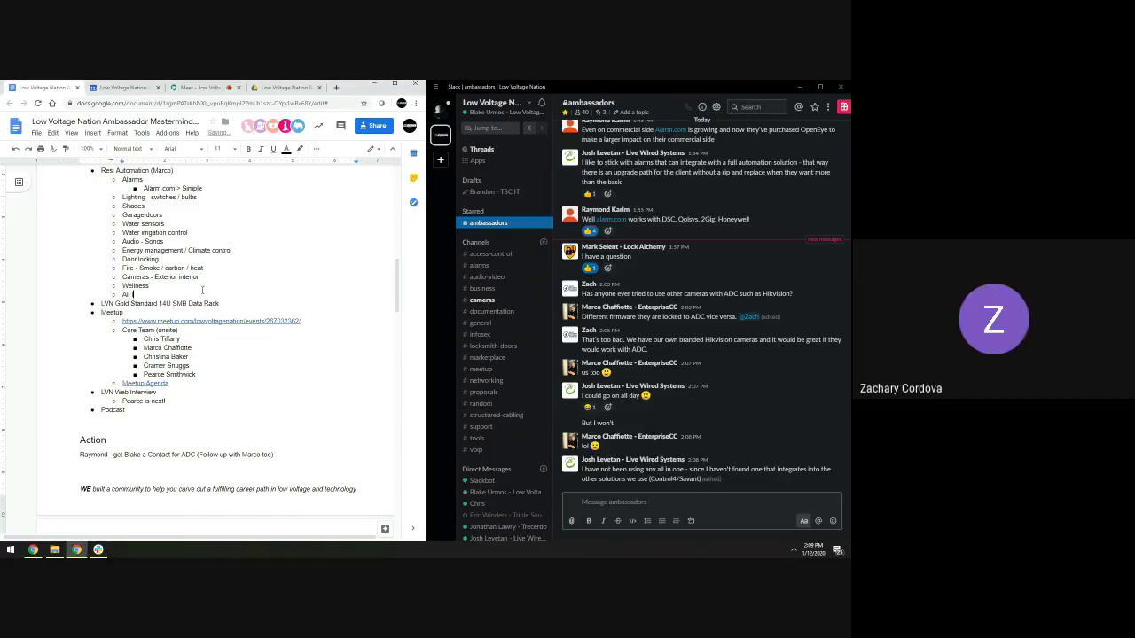
{"action": "type", "text": "-in-one"}
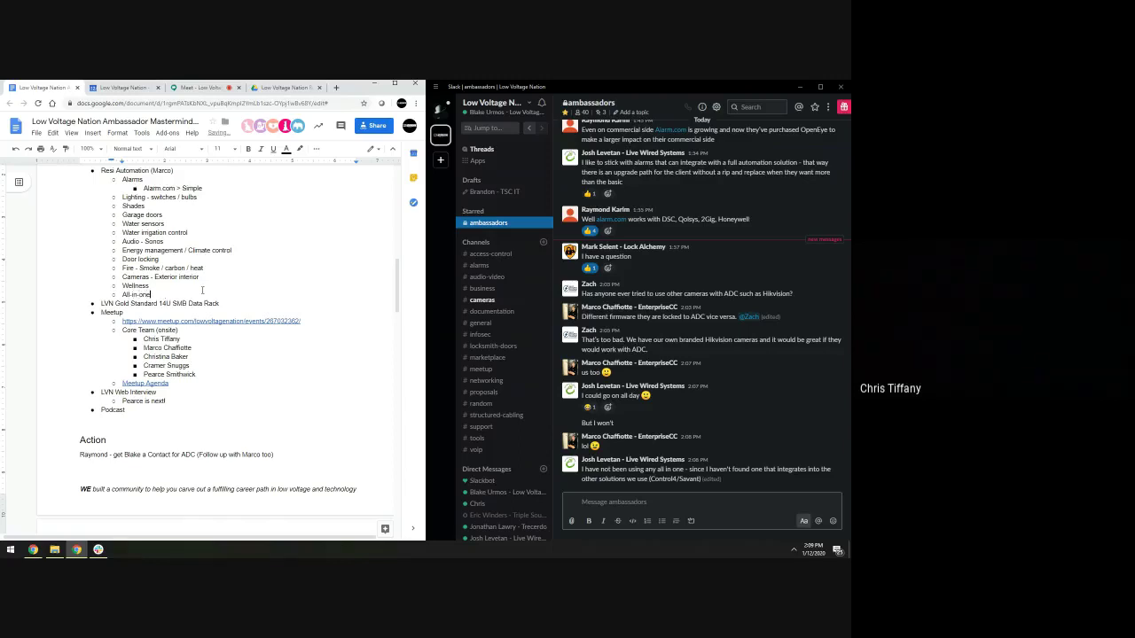
Add a '2GIG Panels' sub-bullet crediting a member's questions and noting a move from Lyrics to 2GIG
{"action": "key", "text": "Return"}
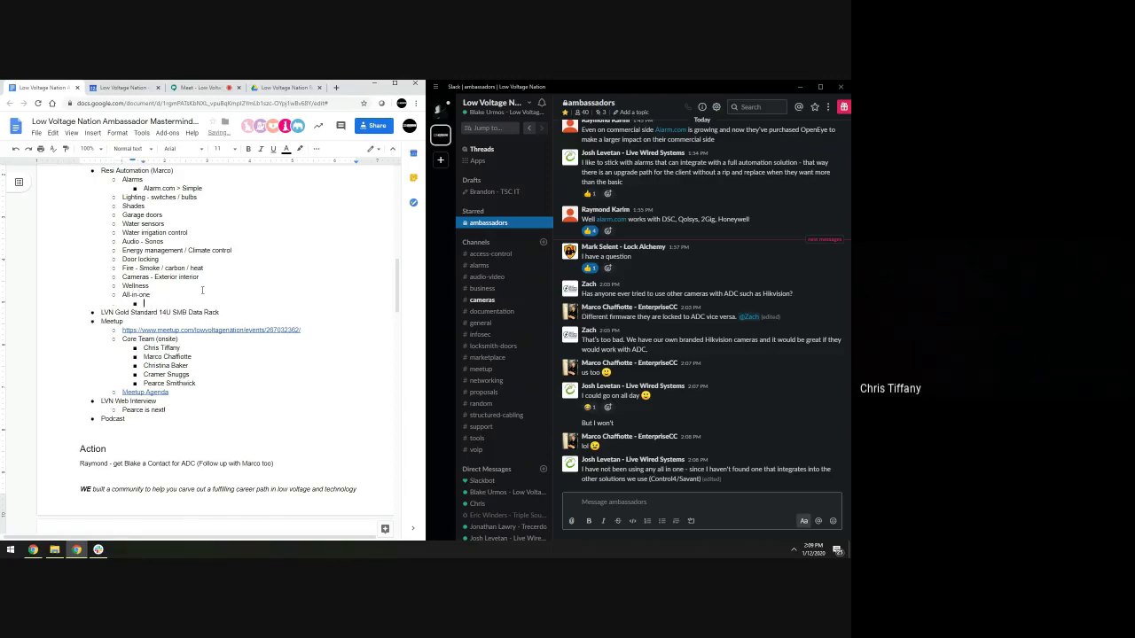
{"action": "type", "text": "@Gi"}
{"action": "key", "text": "BackSpace"}
{"action": "key", "text": "BackSpace"}
{"action": "key", "text": "BackSpace"}
{"action": "type", "text": "2GIG Panels"}
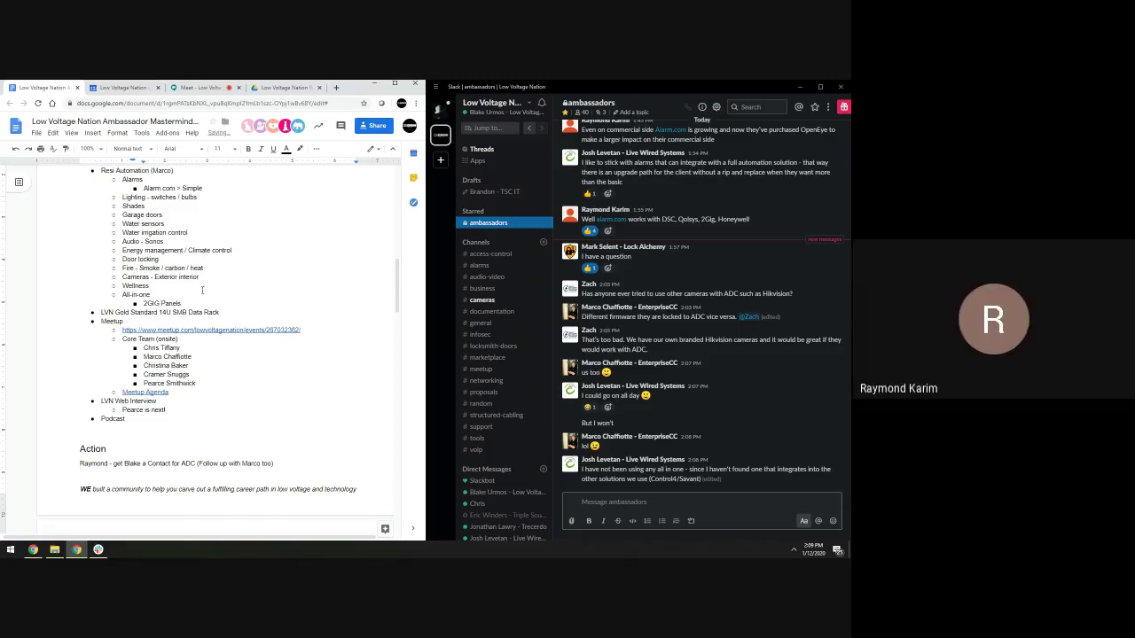
{"action": "key", "text": "Down"}
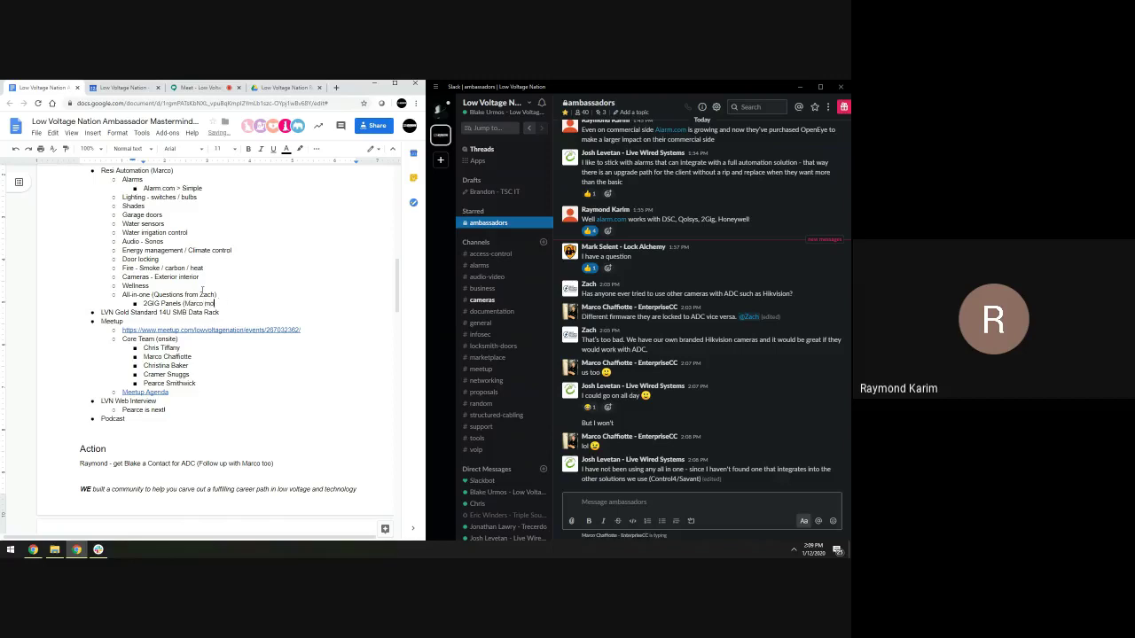
{"action": "type", "text": "ved from Lyrics to 2GIG)"}
Switch to the Google Meet call and show its participant list
{"action": "left_click", "coordinate": [209, 89]}
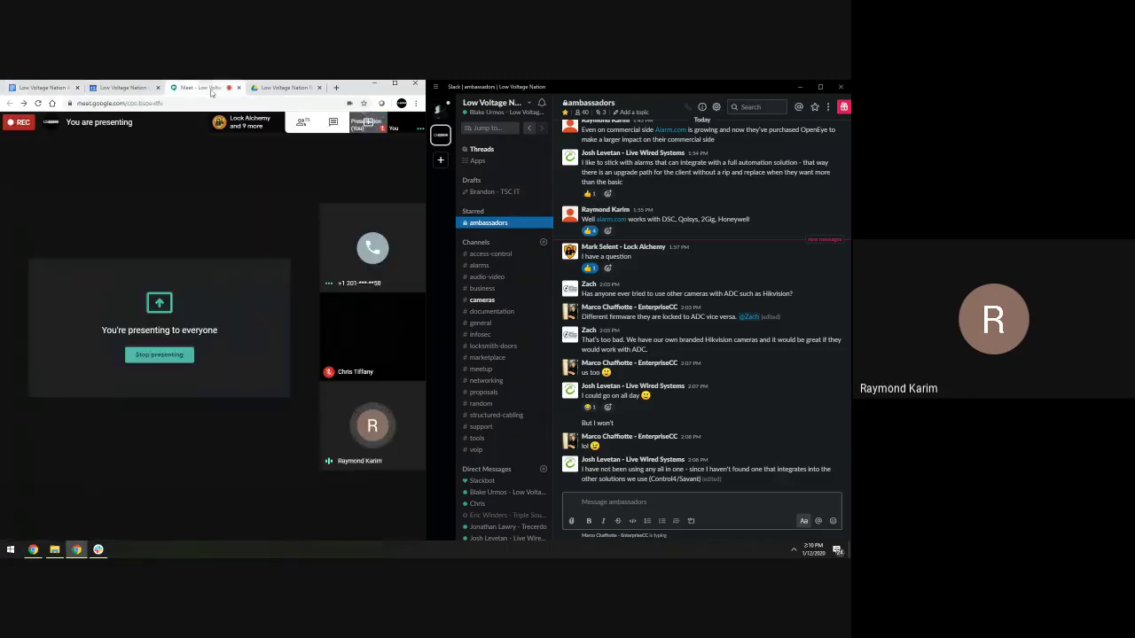
{"action": "left_click", "coordinate": [302, 122]}
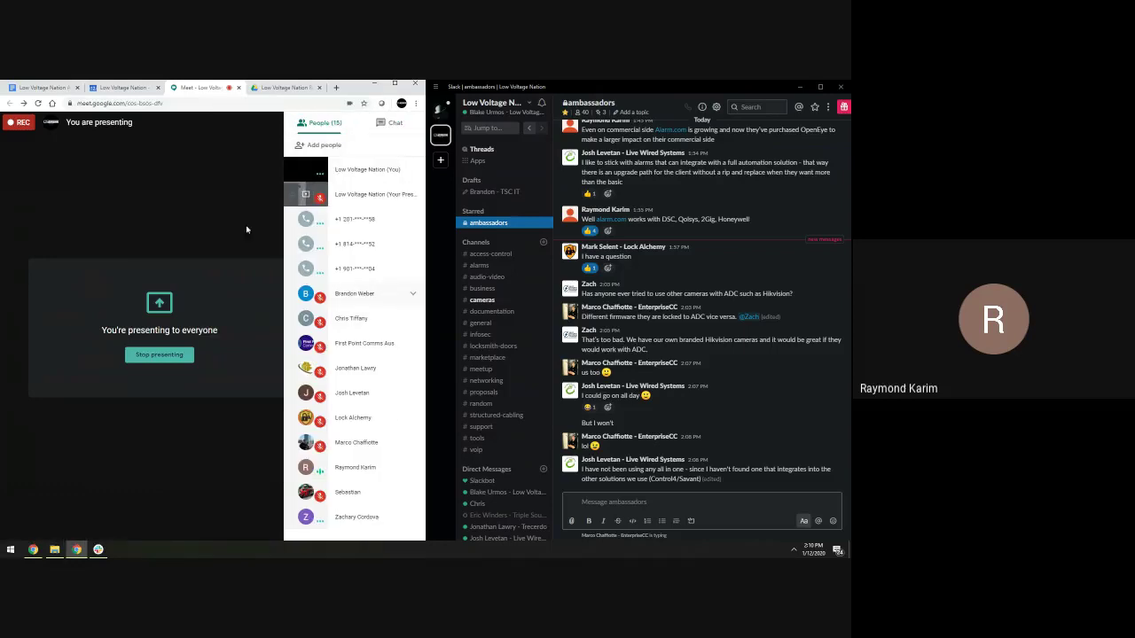
Back in the meeting notes, append another attendee's full name to the Attendees list
{"action": "left_click", "coordinate": [38, 88]}
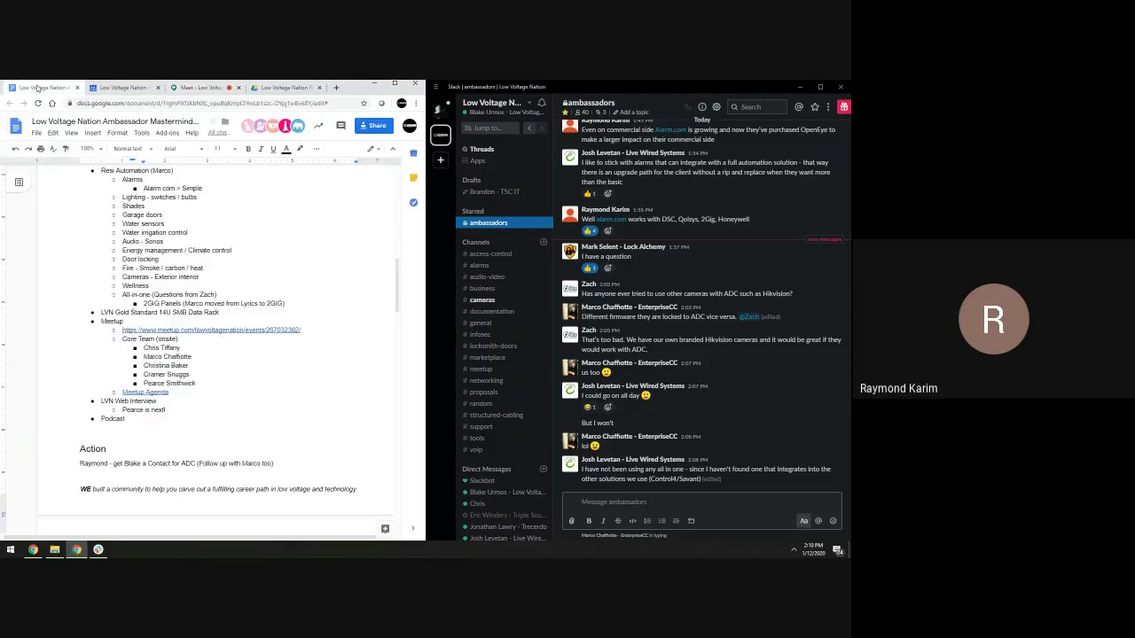
{"action": "scroll", "coordinate": [133, 223], "scroll_direction": "up", "scroll_amount": 10}
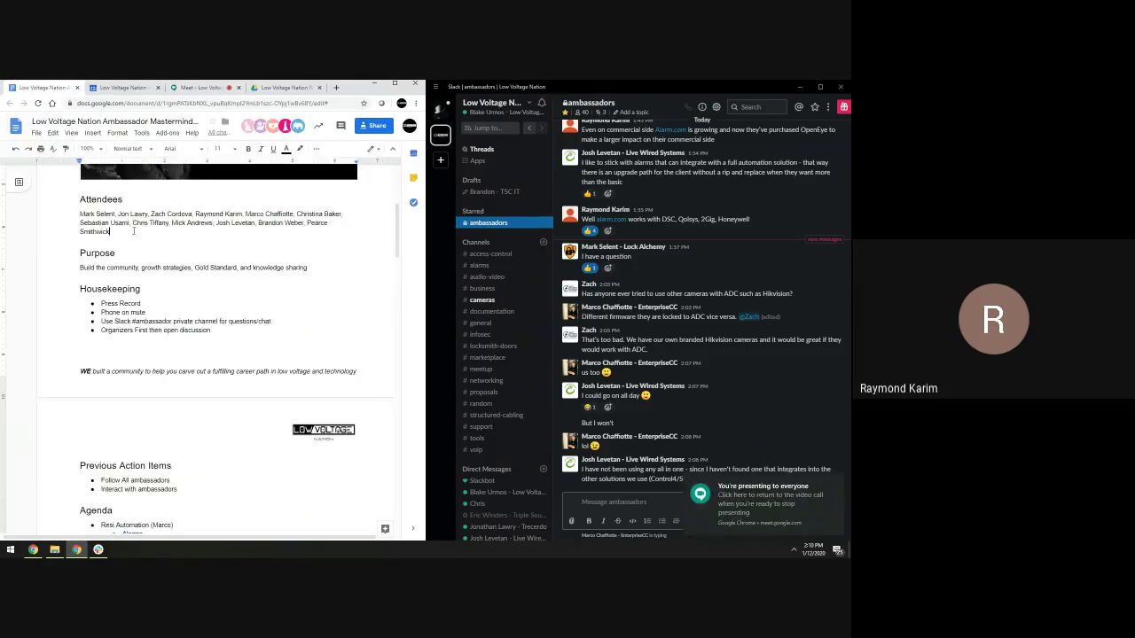
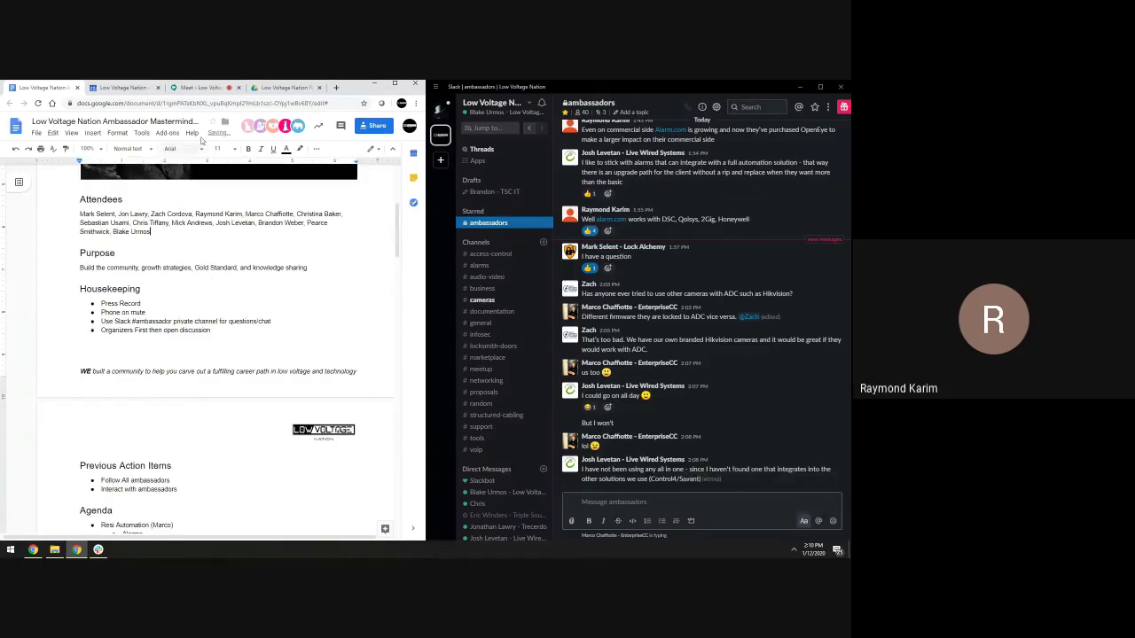
{"action": "scroll", "coordinate": [266, 284], "scroll_direction": "down", "scroll_amount": 5}
{"action": "scroll", "coordinate": [292, 301], "scroll_direction": "down", "scroll_amount": 2}
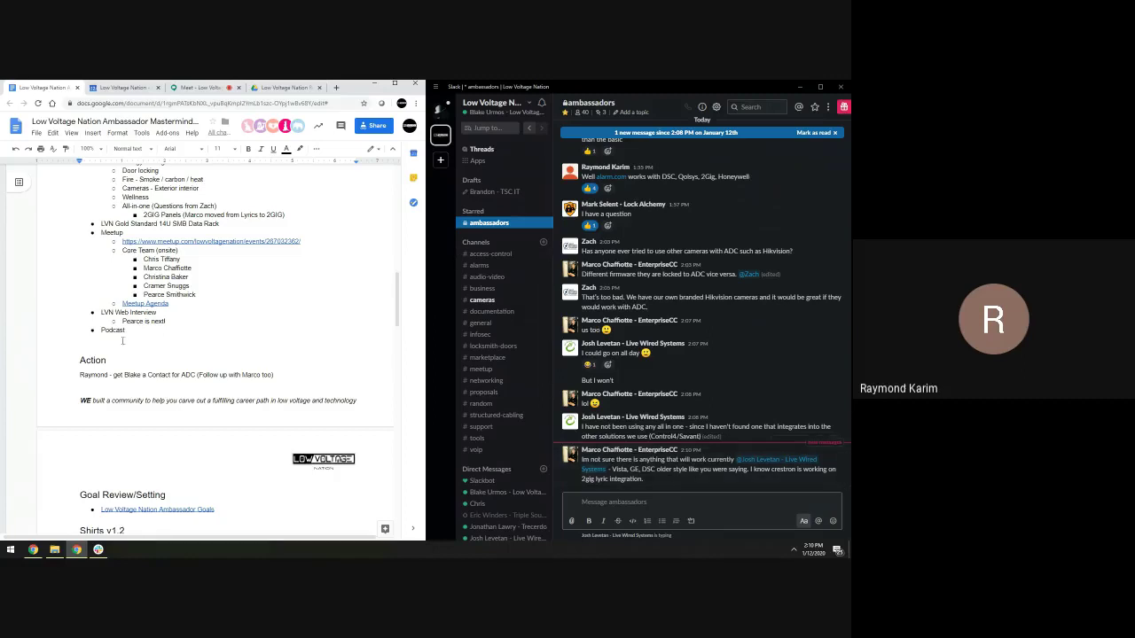
Delete the Podcast item from the agenda
{"action": "left_click_drag", "start_coordinate": [131, 324], "coordinate": [81, 337]}
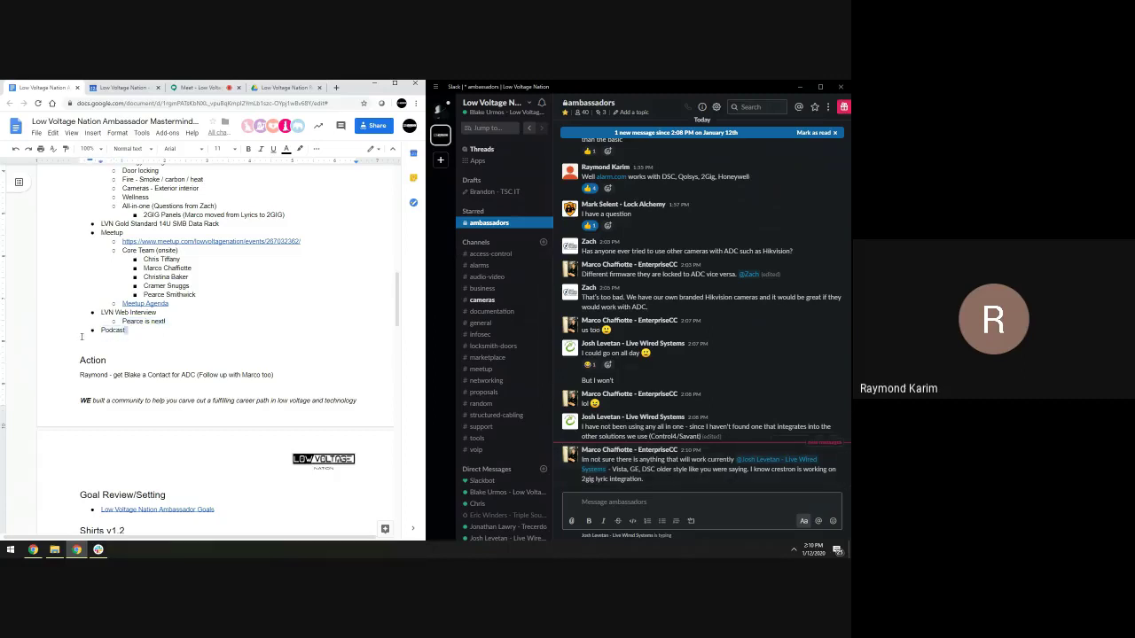
{"action": "key", "text": "shift+Home"}
{"action": "key", "text": "BackSpace"}
{"action": "key", "text": "BackSpace"}
{"action": "key", "text": "BackSpace"}
Put the cursor in the Action line, then go to the Low Voltage Nation Repository folder
{"action": "left_click", "coordinate": [109, 364]}
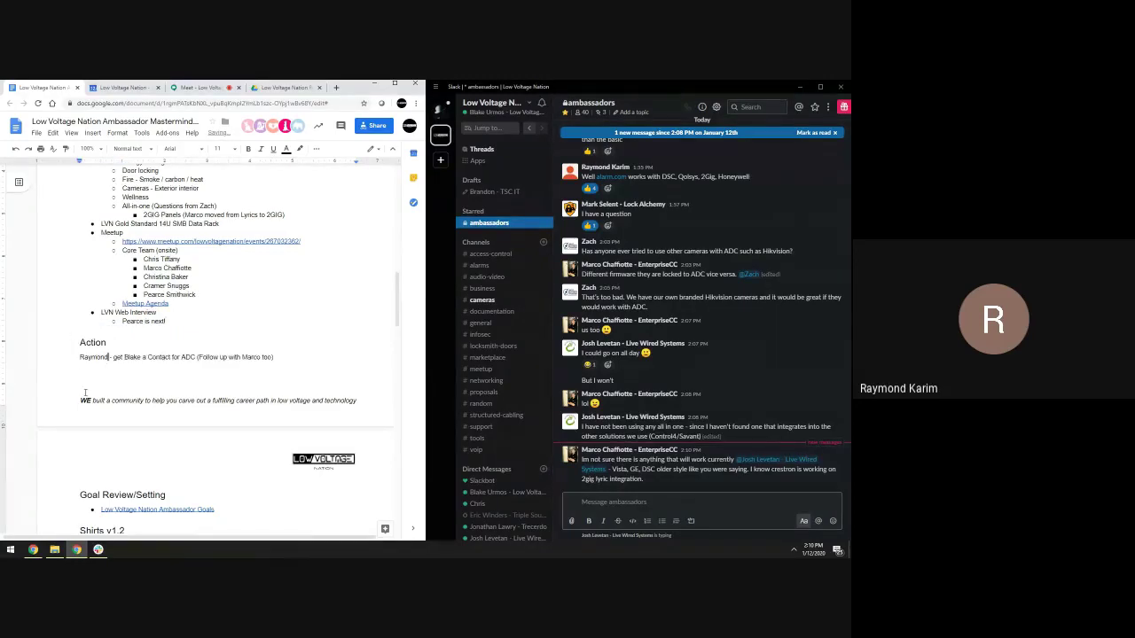
{"action": "scroll", "coordinate": [60, 455], "scroll_direction": "down", "scroll_amount": 1}
{"action": "scroll", "coordinate": [62, 452], "scroll_direction": "up", "scroll_amount": 3}
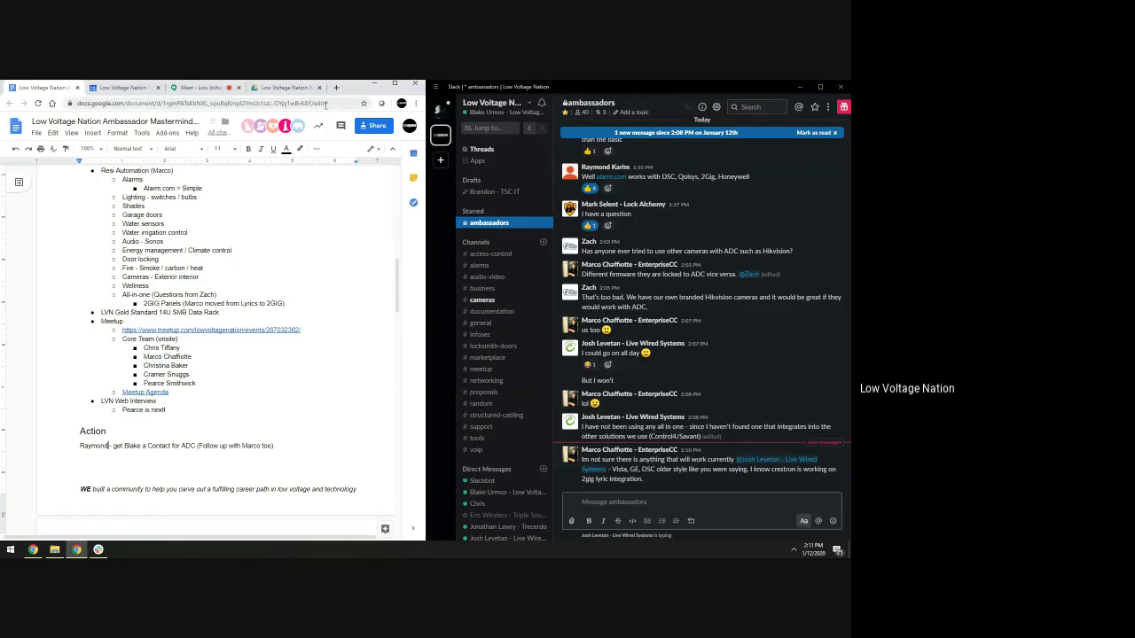
{"action": "left_click", "coordinate": [266, 93]}
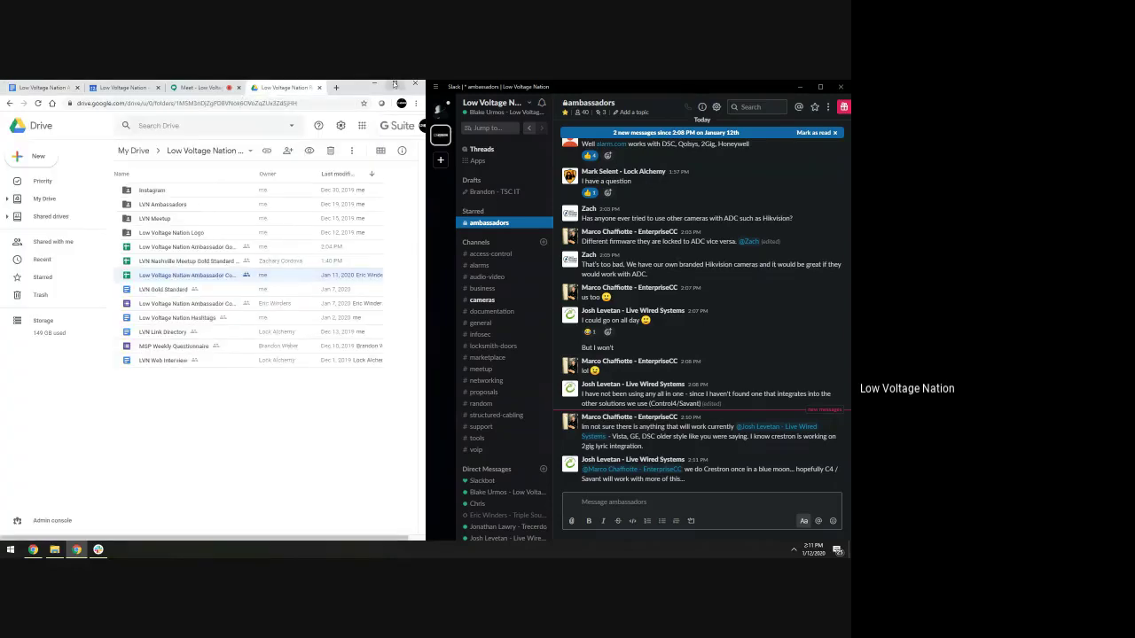
Maximize the browser and open the Gold Standard 14U SMB Data Rack spreadsheet
{"action": "left_click", "coordinate": [396, 84]}
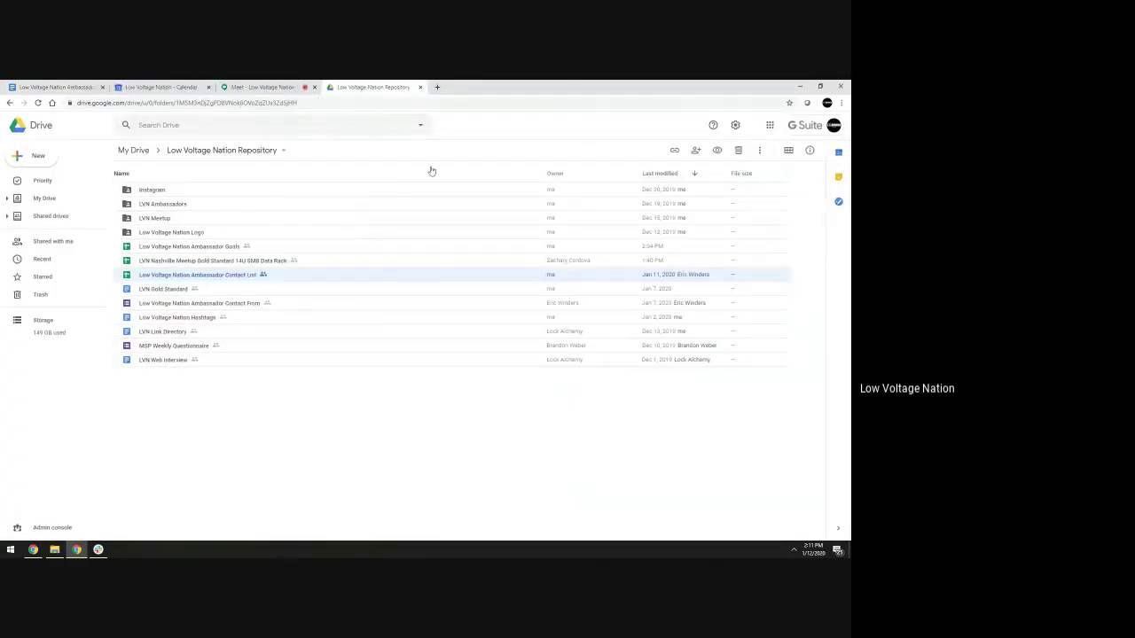
{"action": "double_click", "coordinate": [272, 262]}
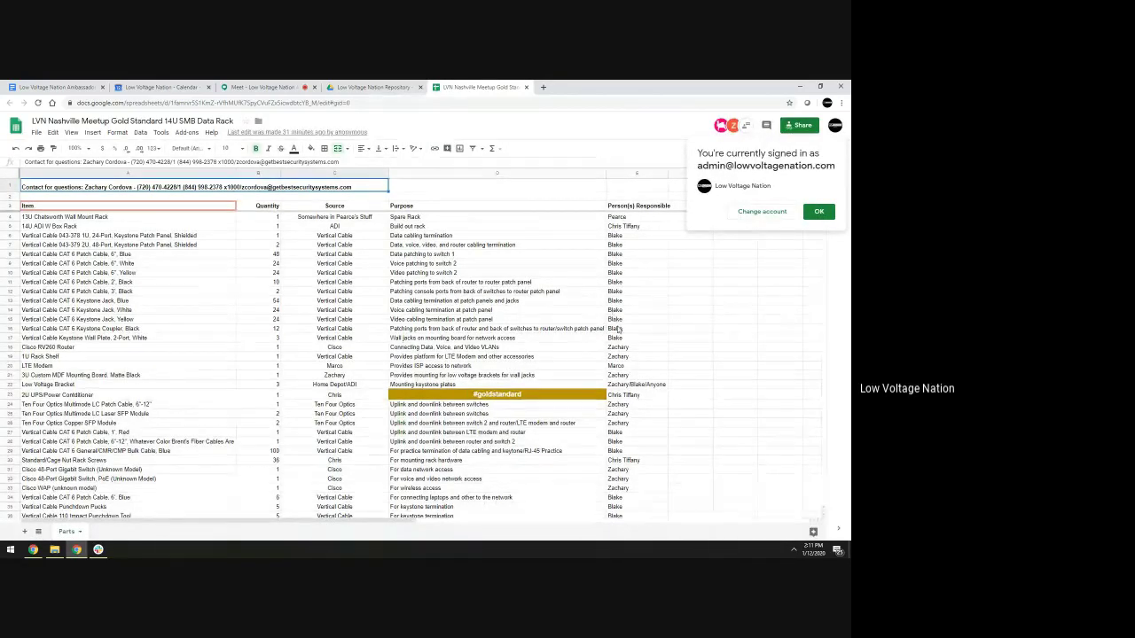
Dismiss the 'You're currently signed in as' notice
{"action": "left_click", "coordinate": [824, 213]}
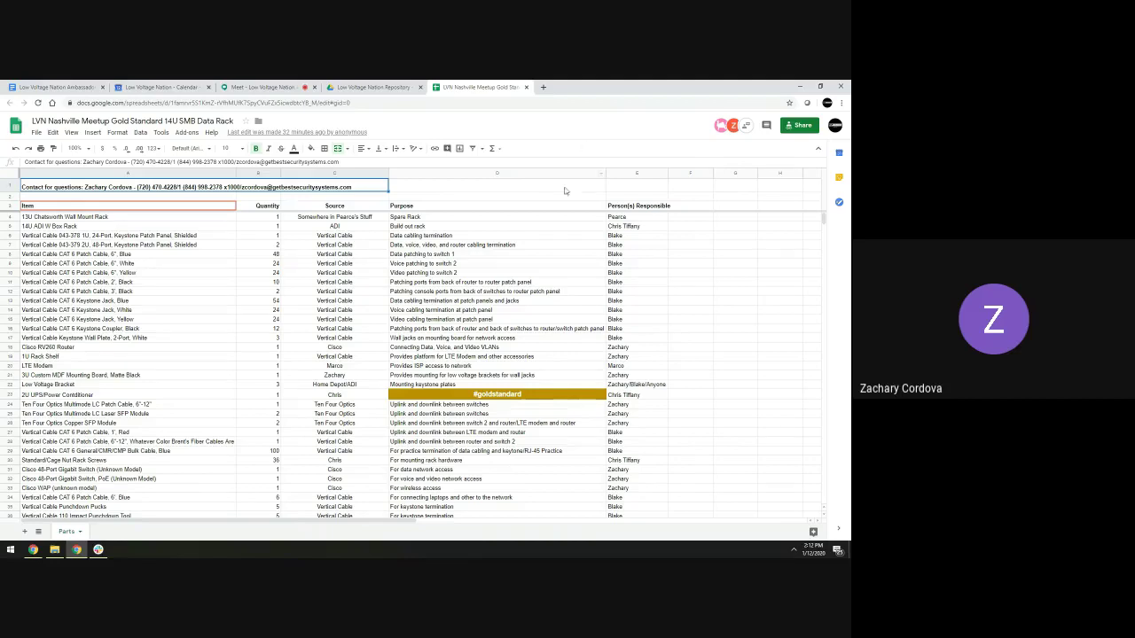
{"action": "scroll", "coordinate": [533, 263], "scroll_direction": "down", "scroll_amount": 1}
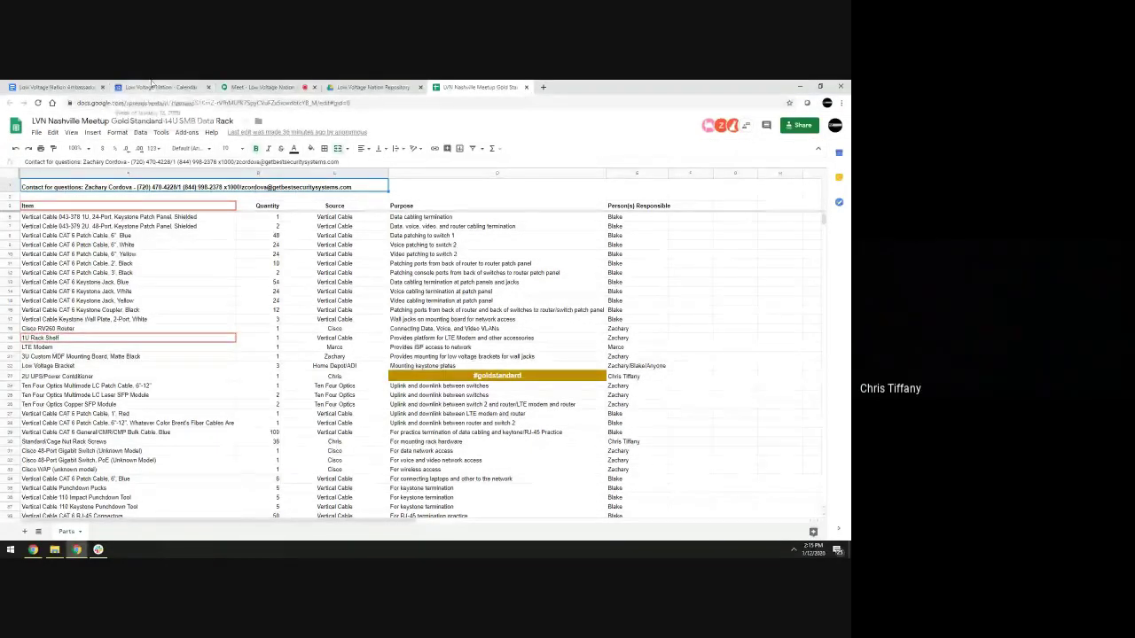
Return to the Google Meet call
{"action": "left_click", "coordinate": [262, 87]}
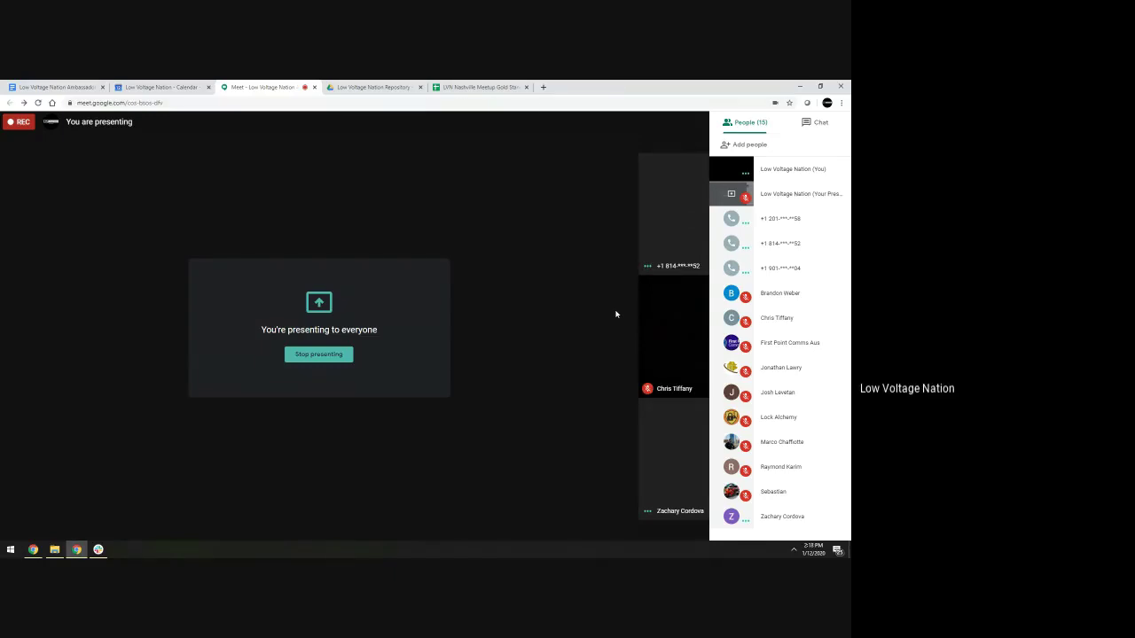
Switch back to the Ambassador Mastermind Meeting Agenda document
{"action": "left_click", "coordinate": [53, 87]}
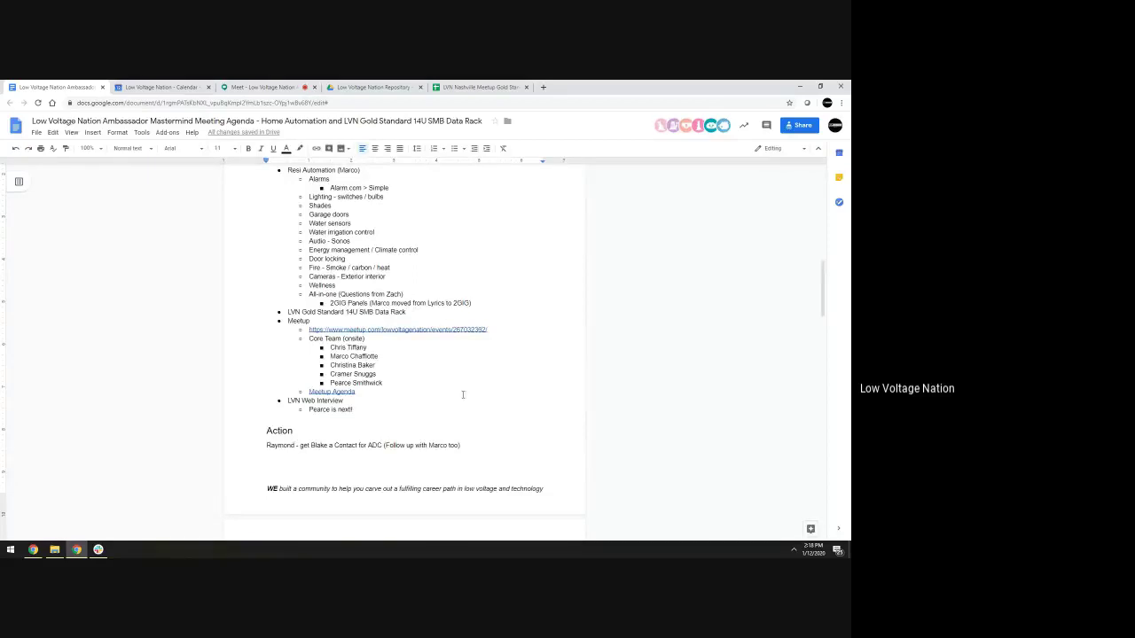
Open the LVN Nashville Meetup event page from the doc's link, look through it, and return to the agenda
{"action": "left_click", "coordinate": [427, 329]}
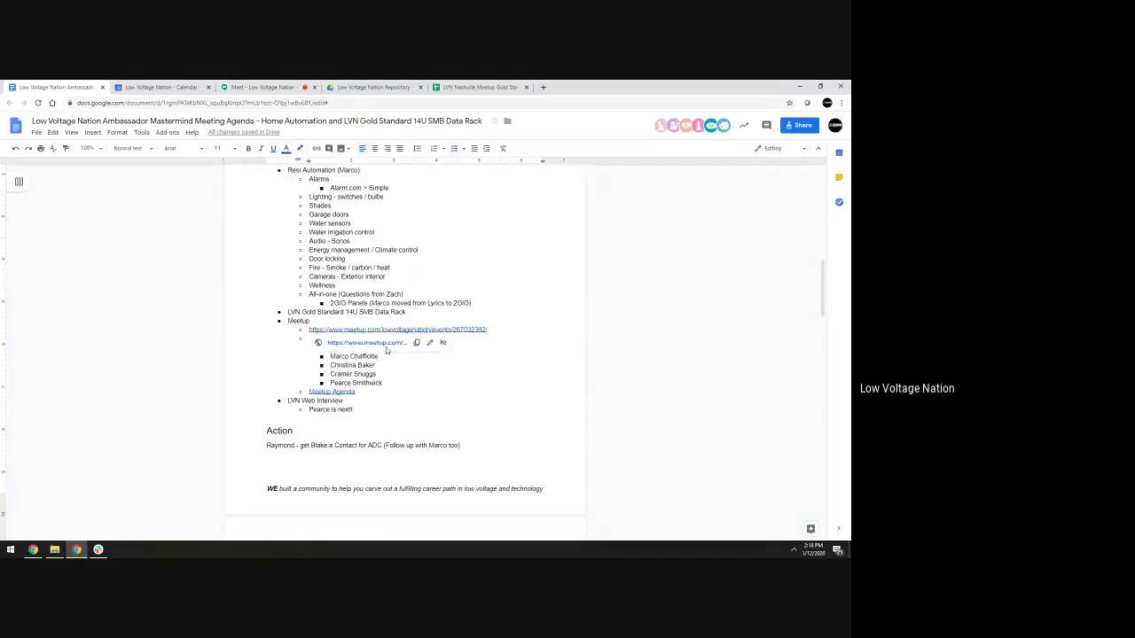
{"action": "left_click", "coordinate": [388, 347]}
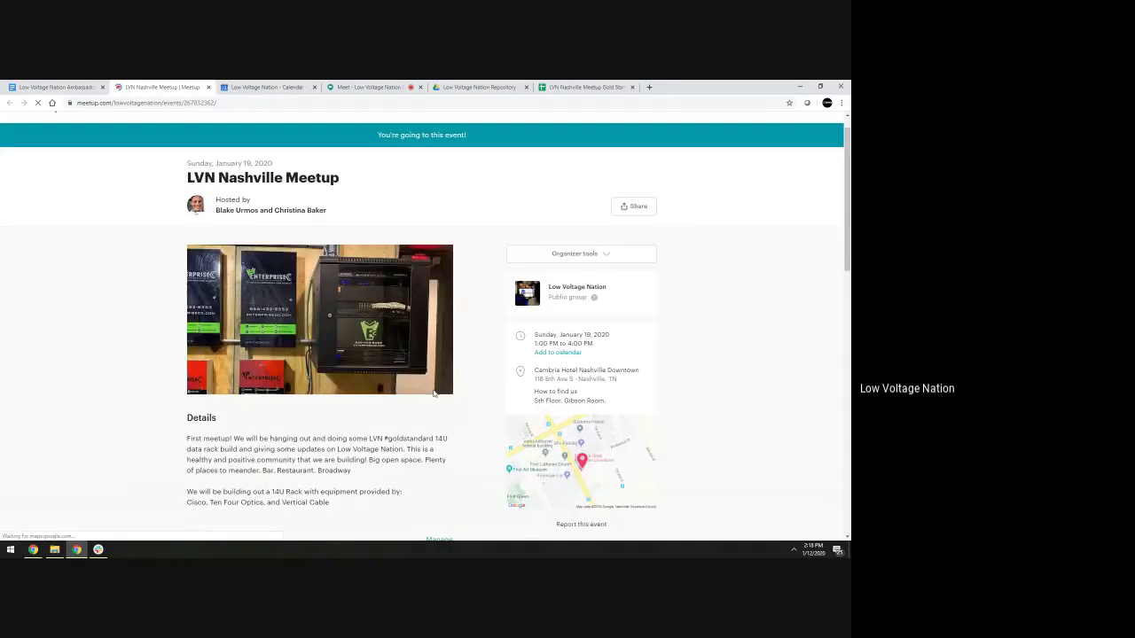
{"action": "scroll", "coordinate": [433, 393], "scroll_direction": "down", "scroll_amount": 3}
{"action": "scroll", "coordinate": [478, 378], "scroll_direction": "down", "scroll_amount": 2}
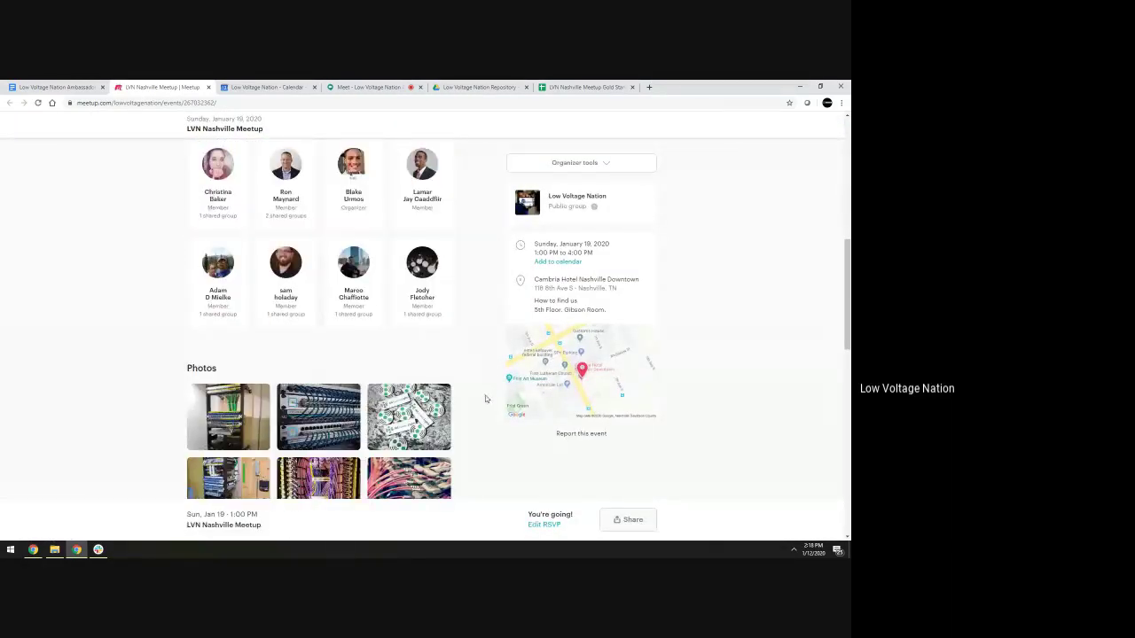
{"action": "scroll", "coordinate": [486, 399], "scroll_direction": "up", "scroll_amount": 1}
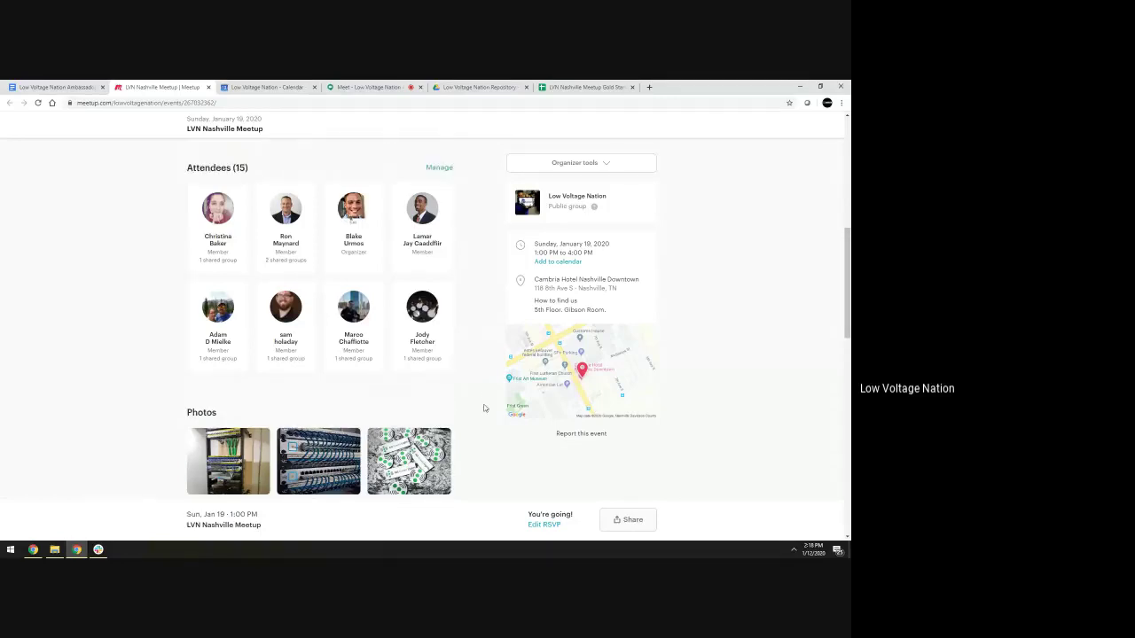
{"action": "scroll", "coordinate": [486, 403], "scroll_direction": "up", "scroll_amount": 2}
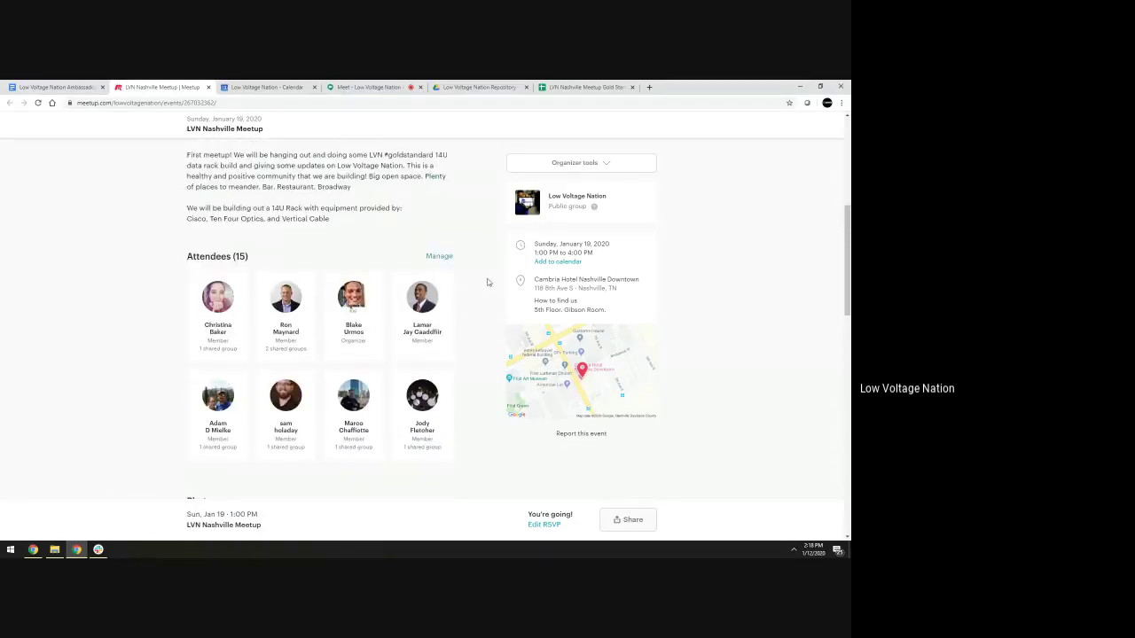
{"action": "left_click", "coordinate": [36, 83]}
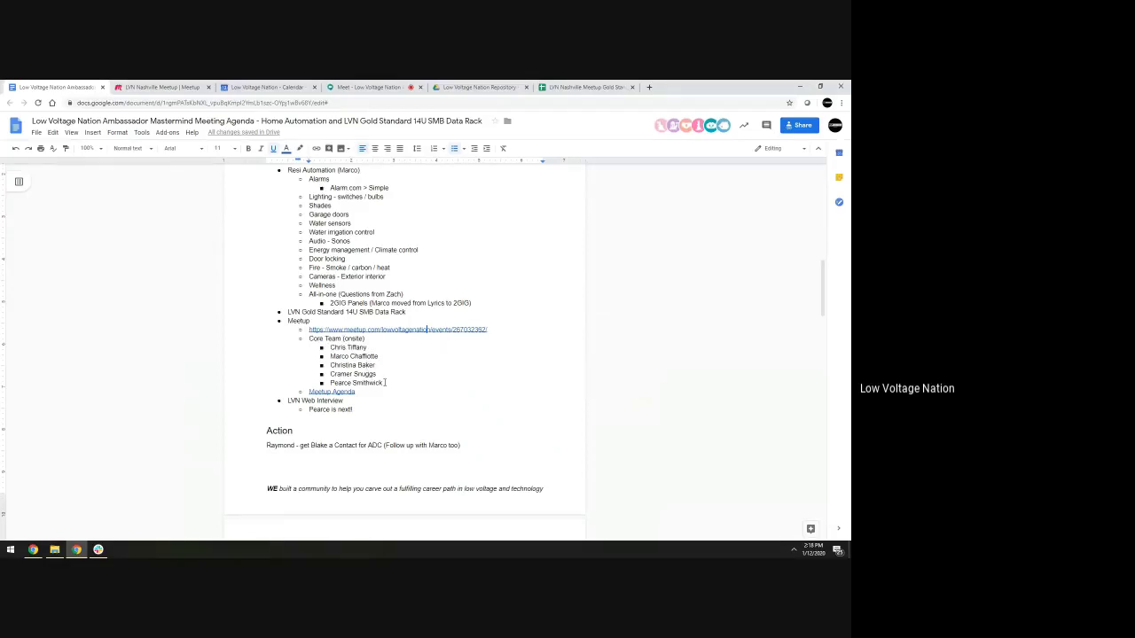
Open the linked Nashville Meetup Agenda and highlight the Ambassador Interviews and 12:00-1:00pm Setup room items
{"action": "left_click", "coordinate": [341, 392]}
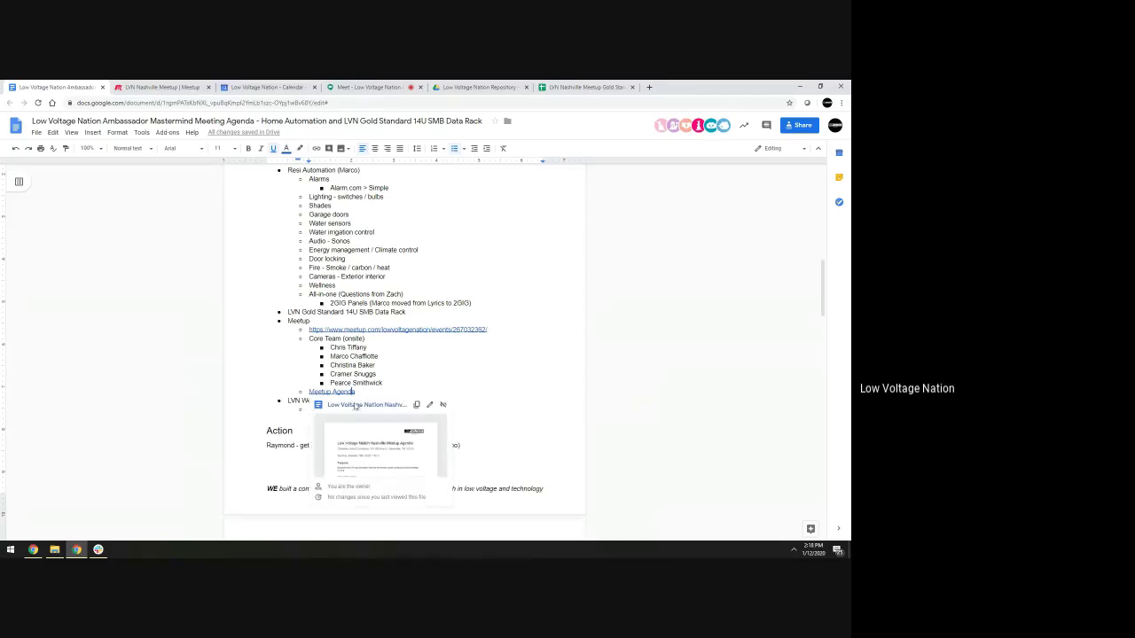
{"action": "left_click", "coordinate": [357, 407]}
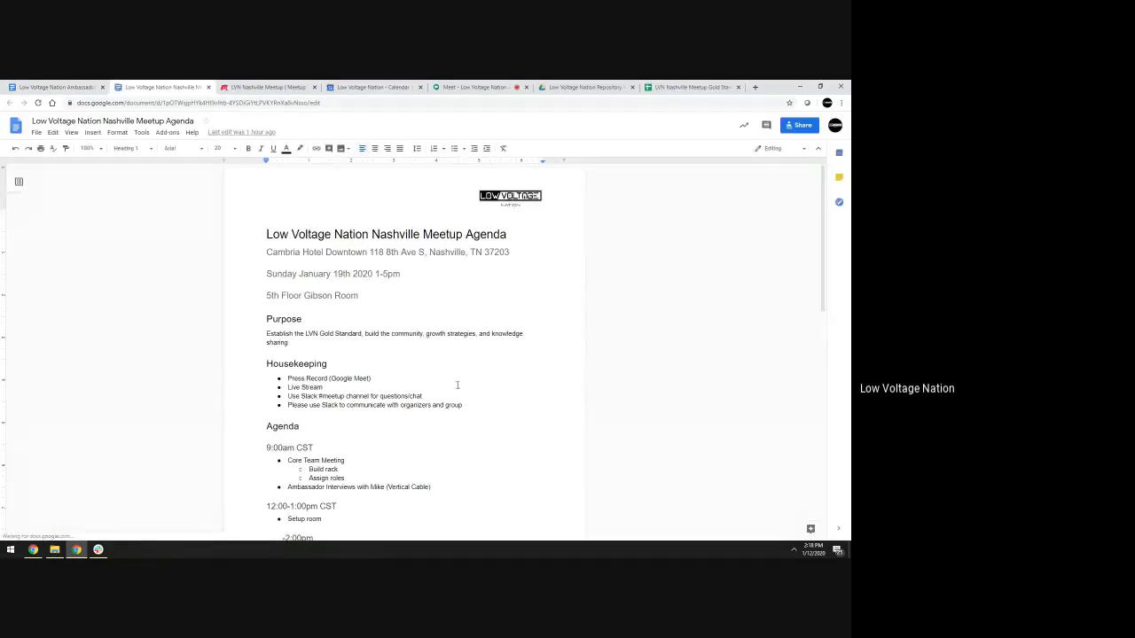
{"action": "scroll", "coordinate": [466, 370], "scroll_direction": "down", "scroll_amount": 2}
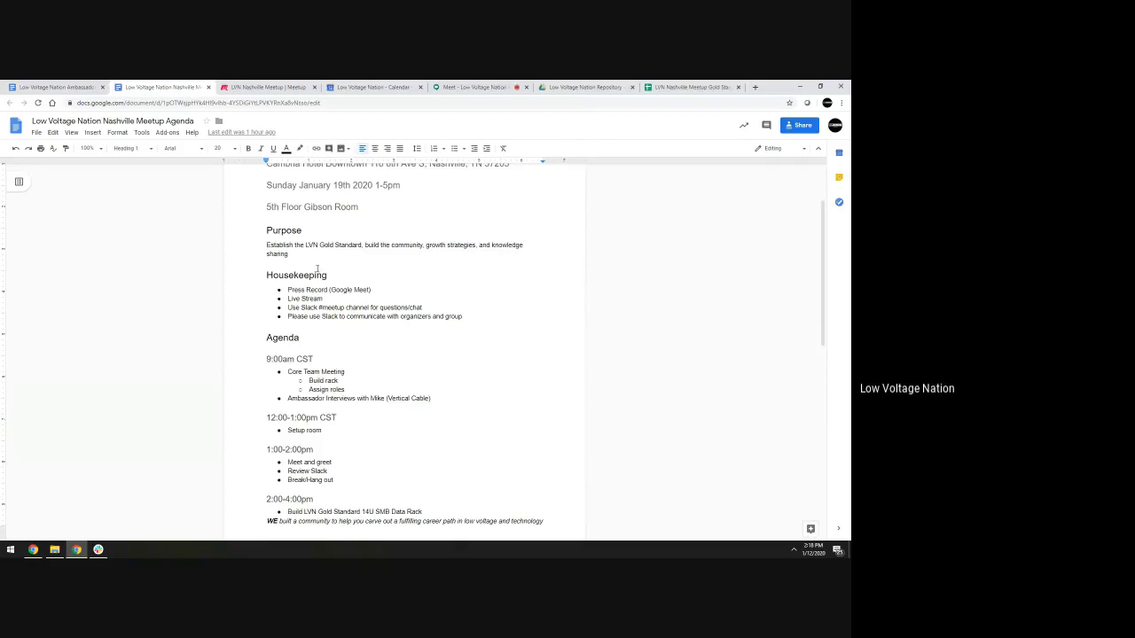
{"action": "triple_click", "coordinate": [445, 399]}
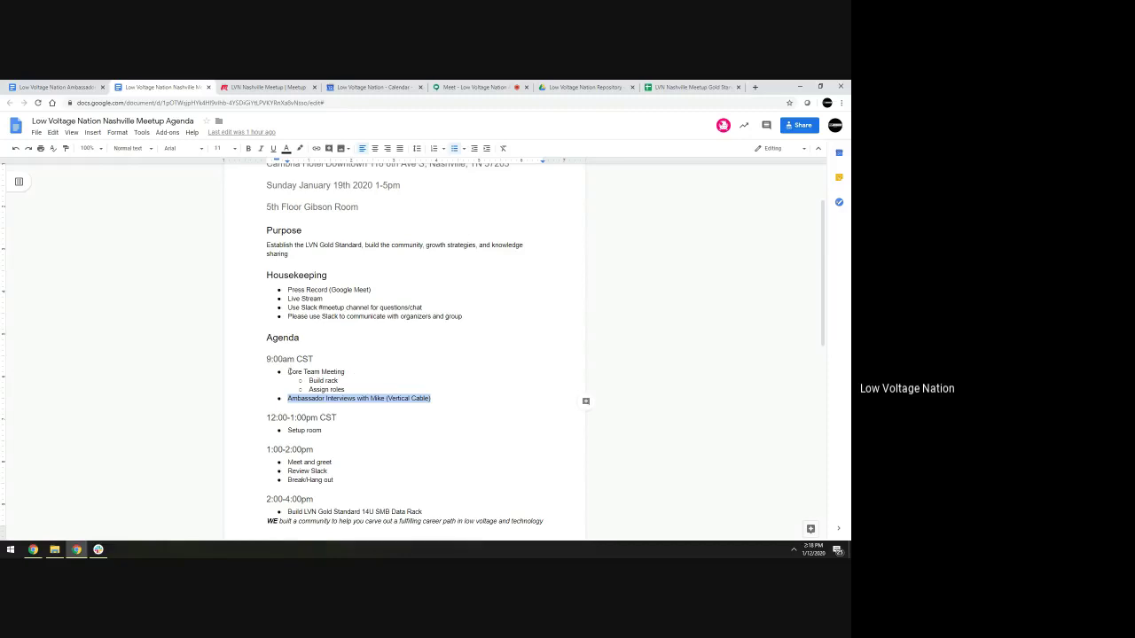
{"action": "scroll", "coordinate": [353, 369], "scroll_direction": "down", "scroll_amount": 1}
{"action": "left_click_drag", "start_coordinate": [342, 386], "coordinate": [289, 374]}
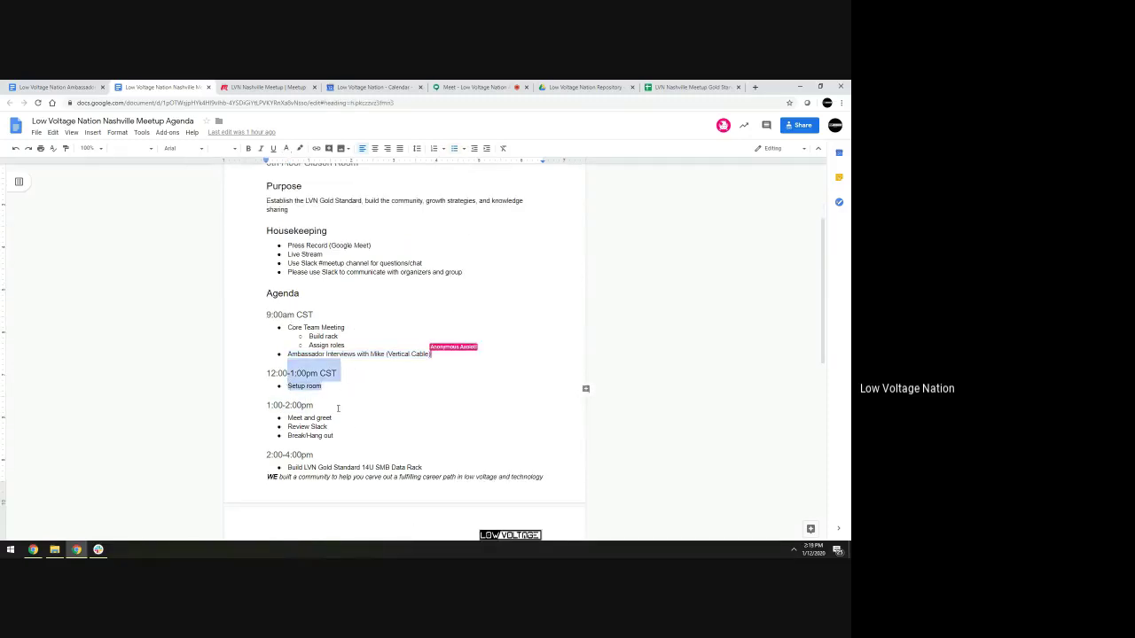
{"action": "scroll", "coordinate": [344, 393], "scroll_direction": "down", "scroll_amount": 1}
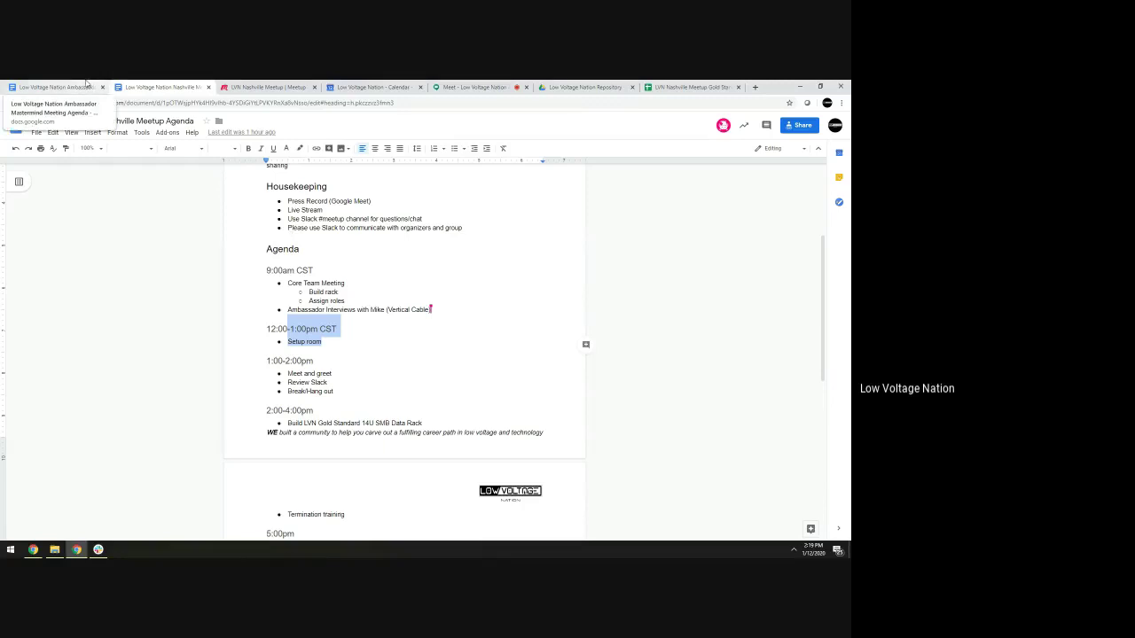
Return to the Mastermind agenda and open the linked Ambassador Goals spreadsheet from its Goal Review link
{"action": "left_click", "coordinate": [53, 87]}
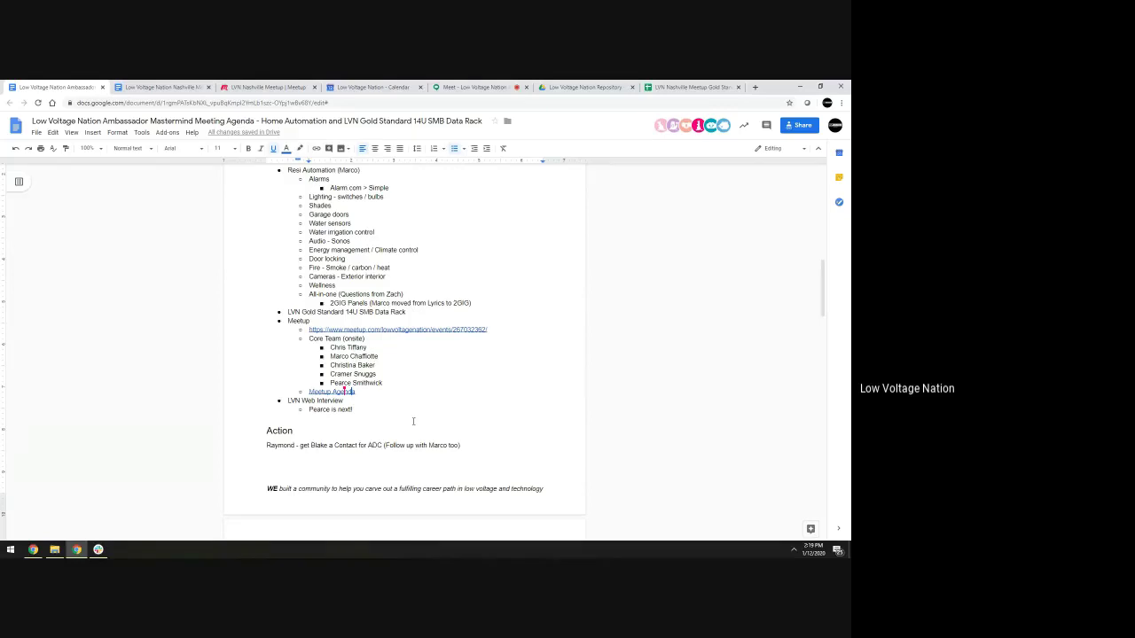
{"action": "scroll", "coordinate": [402, 413], "scroll_direction": "down", "scroll_amount": 3}
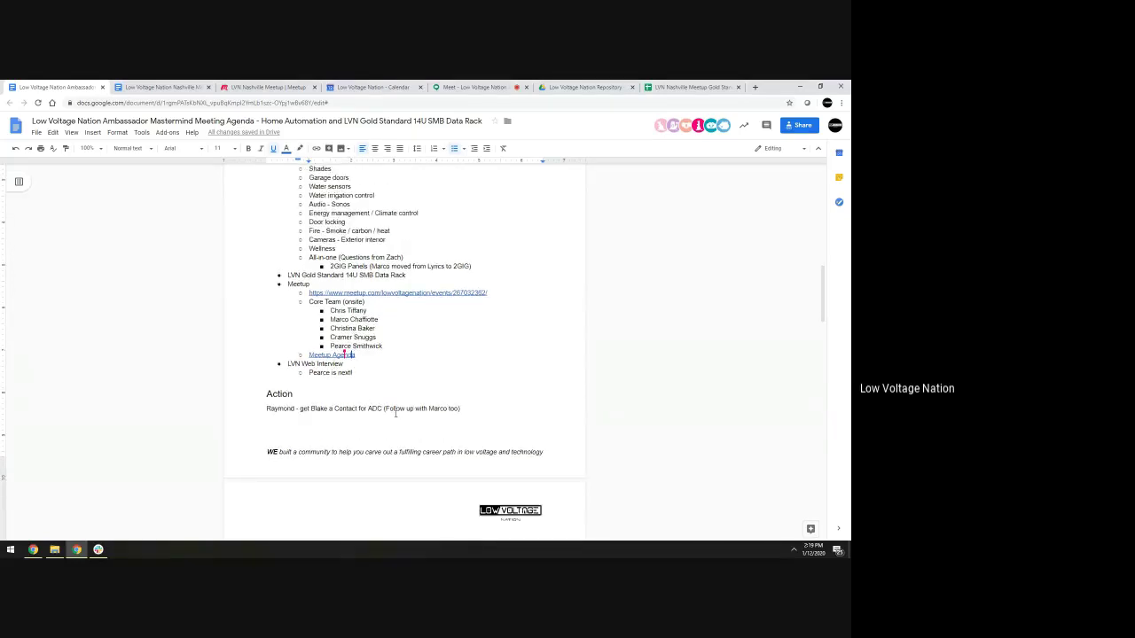
{"action": "left_click", "coordinate": [387, 421]}
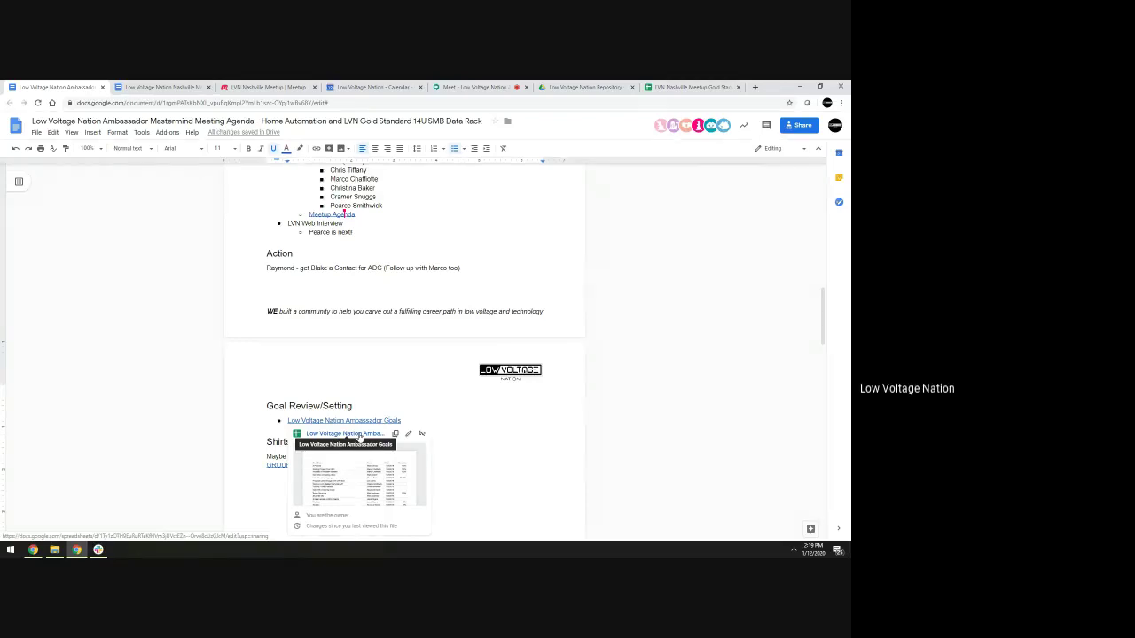
{"action": "left_click", "coordinate": [359, 434]}
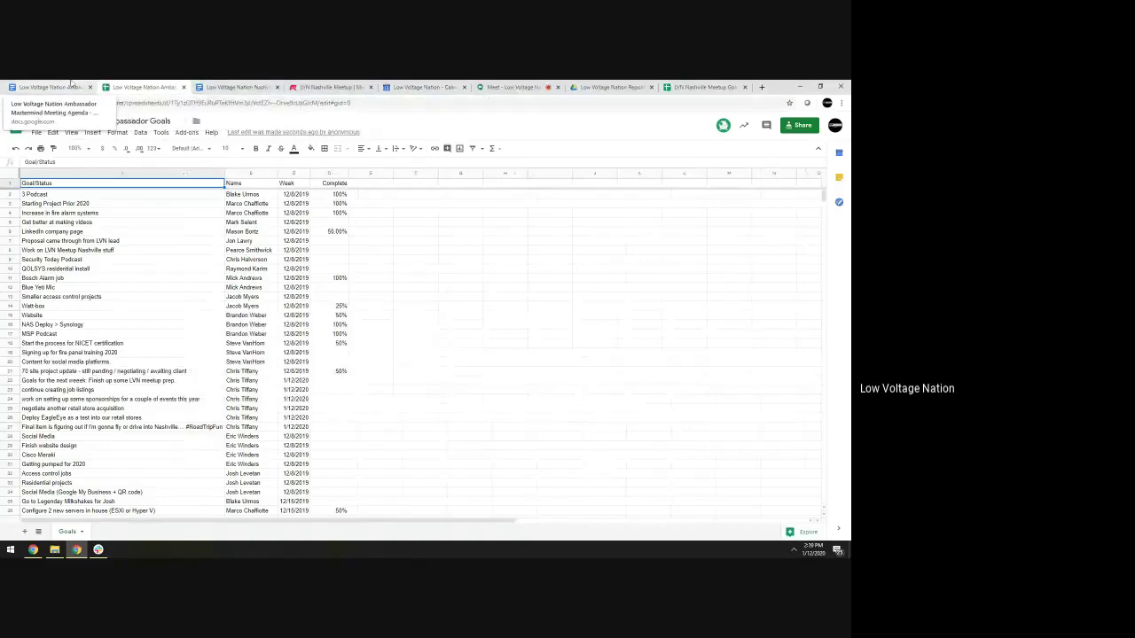
Put the video call in its own window, snap the spreadsheet left, and select columns A–D
{"action": "left_click_drag", "start_coordinate": [510, 87], "coordinate": [849, 383]}
{"action": "left_click", "coordinate": [144, 235]}
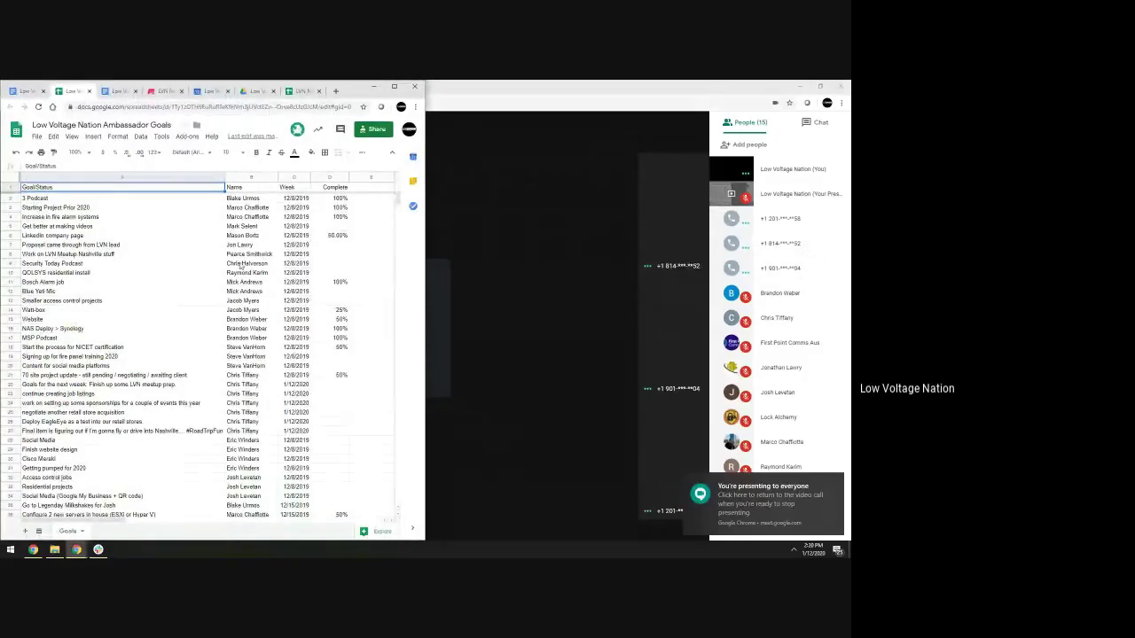
{"action": "left_click", "coordinate": [269, 178]}
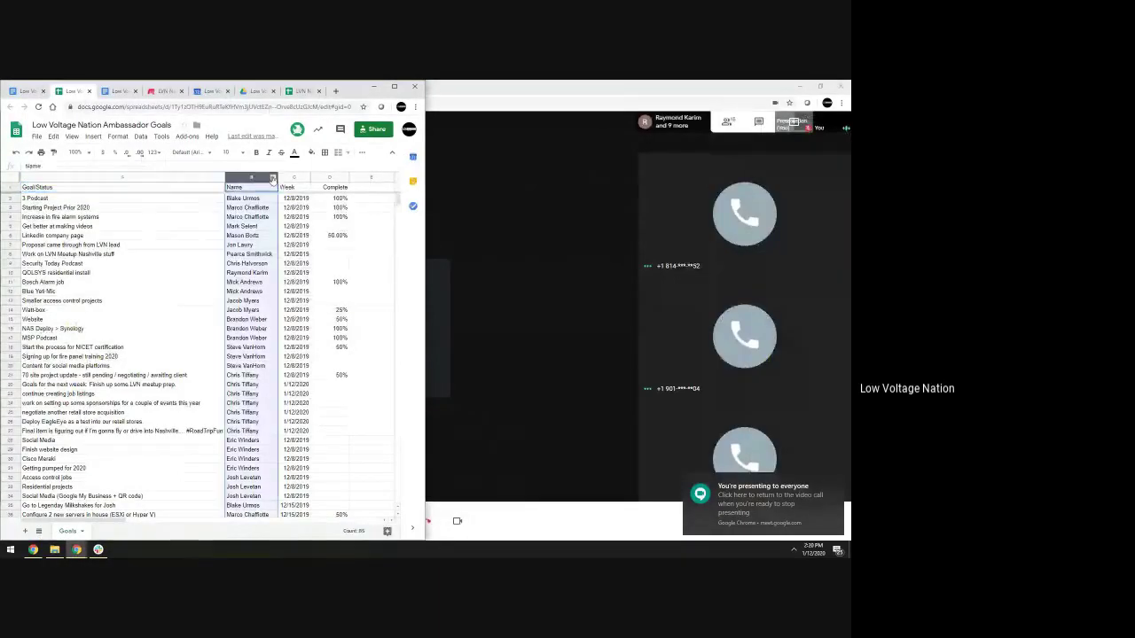
{"action": "left_click", "coordinate": [239, 188]}
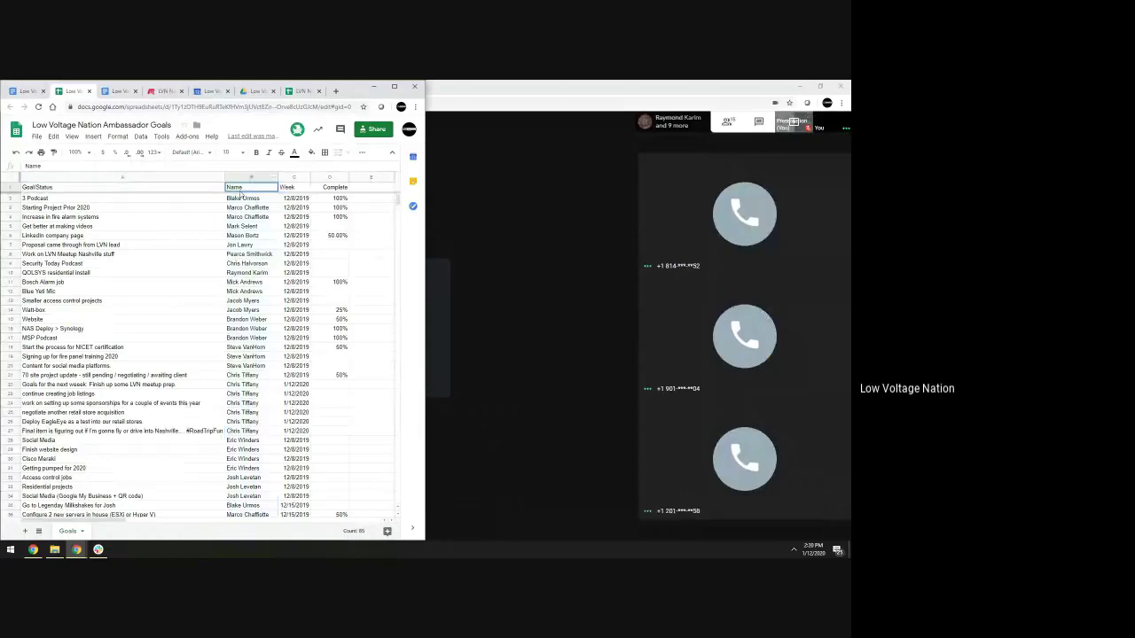
{"action": "left_click_drag", "start_coordinate": [123, 178], "coordinate": [328, 178]}
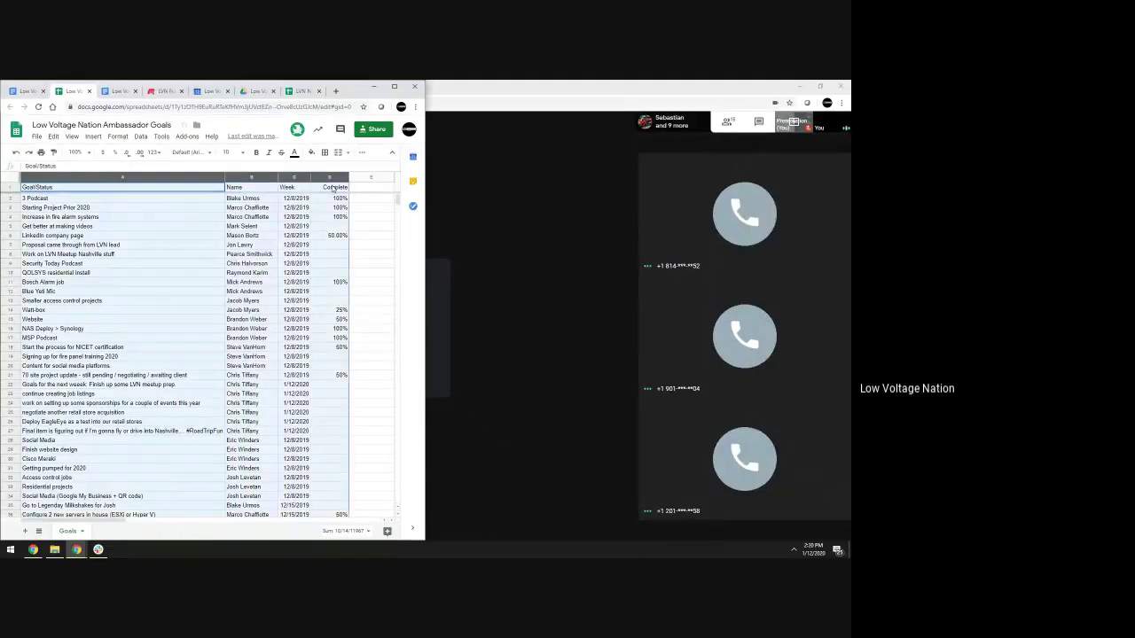
Maximize the spreadsheet window and dismiss the cell merging options
{"action": "left_click", "coordinate": [395, 157]}
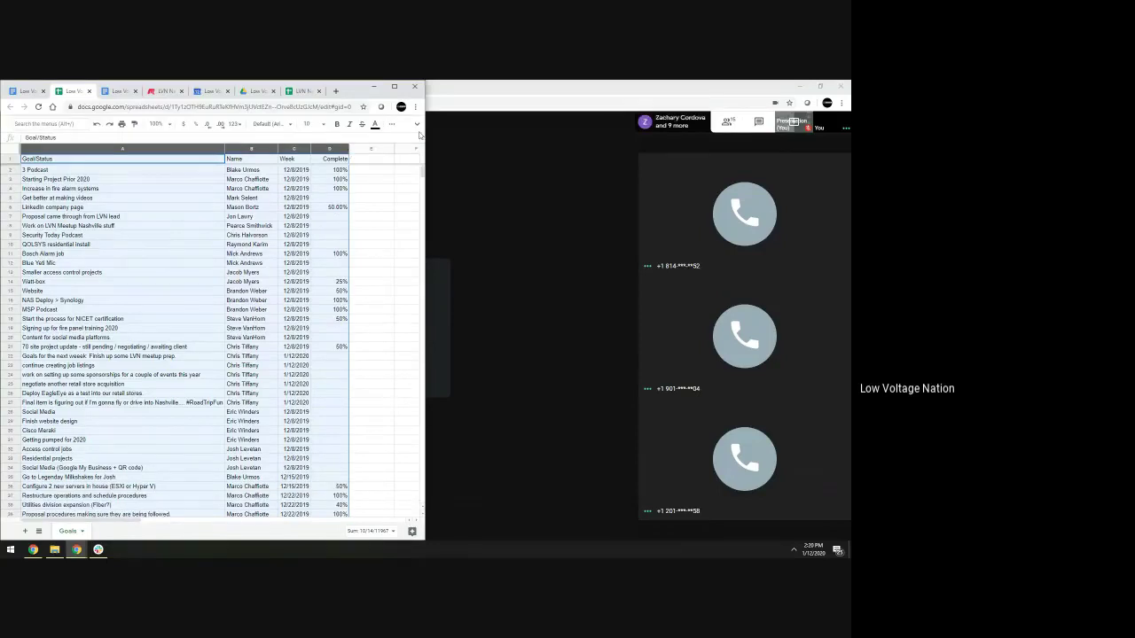
{"action": "left_click", "coordinate": [392, 121]}
{"action": "left_click", "coordinate": [346, 153]}
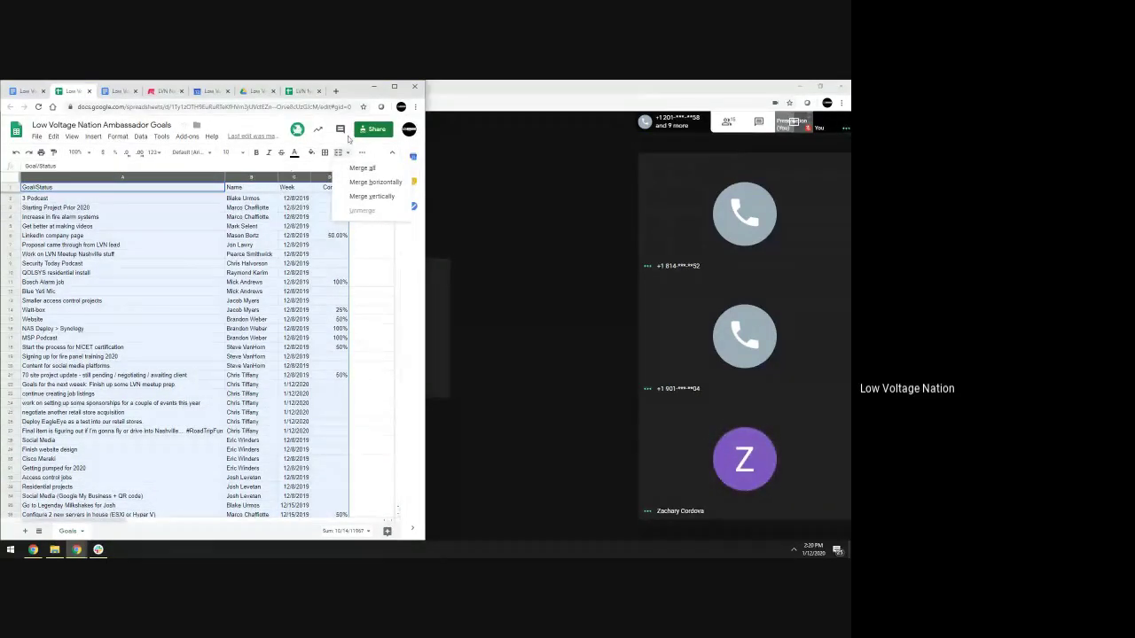
{"action": "left_click", "coordinate": [401, 86]}
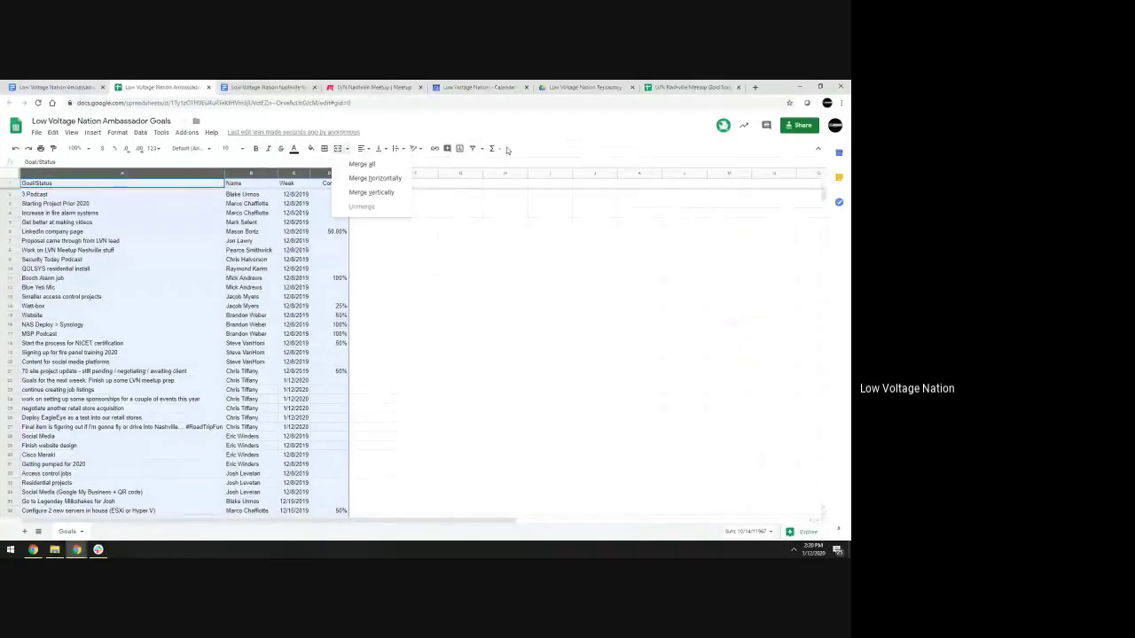
{"action": "left_click", "coordinate": [499, 150]}
Apply the saved Filter by Name view, narrowing the Name column to a single ambassador
{"action": "left_click", "coordinate": [481, 149]}
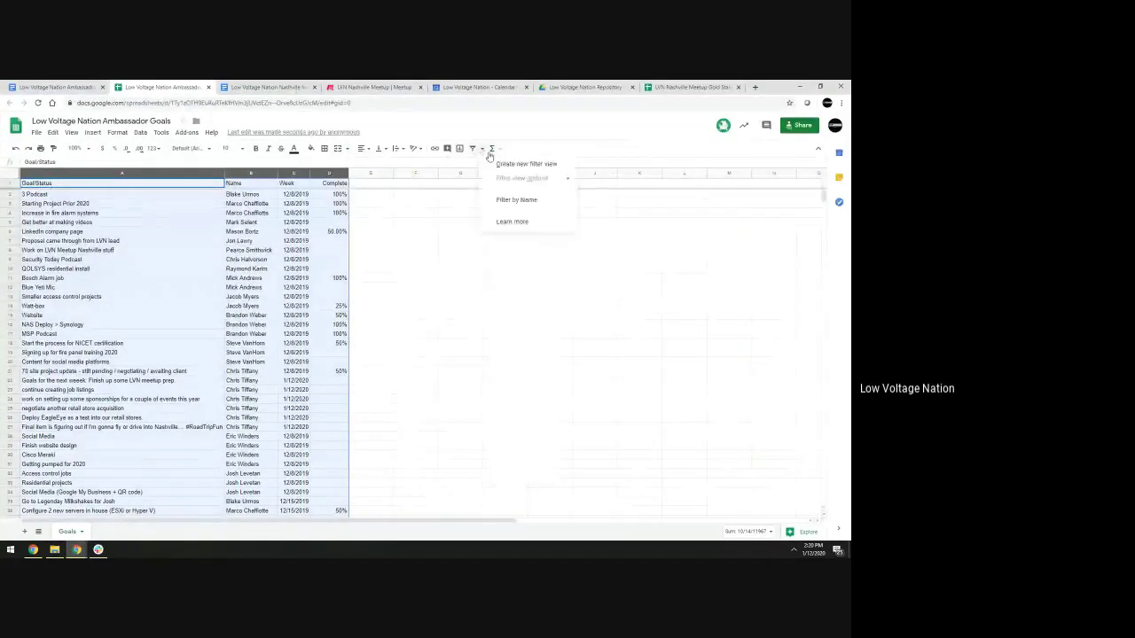
{"action": "left_click", "coordinate": [537, 202]}
{"action": "left_click", "coordinate": [273, 201]}
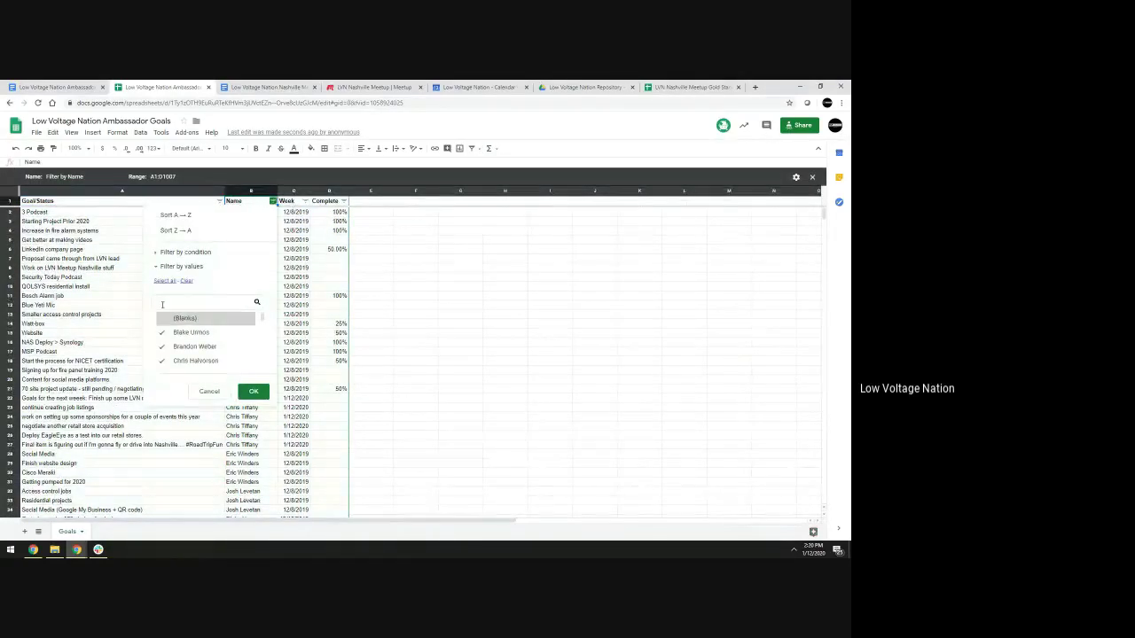
{"action": "left_click", "coordinate": [187, 281]}
{"action": "left_click", "coordinate": [168, 349]}
{"action": "left_click", "coordinate": [254, 391]}
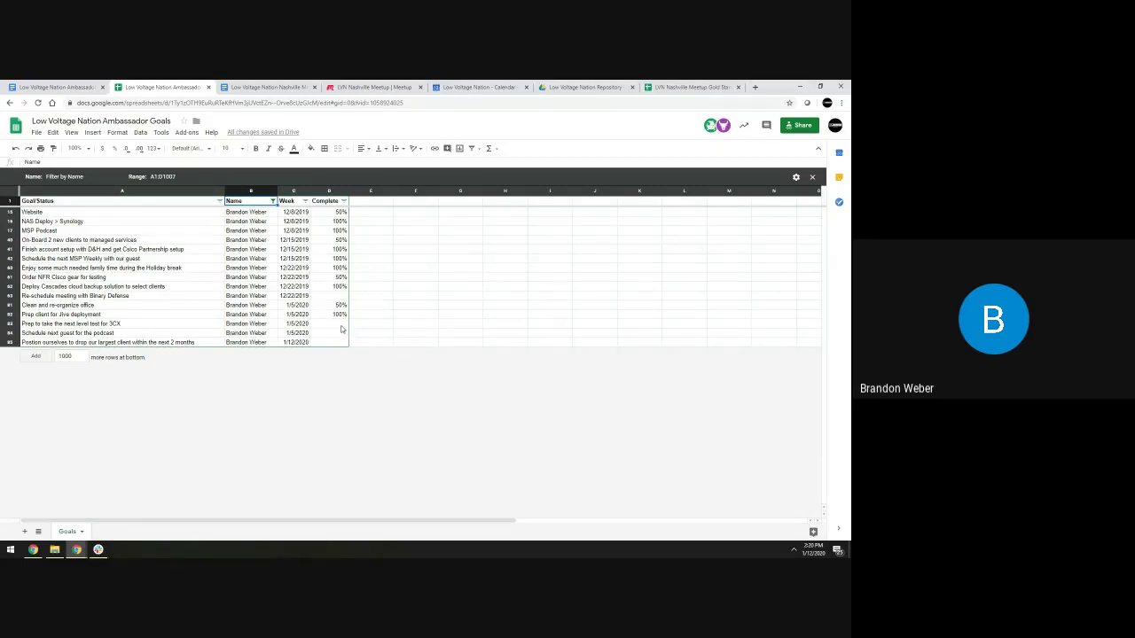
Add (Blanks) to the Name filter so empty rows follow the ambassador's goals
{"action": "left_click", "coordinate": [272, 201]}
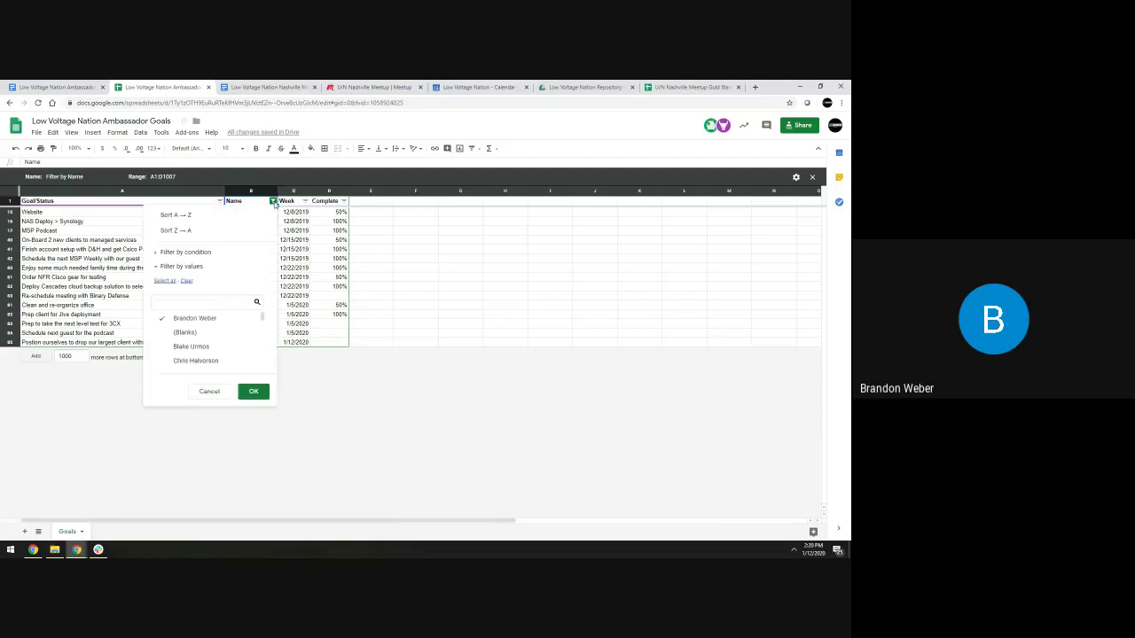
{"action": "left_click", "coordinate": [165, 331]}
{"action": "left_click", "coordinate": [254, 391]}
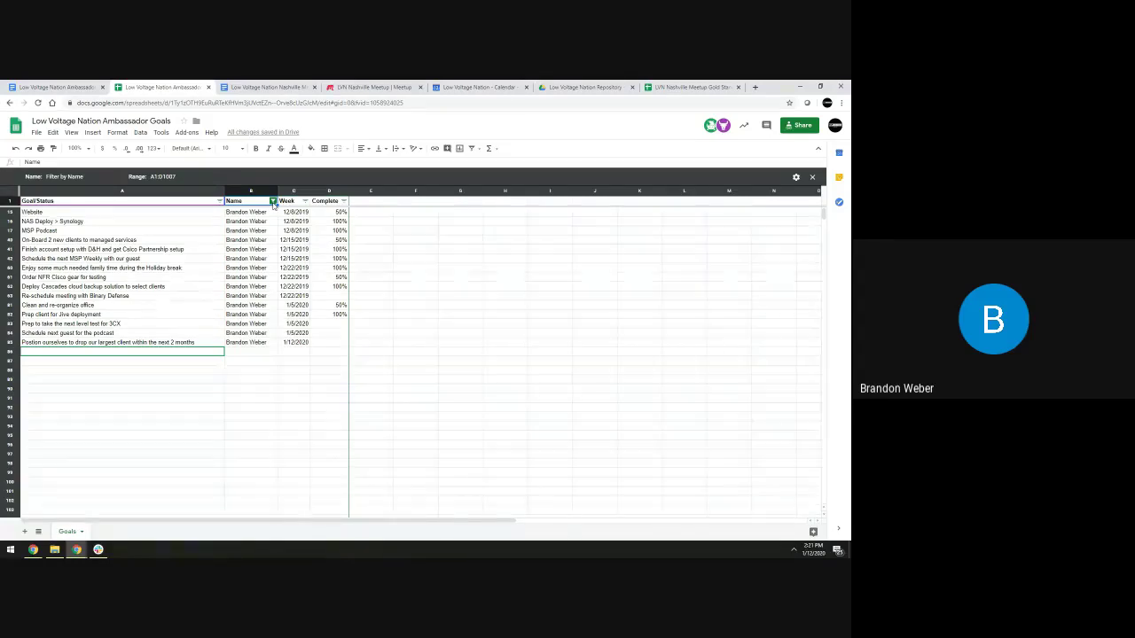
{"action": "left_click", "coordinate": [272, 201]}
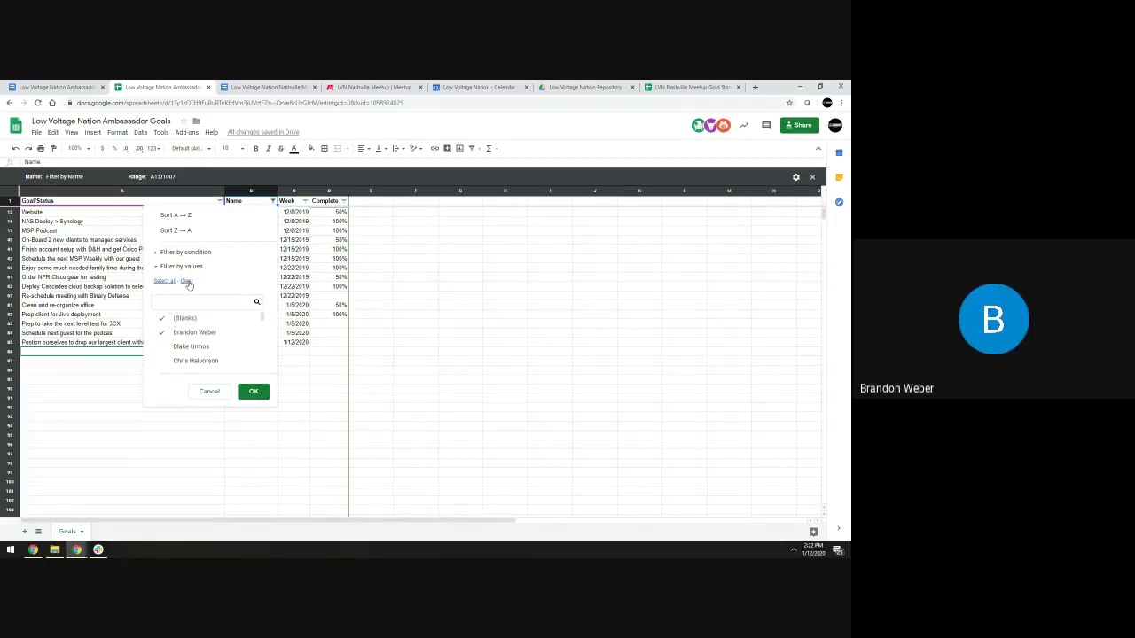
Switch the Name filter to show only the next ambassador's goals
{"action": "left_click", "coordinate": [186, 281]}
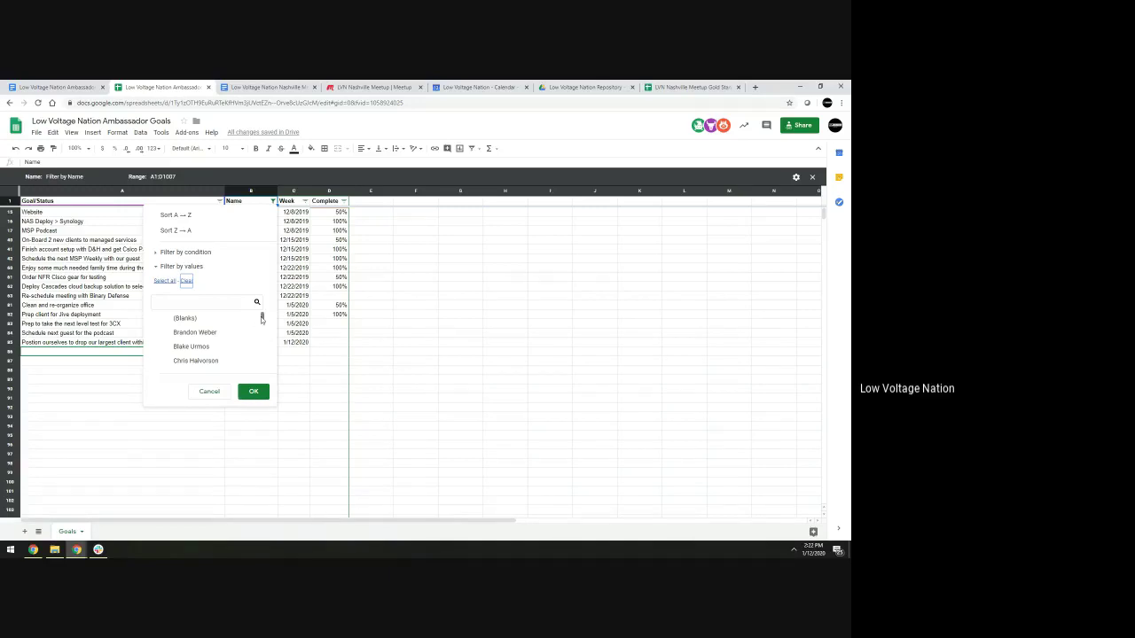
{"action": "left_click_drag", "start_coordinate": [261, 319], "coordinate": [262, 324]}
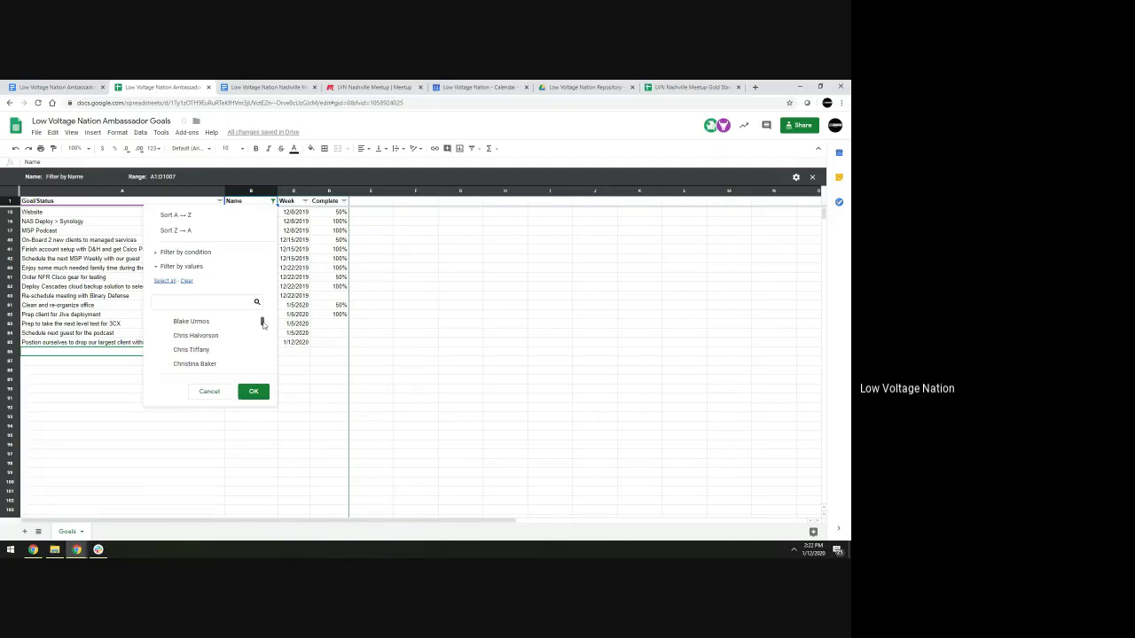
{"action": "left_click_drag", "start_coordinate": [263, 324], "coordinate": [261, 327]}
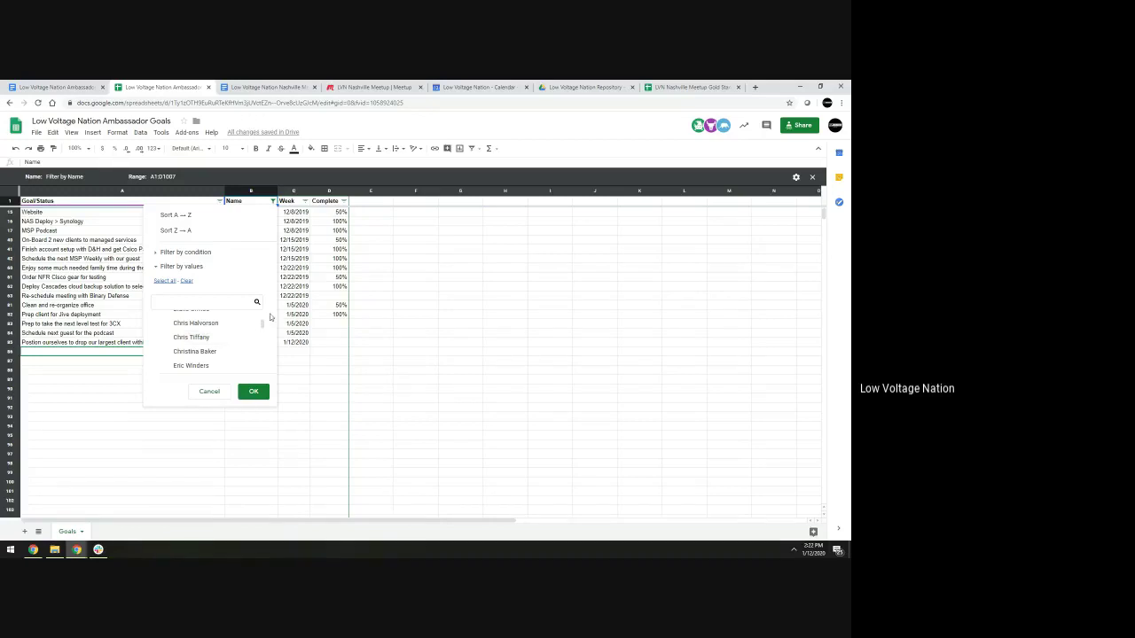
{"action": "left_click", "coordinate": [251, 337]}
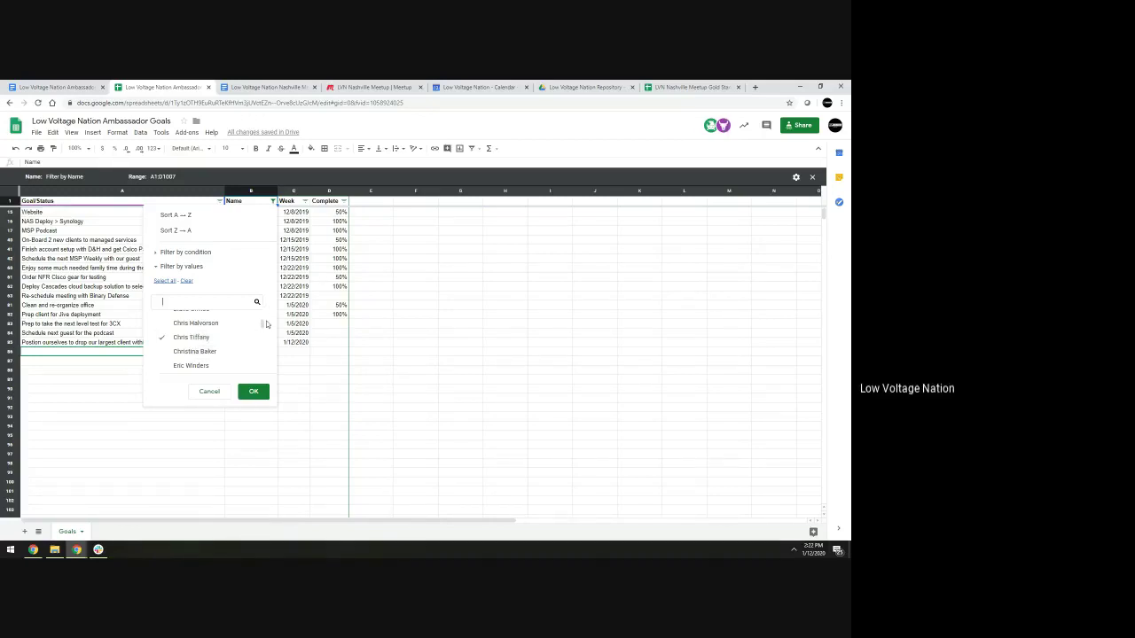
{"action": "scroll", "coordinate": [262, 321], "scroll_direction": "up", "scroll_amount": 2}
{"action": "scroll", "coordinate": [262, 321], "scroll_direction": "down", "scroll_amount": 2}
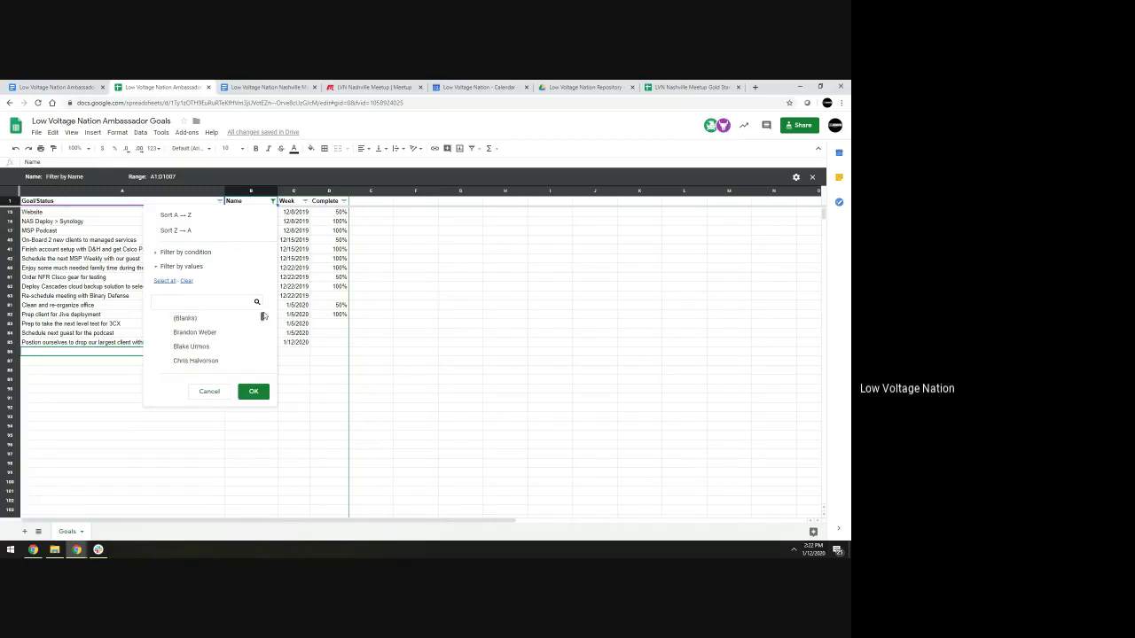
{"action": "left_click", "coordinate": [254, 393]}
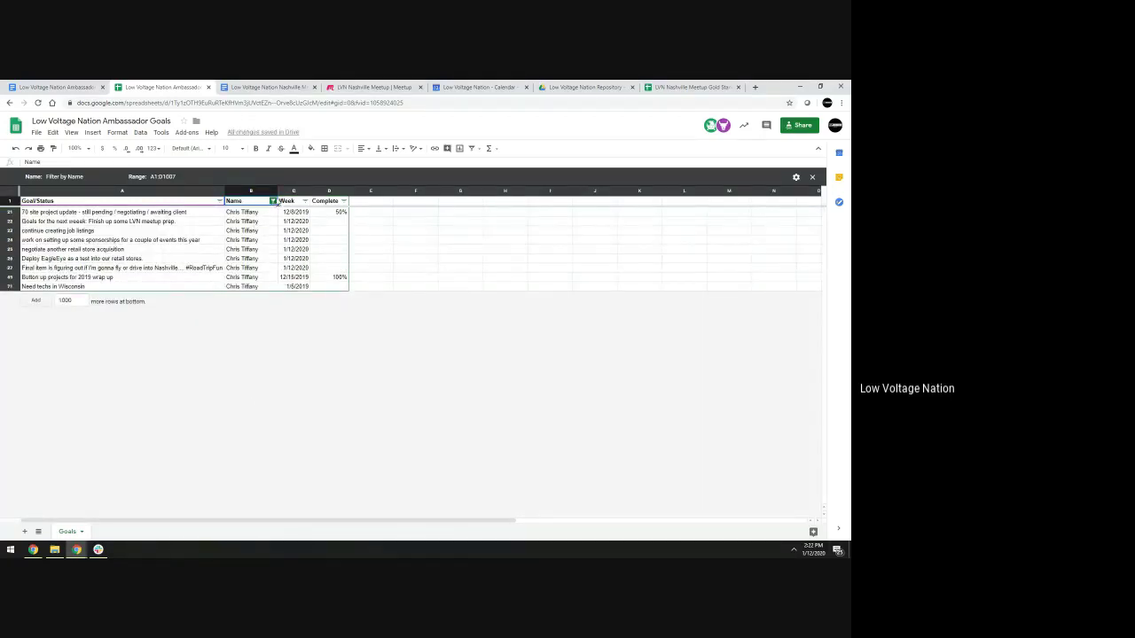
Include (Blanks) in the Name filter again so empty rows follow 'Need techs in Wisconsin'
{"action": "left_click", "coordinate": [273, 202]}
{"action": "left_click", "coordinate": [185, 333]}
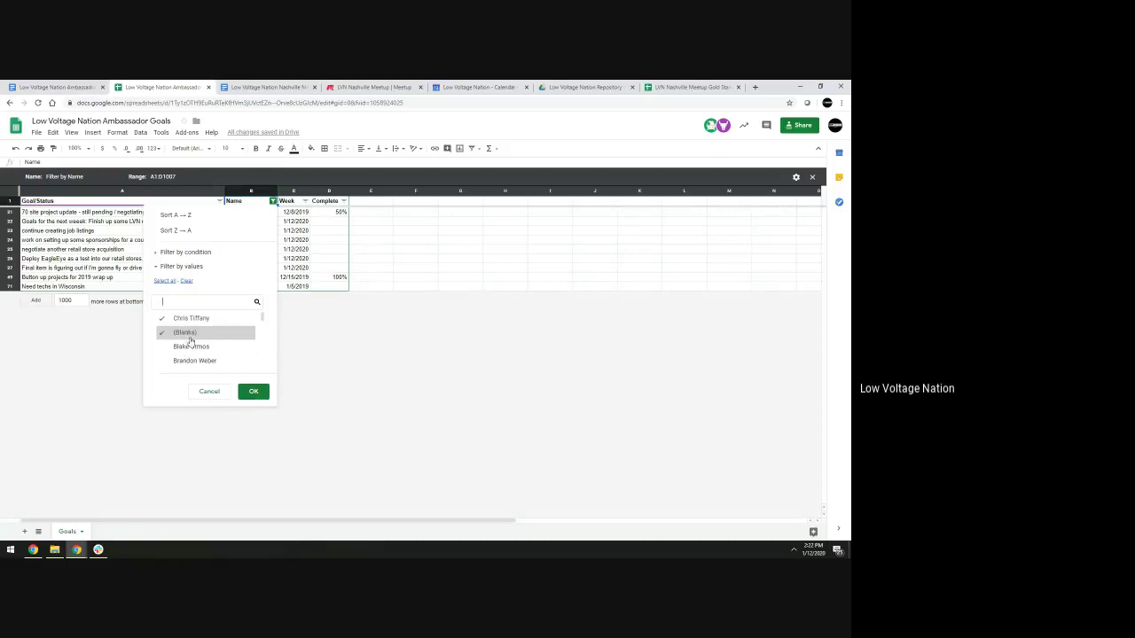
{"action": "left_click", "coordinate": [254, 391]}
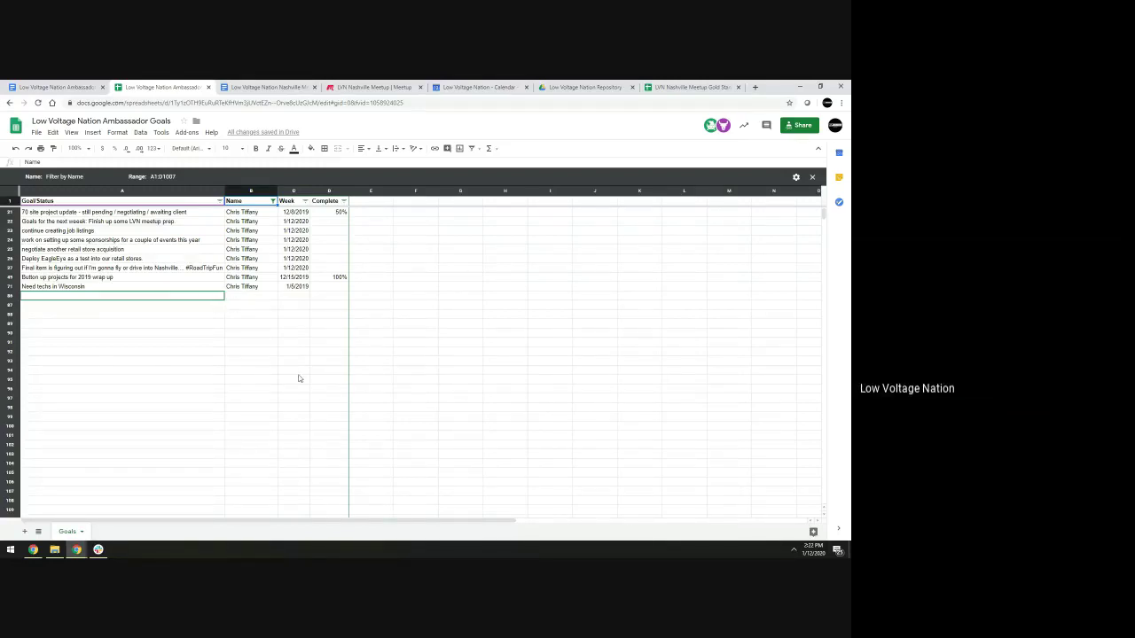
Enter 'LVN Meetup prep' with a person's name in parentheses in A86, plus the ambassador and 1/12/20
{"action": "left_click", "coordinate": [334, 287]}
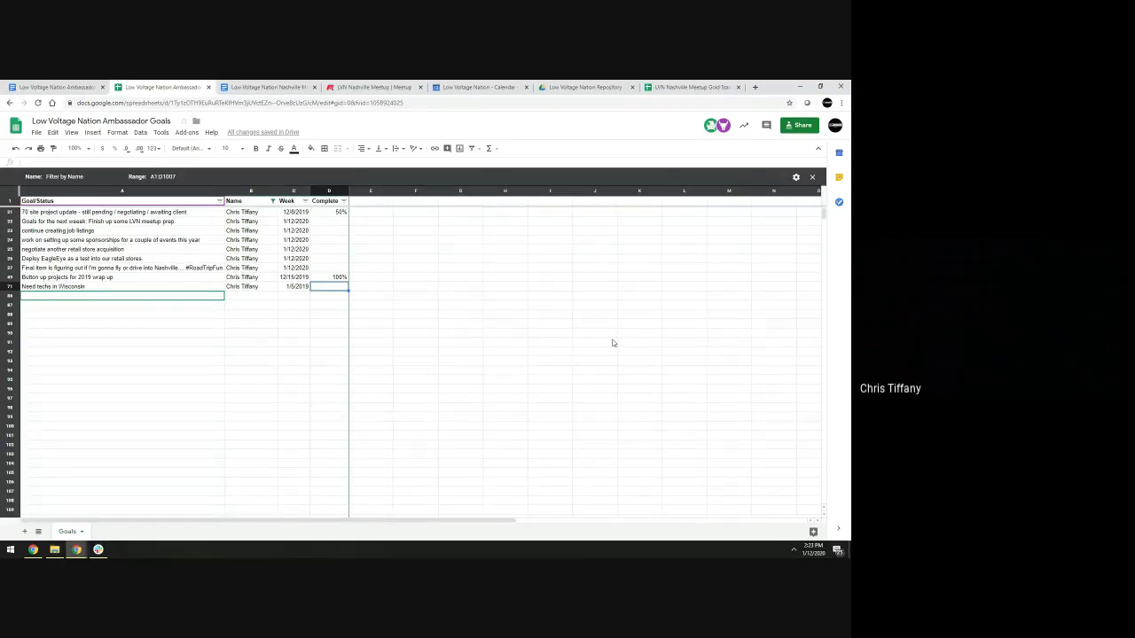
{"action": "type", "text": "L"}
{"action": "key", "text": "Escape"}
{"action": "left_click", "coordinate": [172, 298]}
{"action": "type", "text": "Low"}
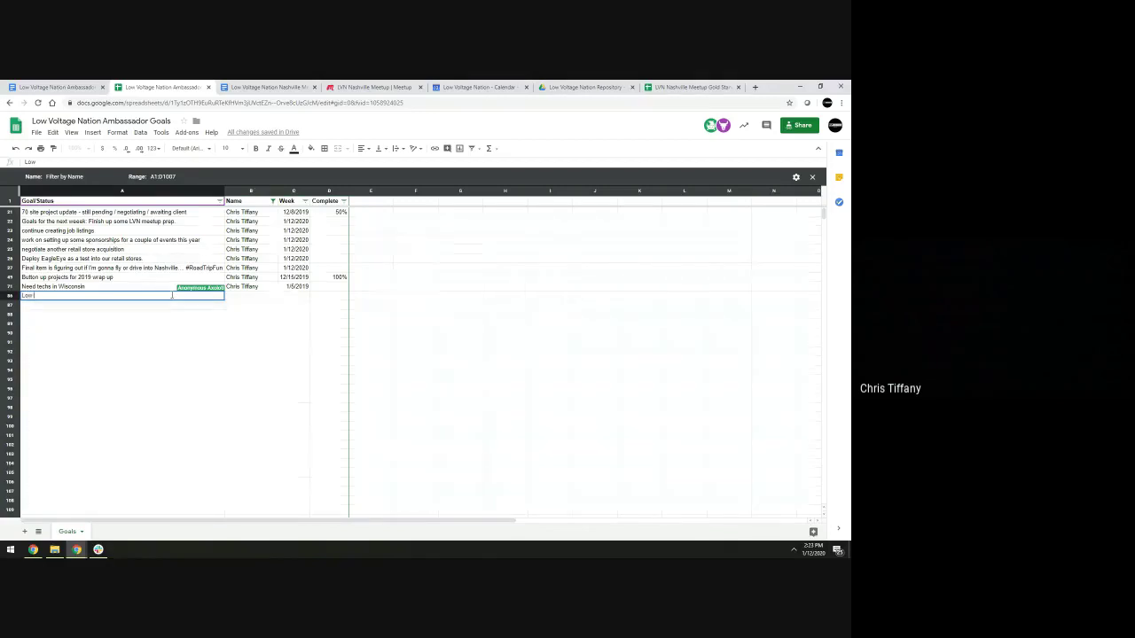
{"action": "key", "text": "BackSpace"}
{"action": "type", "text": "VN Meet"}
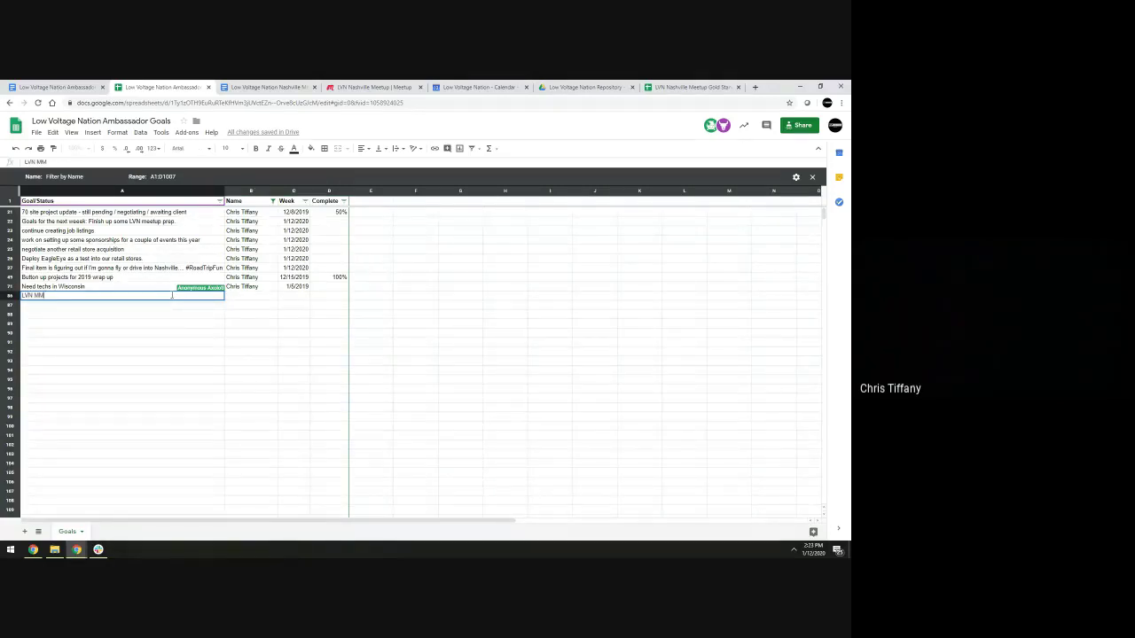
{"action": "type", "text": "up prep "}
{"action": "key", "text": "Tab"}
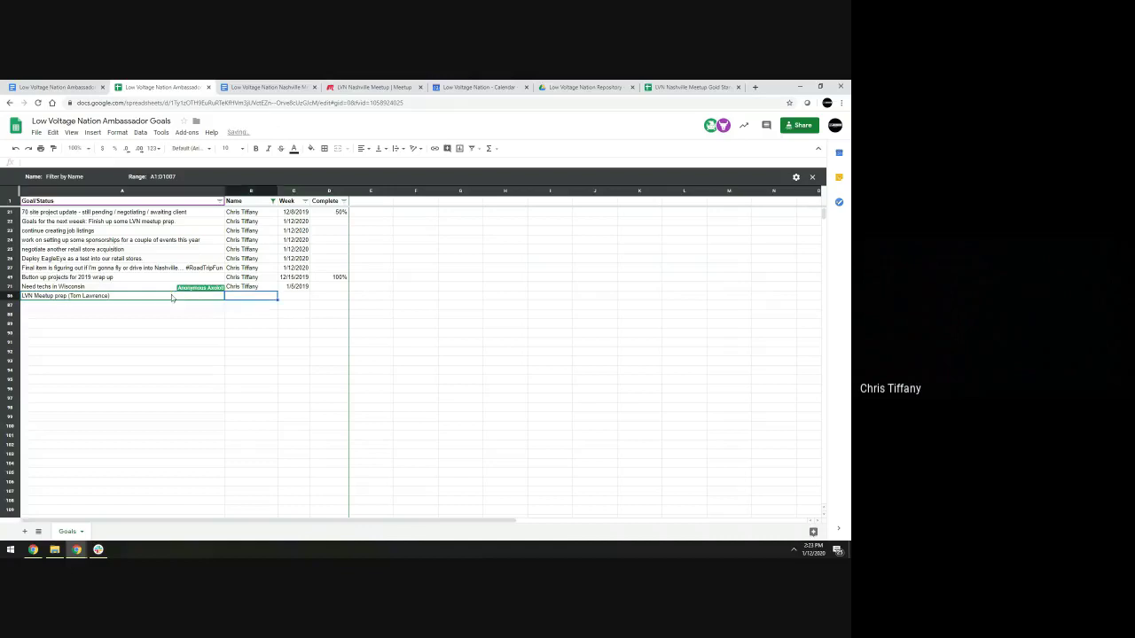
{"action": "type", "text": "Chris T"}
{"action": "key", "text": "Tab"}
{"action": "type", "text": "1/12/"}
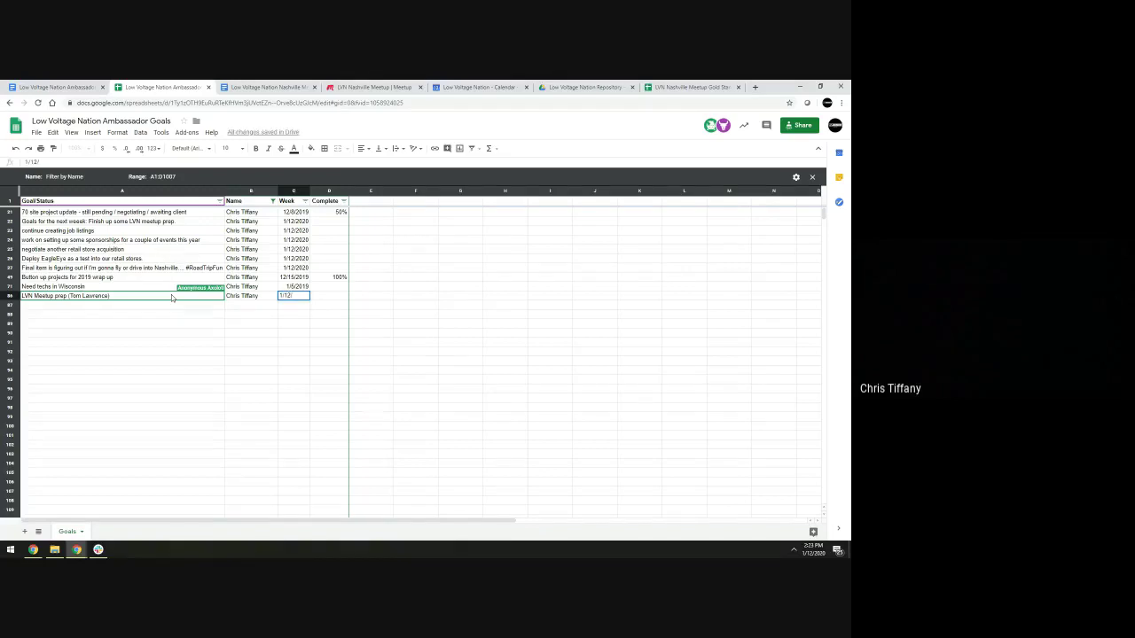
{"action": "type", "text": "20"}
Change row 71's week to 1/5/2020 and finalize the new goal's 2020 week date
{"action": "key", "text": "Up"}
{"action": "key", "text": "BackSpace"}
{"action": "key", "text": "BackSpace"}
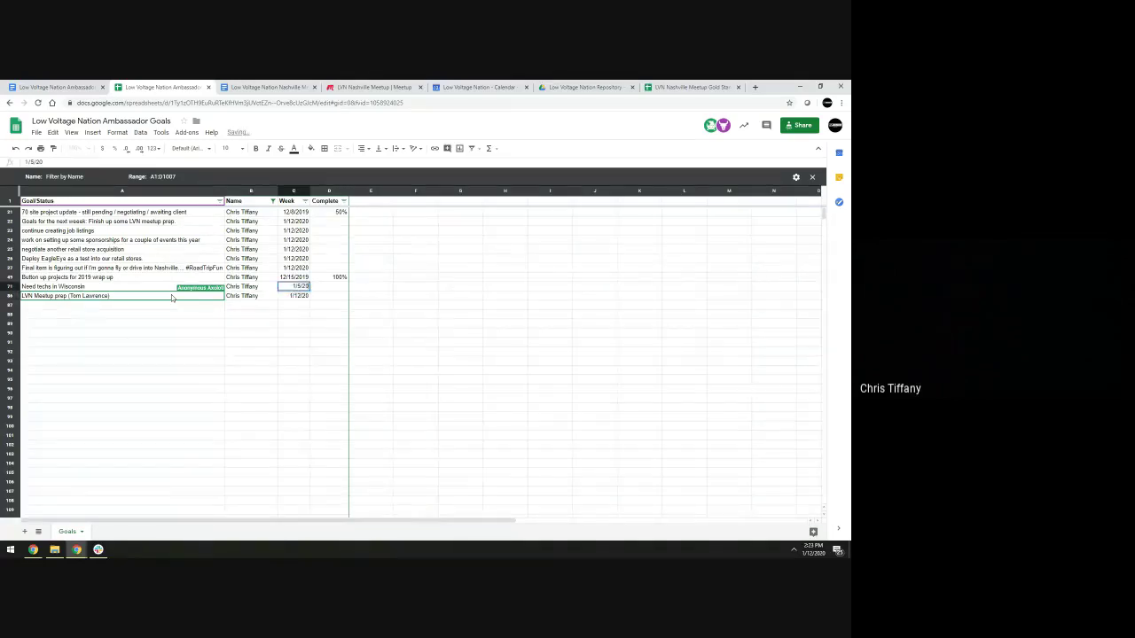
{"action": "key", "text": "Return"}
{"action": "key", "text": "Return"}
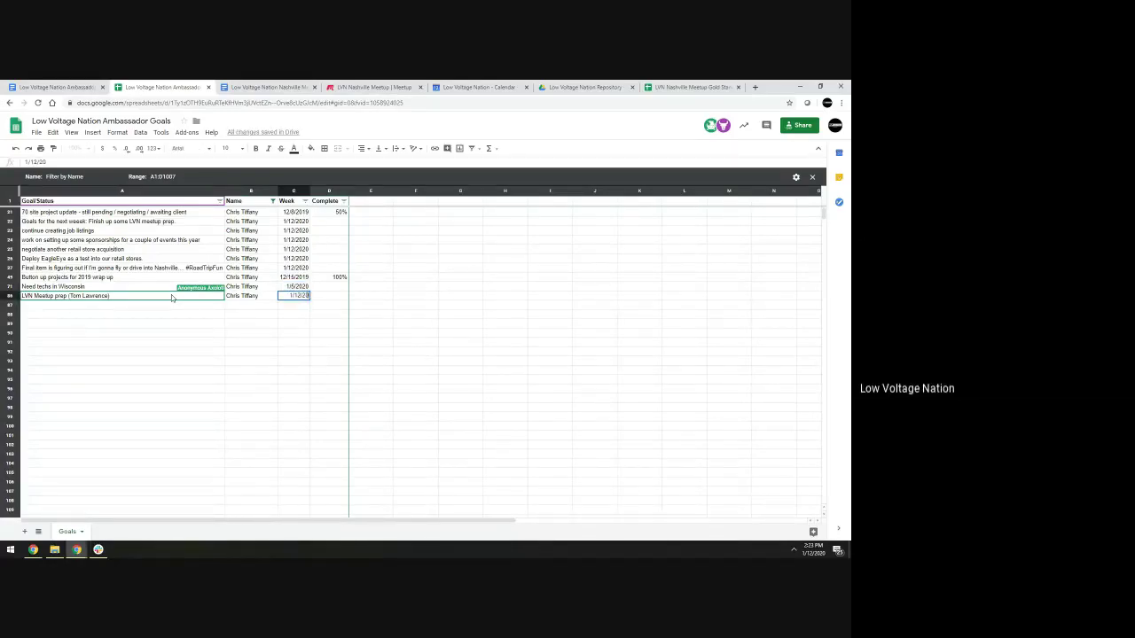
{"action": "type", "text": "20"}
{"action": "key", "text": "Return"}
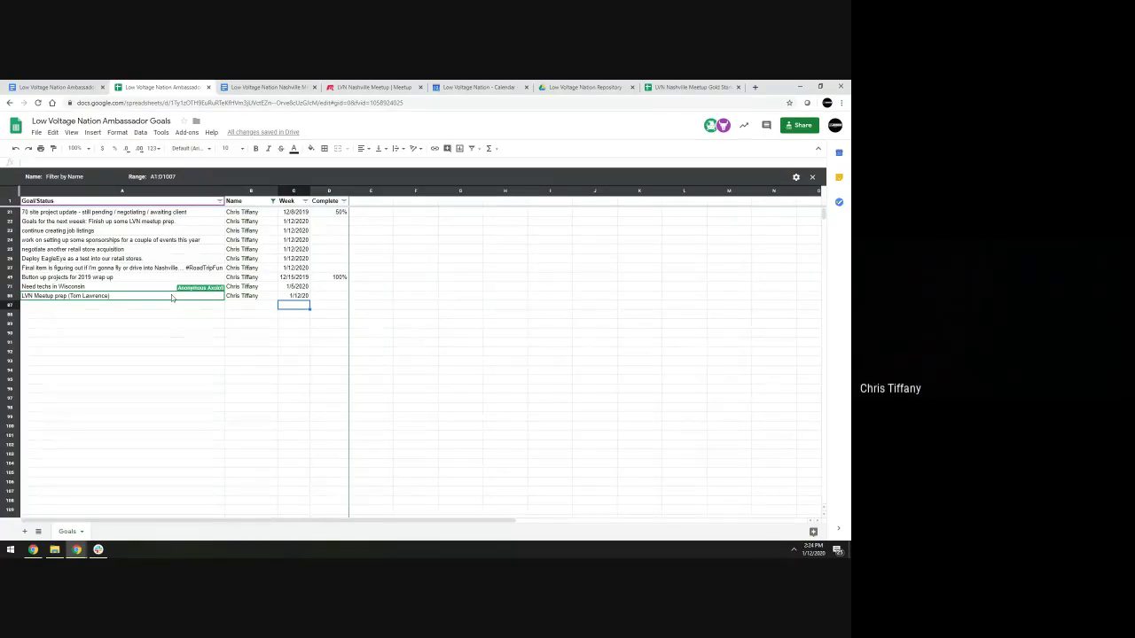
Review the LVN Meetup prep goal text and week date, leaving them unchanged
{"action": "key", "text": "Left"}
{"action": "key", "text": "Left"}
{"action": "double_click", "coordinate": [173, 297]}
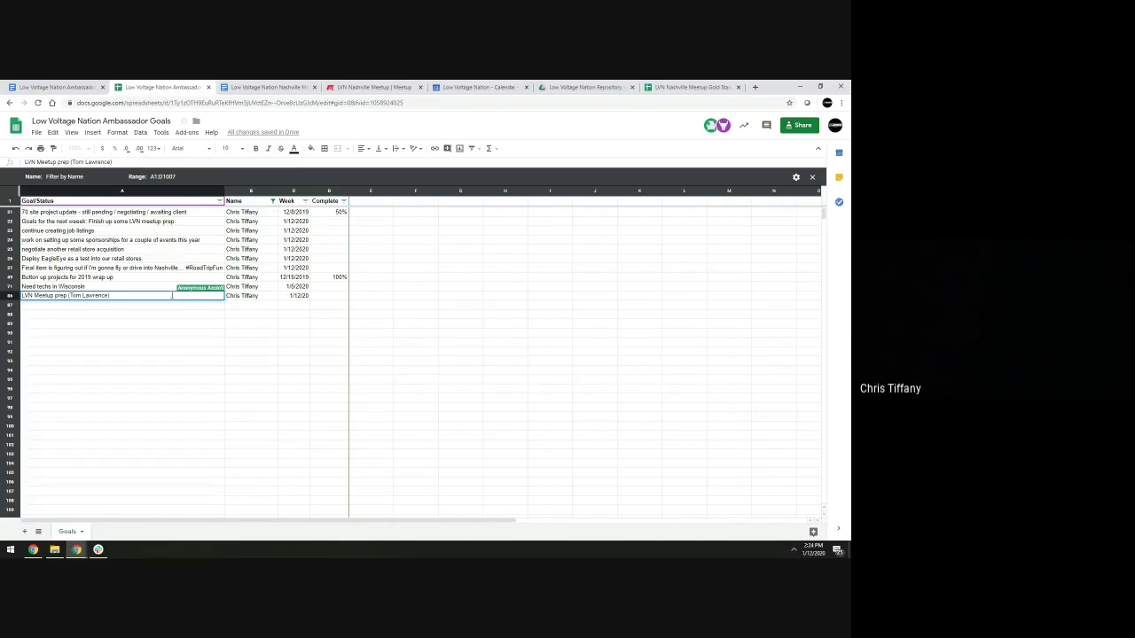
{"action": "key", "text": "Escape"}
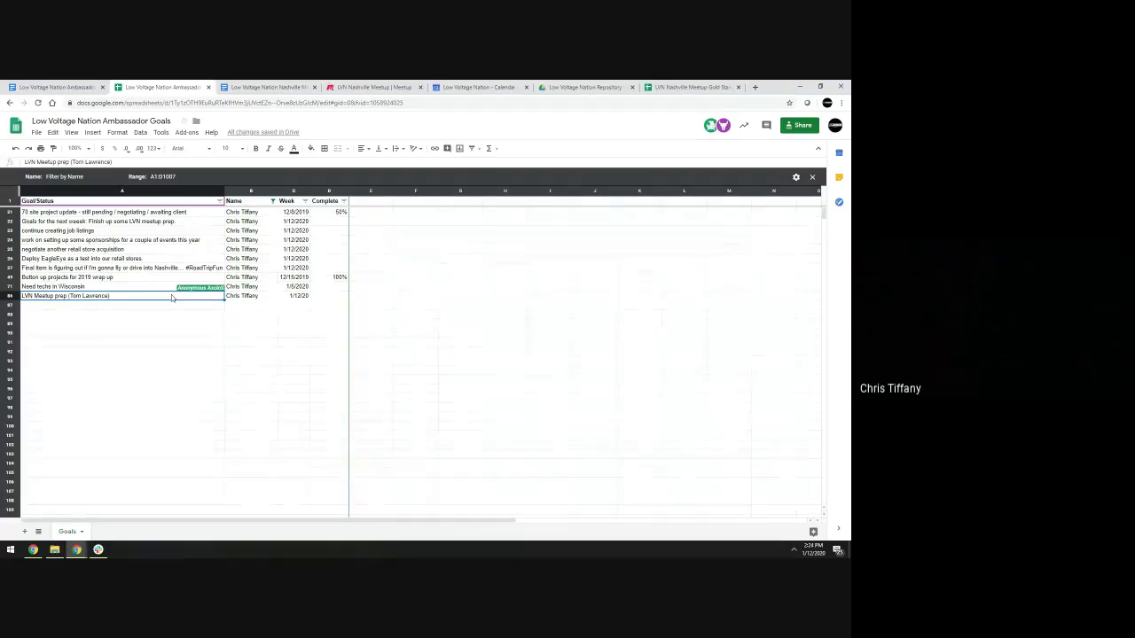
{"action": "key", "text": "Right"}
{"action": "key", "text": "Right"}
{"action": "key", "text": "Return"}
{"action": "key", "text": "Return"}
{"action": "key", "text": "Up"}
{"action": "key", "text": "Return"}
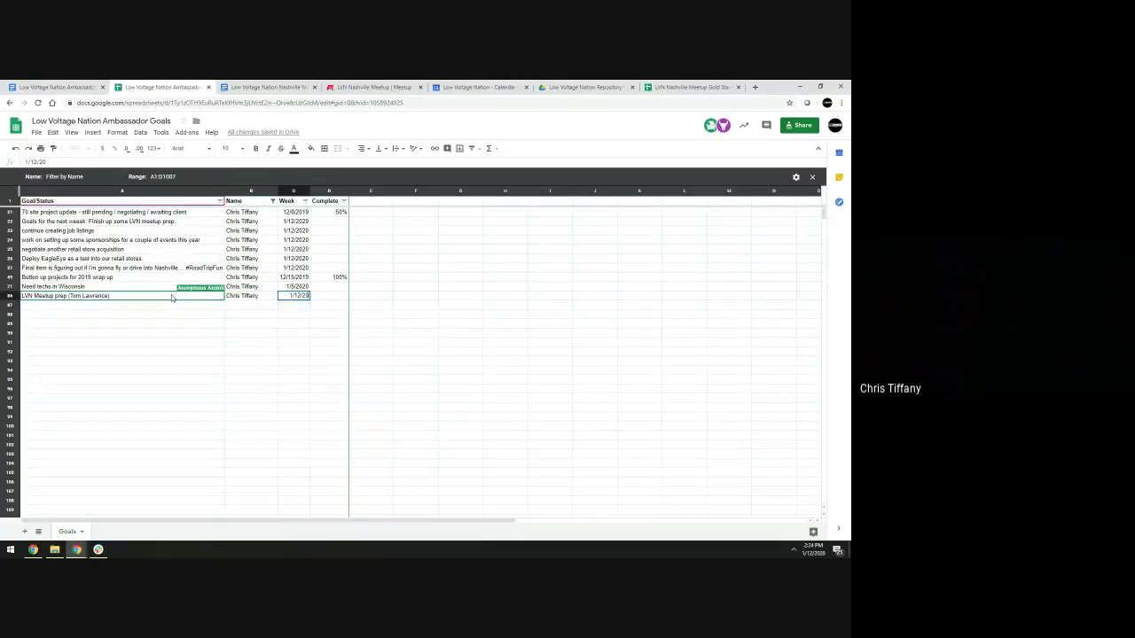
{"action": "left_click", "coordinate": [296, 192]}
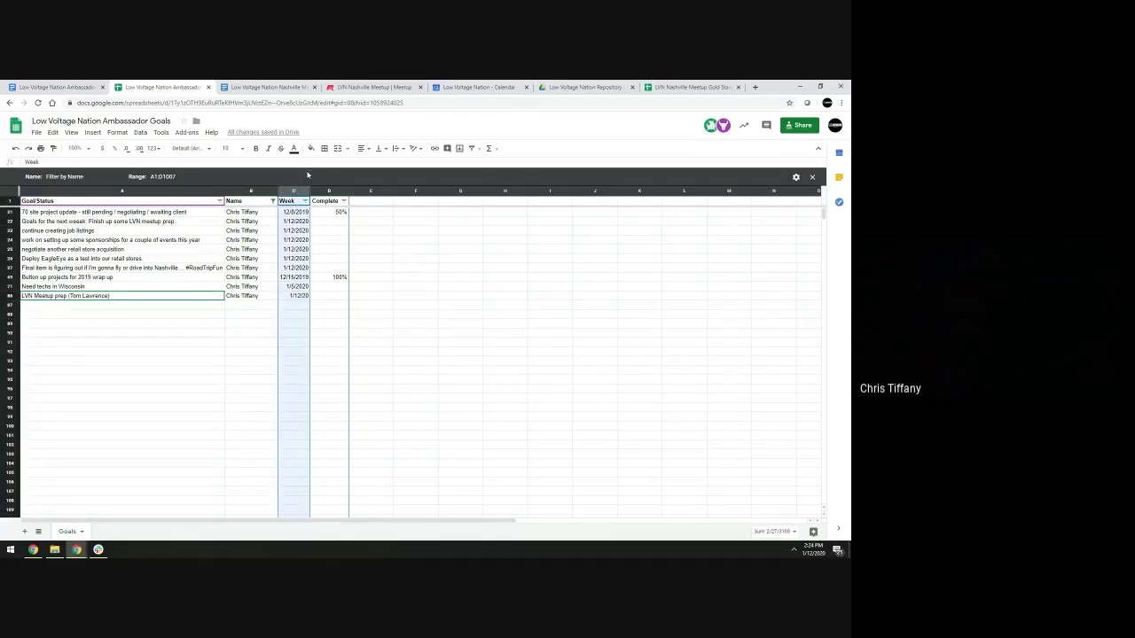
Add a Sponsorships goal row with the ambassador's name and week 12/20
{"action": "left_click", "coordinate": [174, 307]}
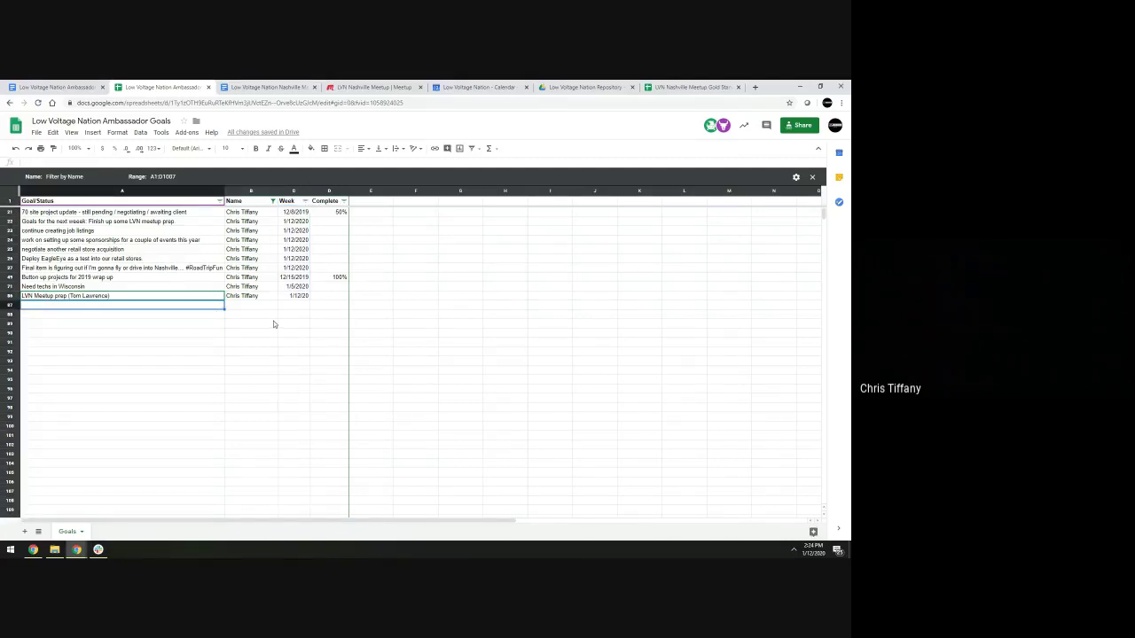
{"action": "type", "text": "Sponsorsh"}
{"action": "key", "text": "BackSpace"}
{"action": "key", "text": "BackSpace"}
{"action": "key", "text": "BackSpace"}
{"action": "key", "text": "BackSpace"}
{"action": "key", "text": "BackSpace"}
{"action": "key", "text": "BackSpace"}
{"action": "type", "text": "orships"}
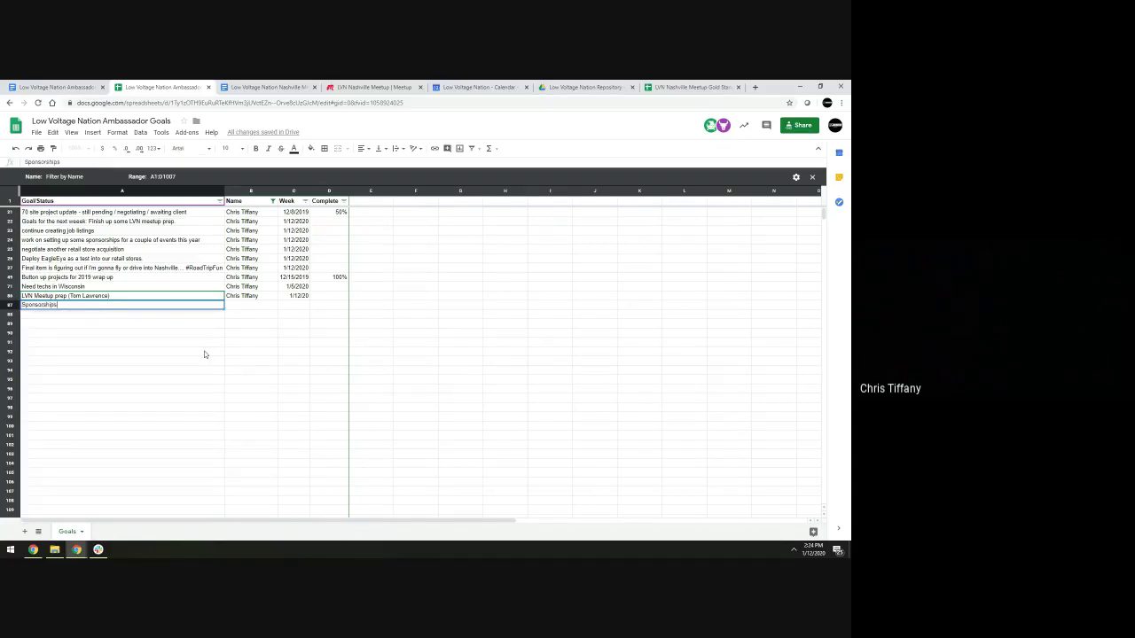
{"action": "key", "text": "Tab"}
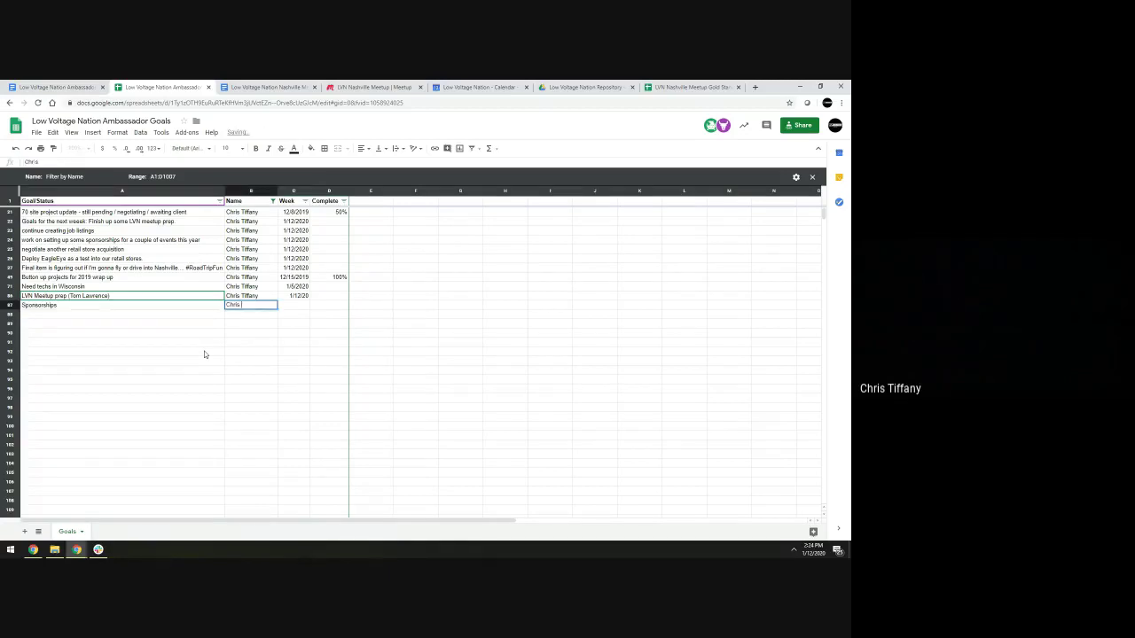
{"action": "key", "text": "Tab"}
{"action": "type", "text": "12/20"}
{"action": "key", "text": "Return"}
Copy the 1/12/2020 date into LVN Meetup prep's week cell
{"action": "key", "text": "Up"}
{"action": "key", "text": "Up"}
{"action": "key", "text": "Down"}
{"action": "key", "text": "Right"}
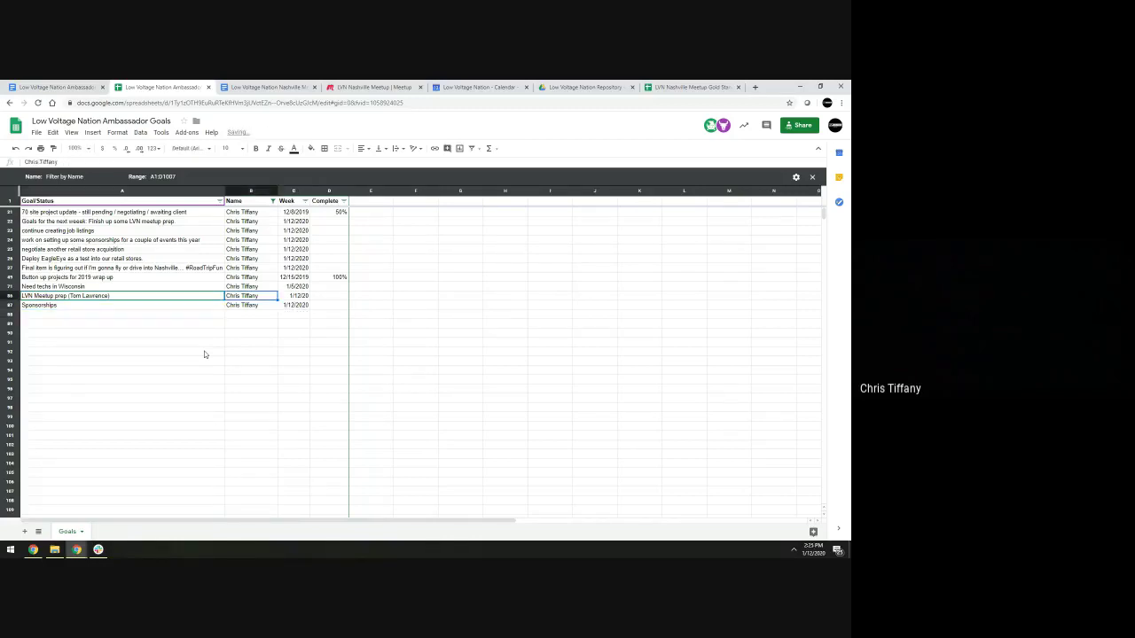
{"action": "key", "text": "Right"}
{"action": "key", "text": "ctrl+c"}
{"action": "key", "text": "Up"}
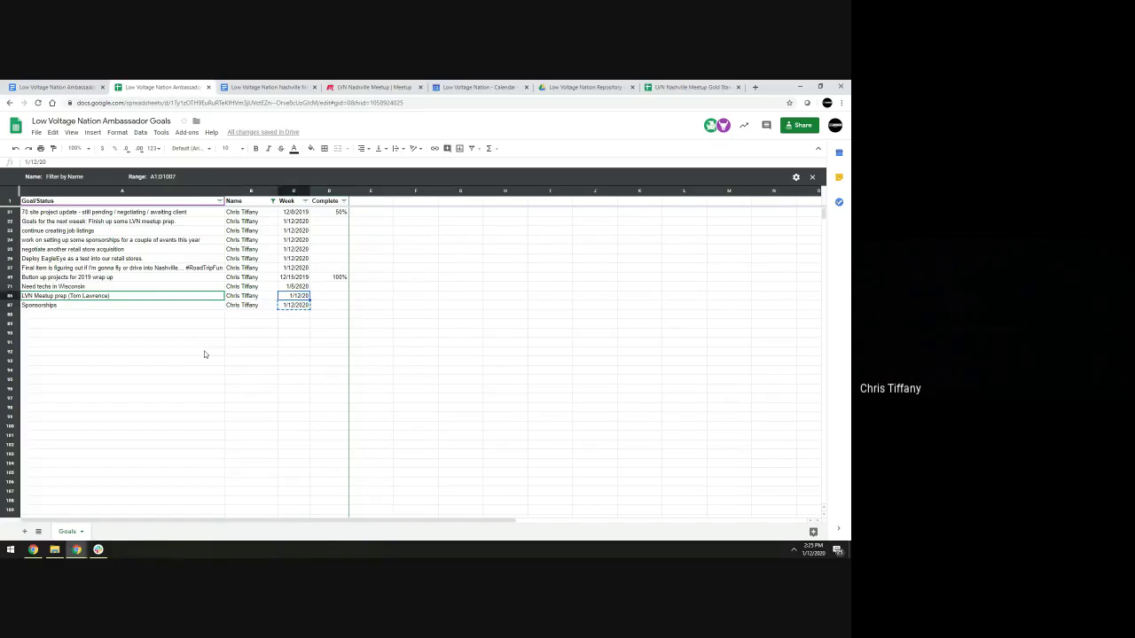
{"action": "key", "text": "ctrl+v"}
{"action": "key", "text": "Down"}
{"action": "key", "text": "Down"}
{"action": "key", "text": "Left"}
{"action": "key", "text": "Left"}
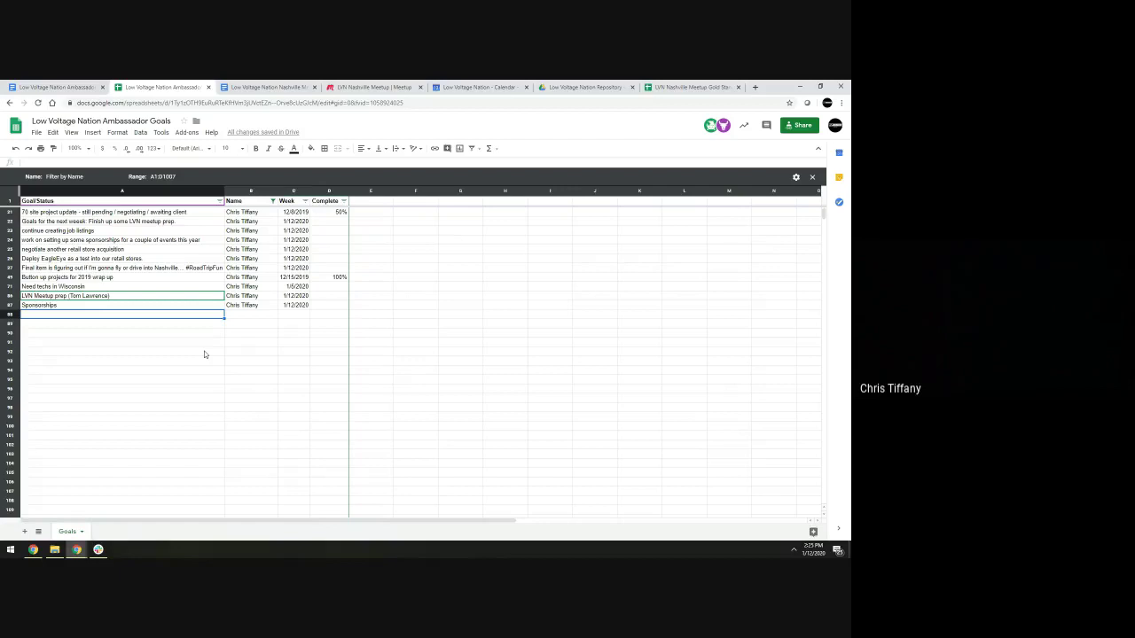
Add an EagleEye goal row with the ambassador's name and week 1/12/2020
{"action": "type", "text": "EagleEye"}
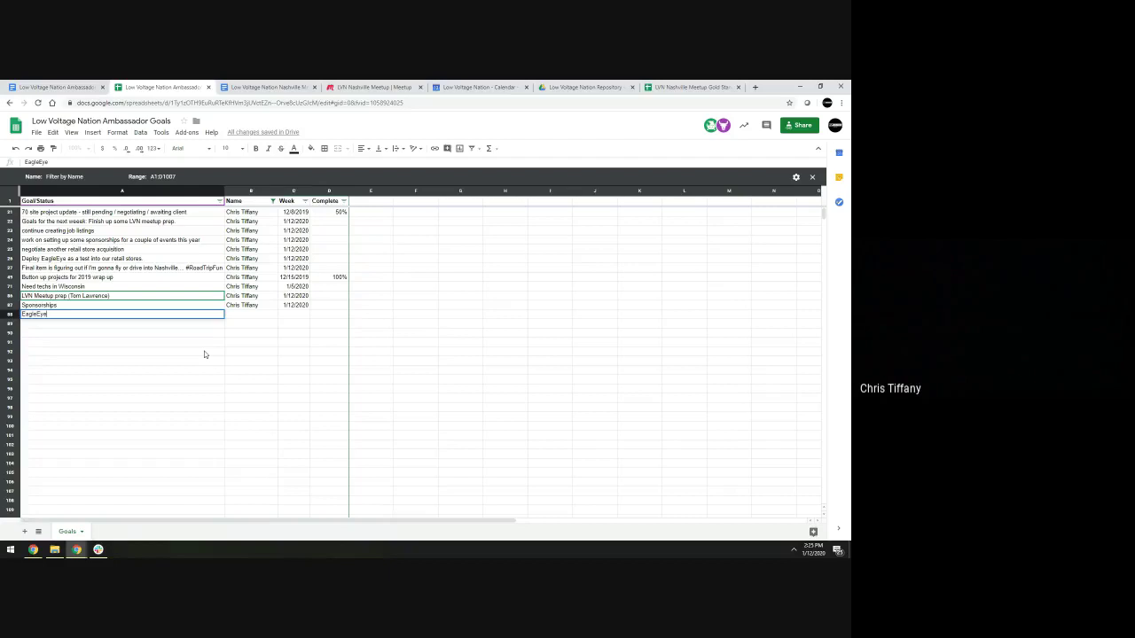
{"action": "key", "text": "Tab"}
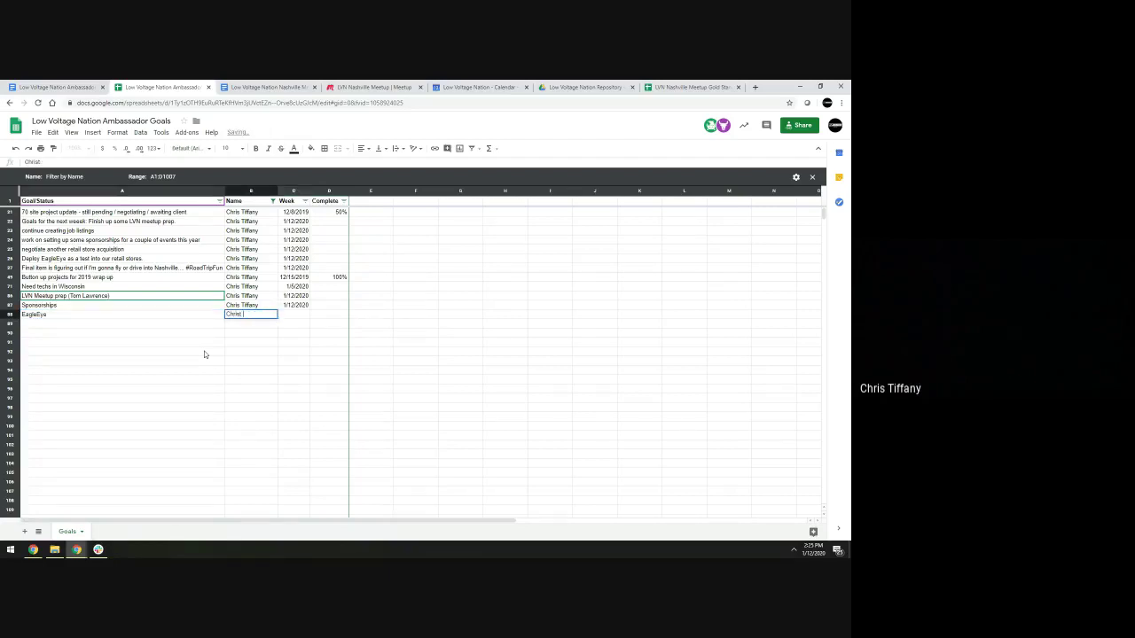
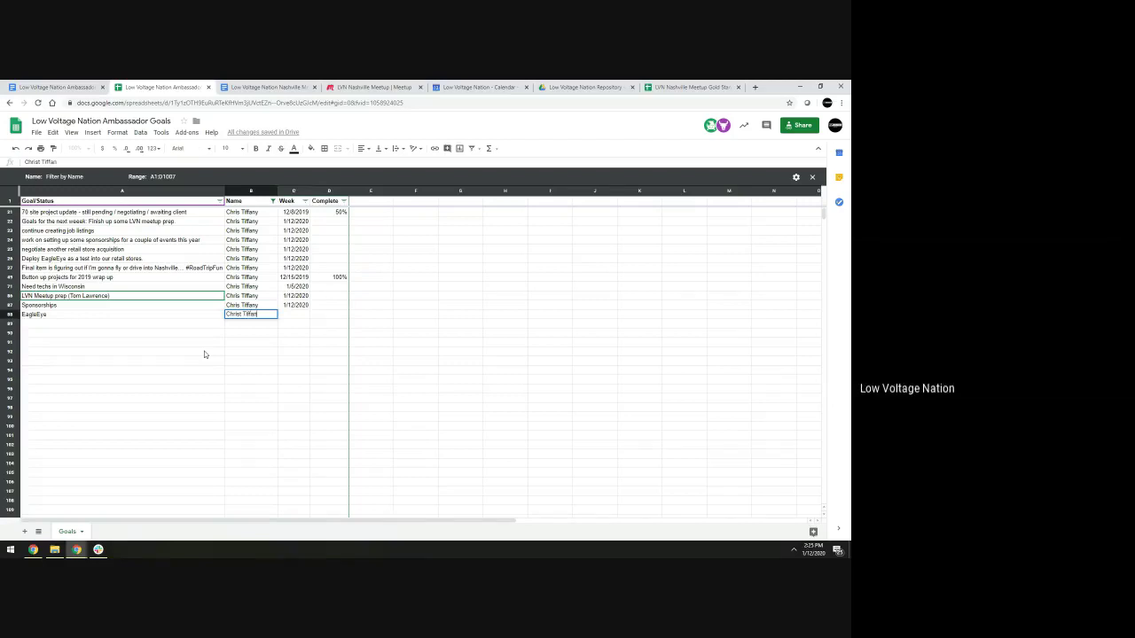
{"action": "key", "text": "Tab"}
{"action": "type", "text": "1/12/2"}
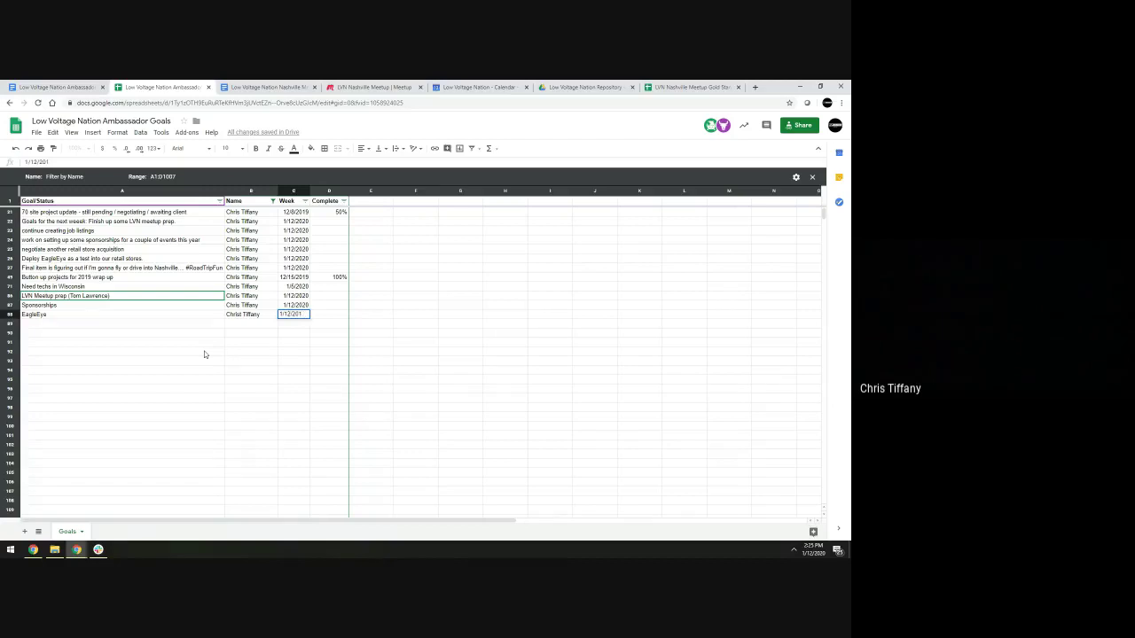
{"action": "type", "text": "20"}
{"action": "key", "text": "Return"}
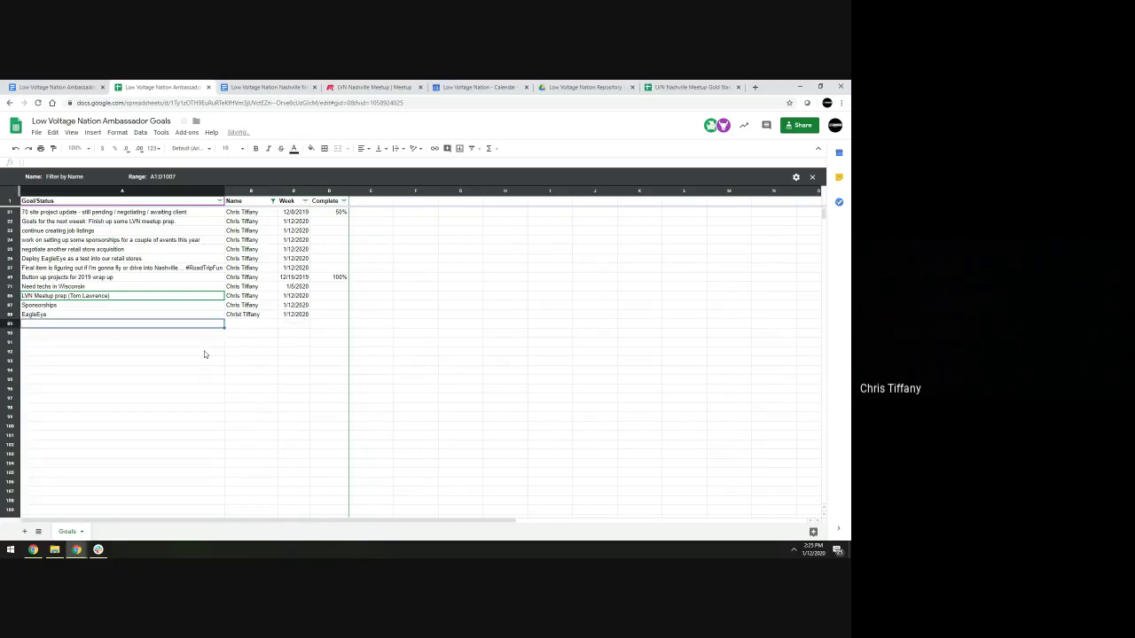
Remove the extra letter from the EagleEye row's ambassador name
{"action": "key", "text": "Up"}
{"action": "key", "text": "Right"}
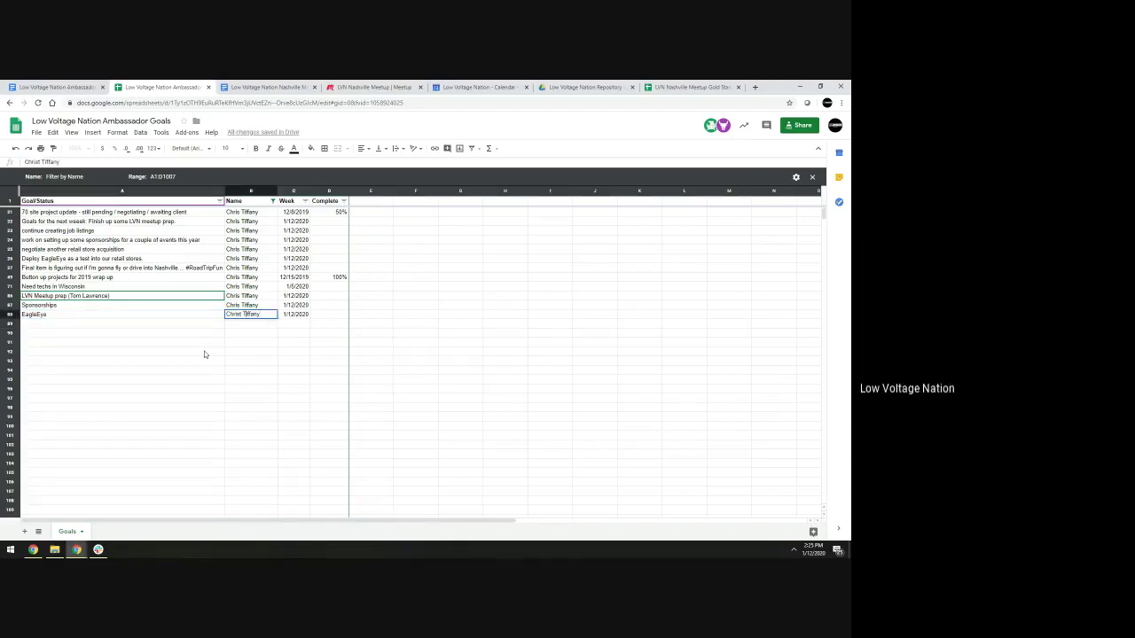
{"action": "key", "text": "BackSpace"}
{"action": "key", "text": "Return"}
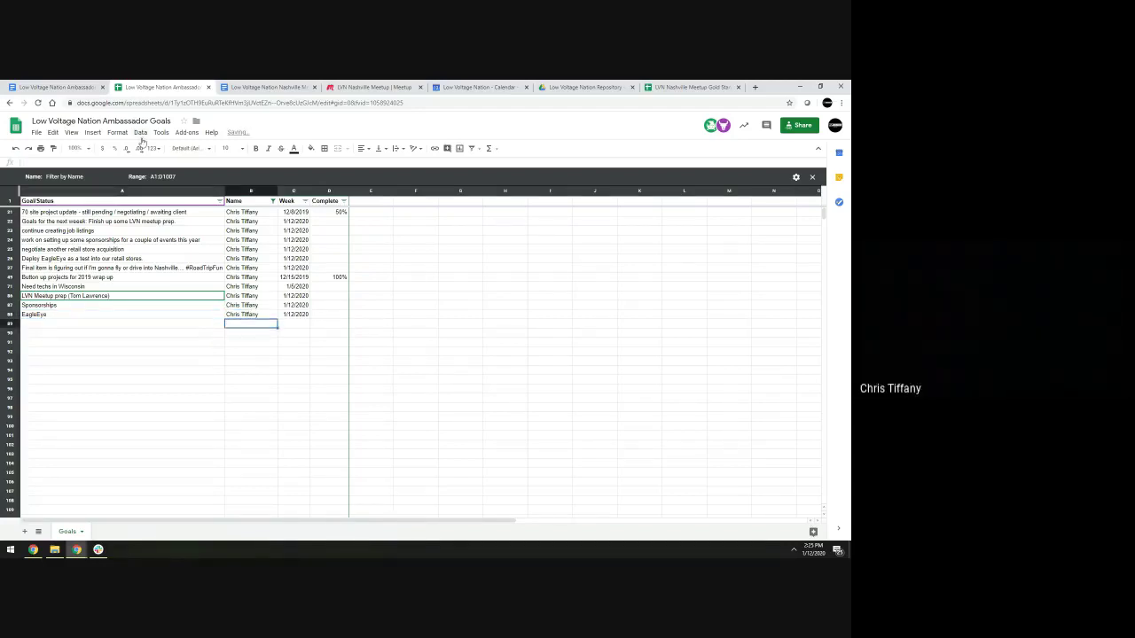
{"action": "left_click", "coordinate": [272, 200]}
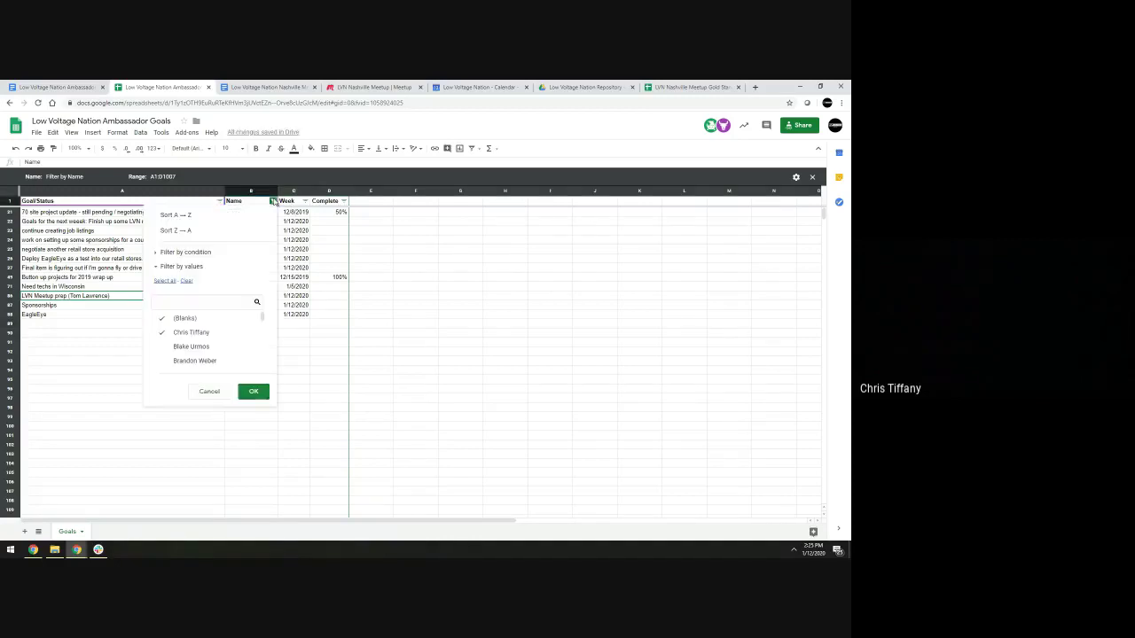
{"action": "scroll", "coordinate": [209, 362], "scroll_direction": "down", "scroll_amount": 1}
{"action": "left_click", "coordinate": [168, 346]}
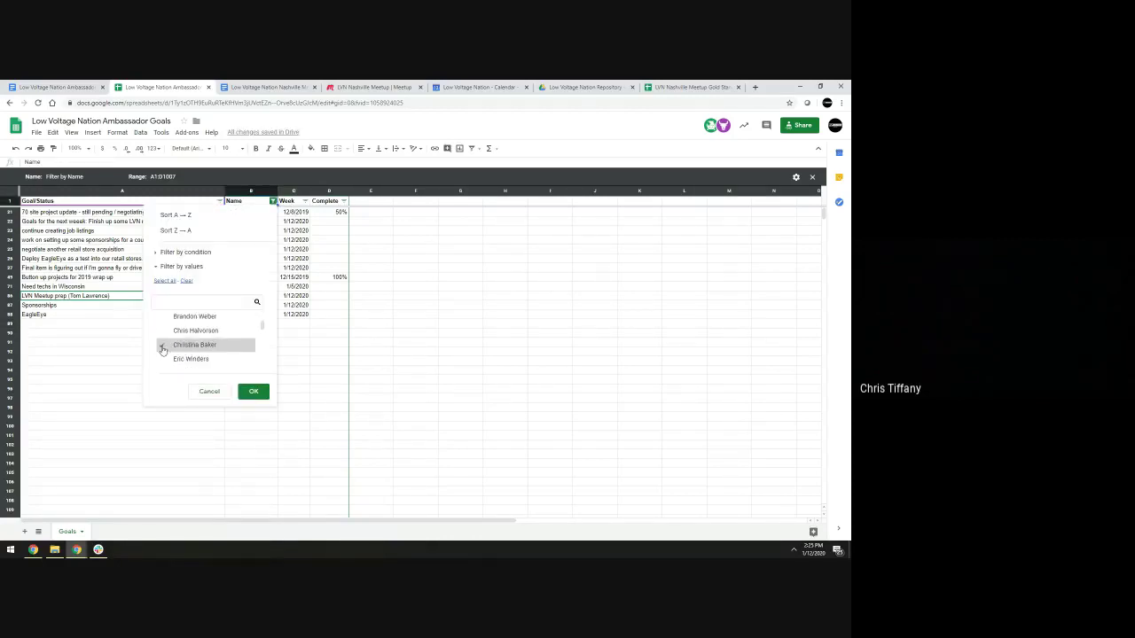
{"action": "scroll", "coordinate": [171, 347], "scroll_direction": "up", "scroll_amount": 1}
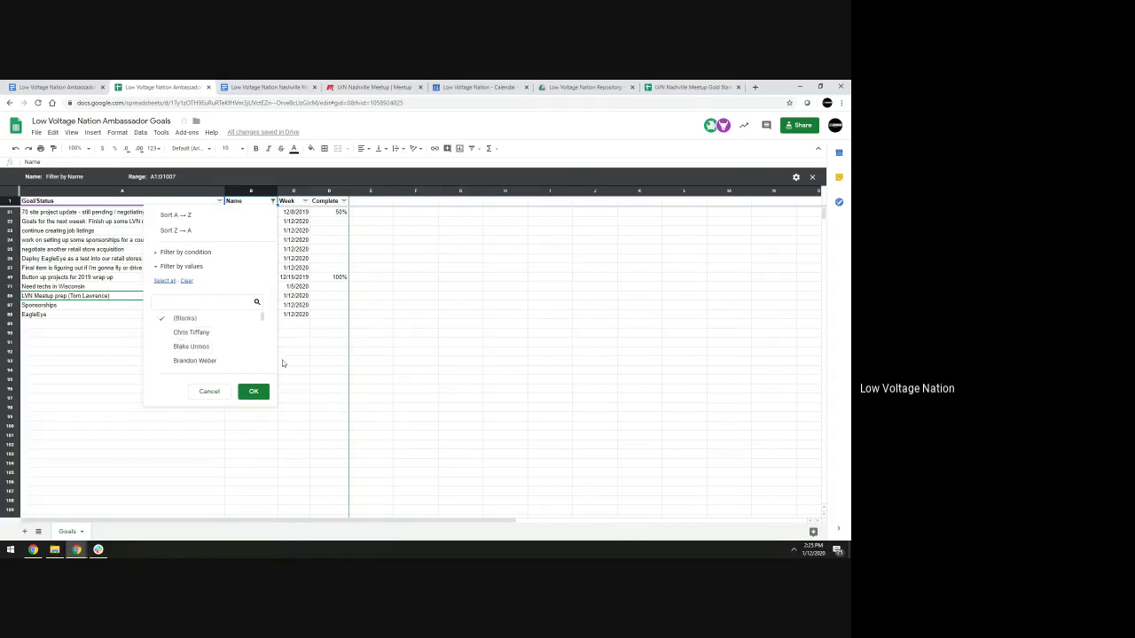
{"action": "left_click", "coordinate": [260, 395]}
{"action": "left_click", "coordinate": [252, 395]}
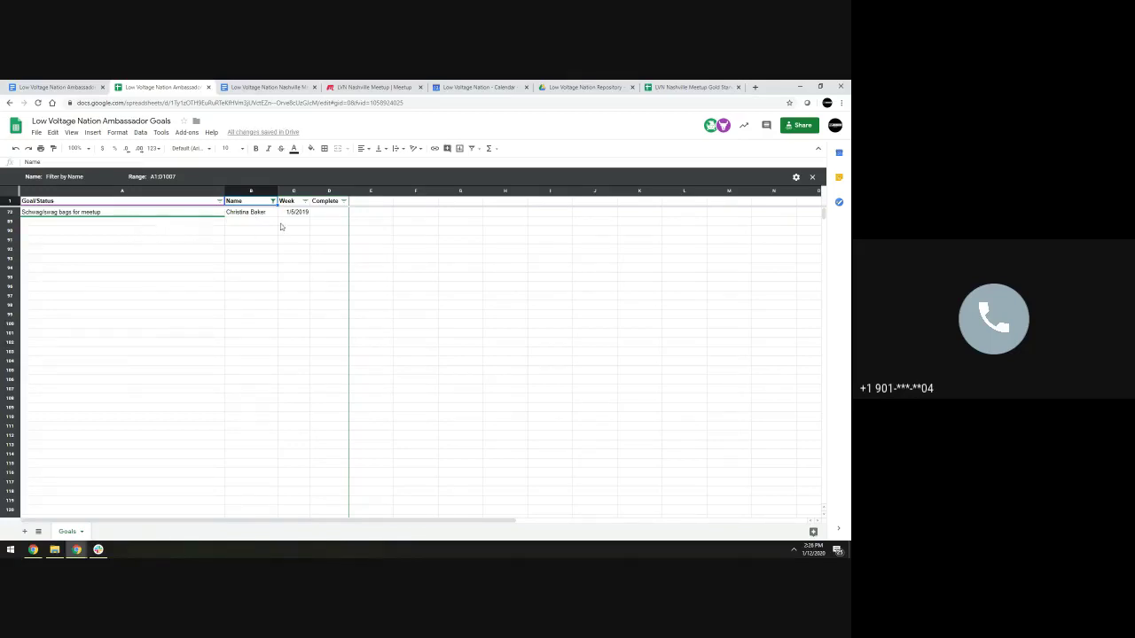
{"action": "left_click", "coordinate": [241, 222]}
{"action": "left_click", "coordinate": [201, 224]}
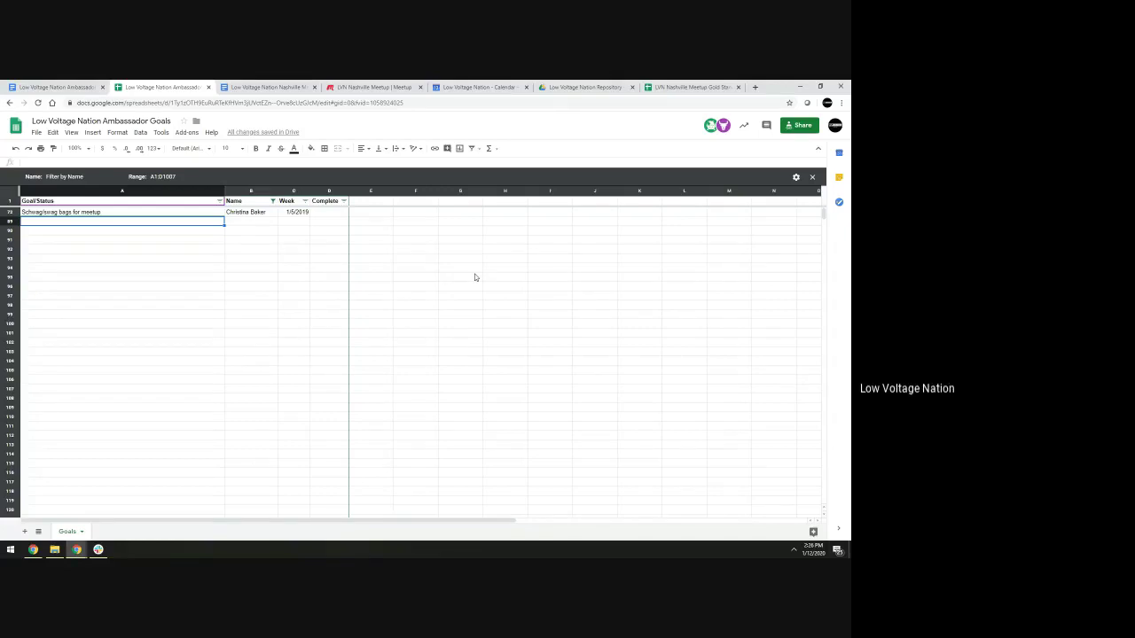
Add a 'LinkedIn personal page' goal for the ambassador, correcting its week to 1/12/2020
{"action": "type", "text": "LinkedIn"}
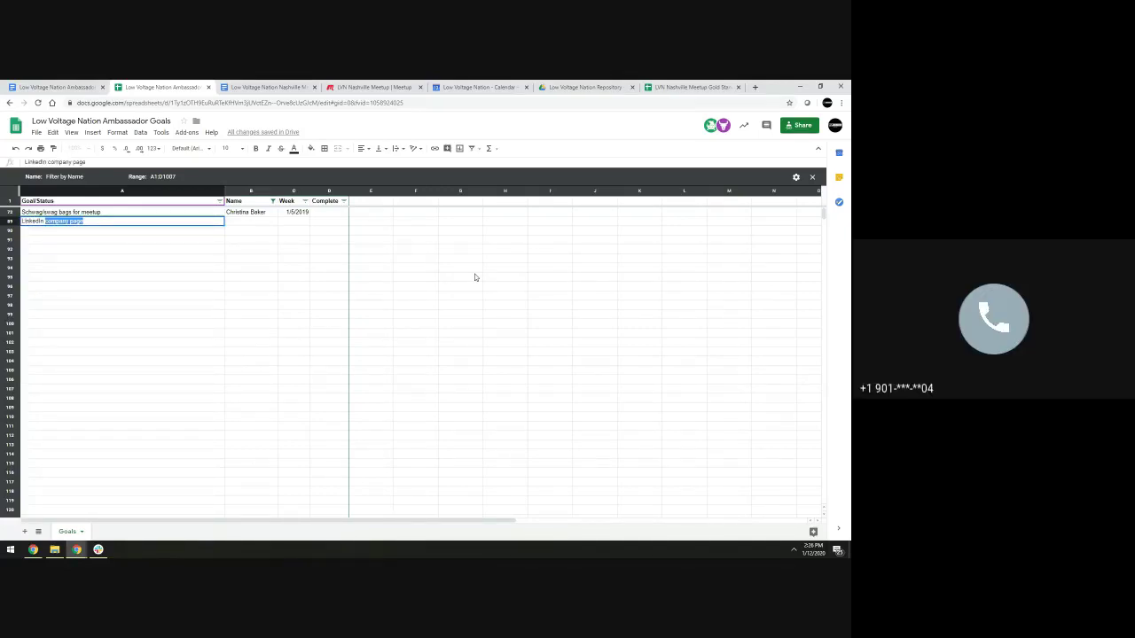
{"action": "type", "text": " personal page"}
{"action": "key", "text": "Tab"}
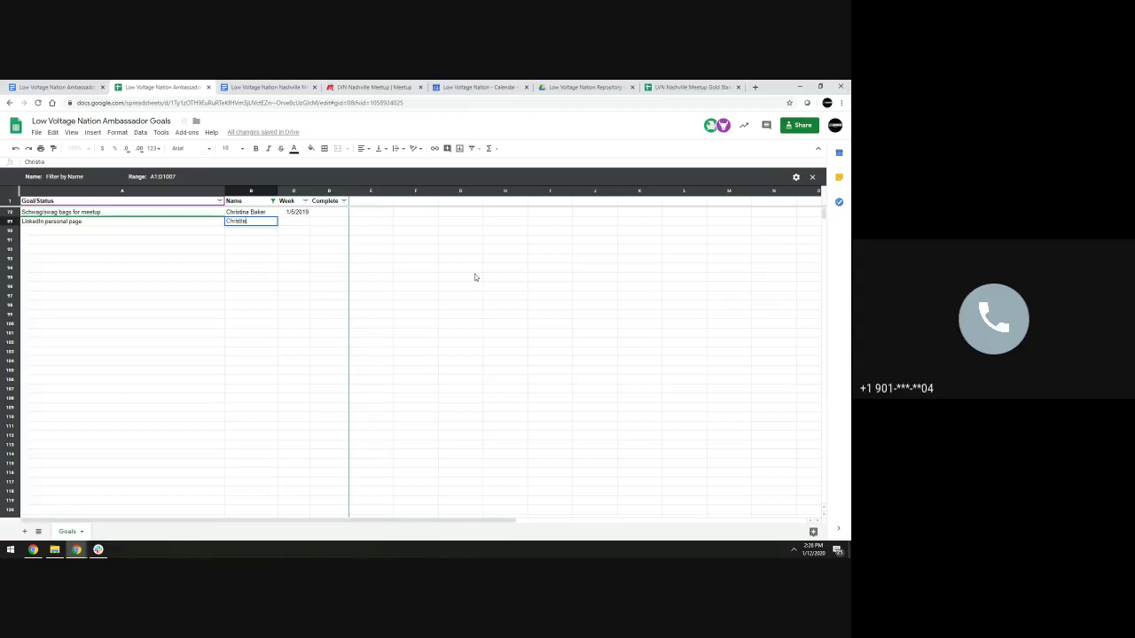
{"action": "key", "text": "Tab"}
{"action": "type", "text": "1/12/20"}
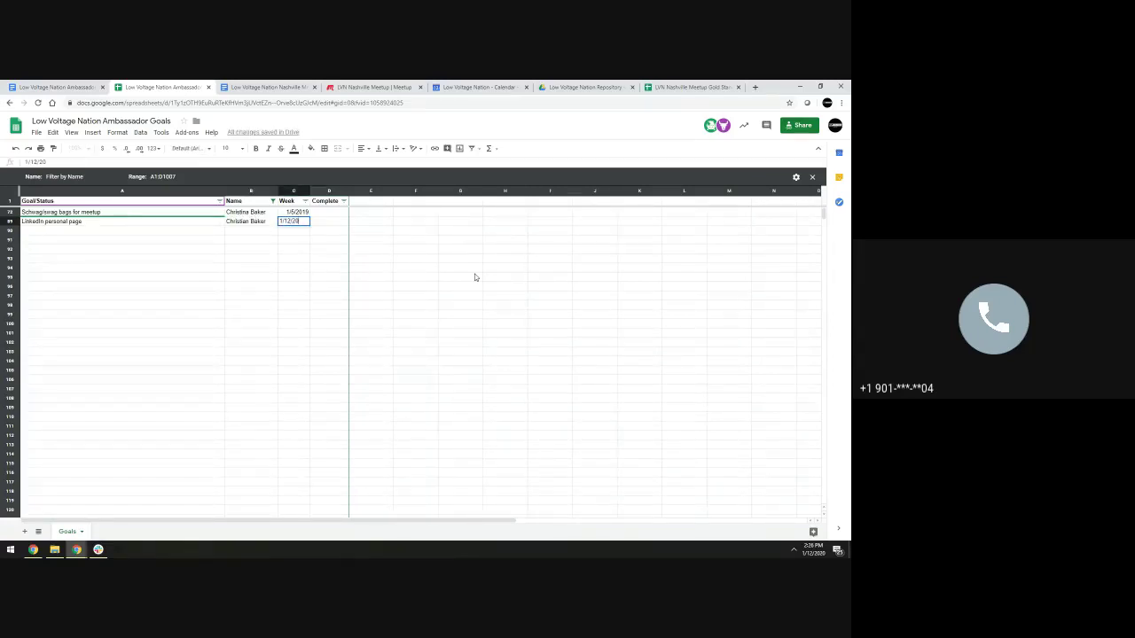
{"action": "type", "text": "19"}
{"action": "key", "text": "Tab"}
{"action": "key", "text": "Left"}
{"action": "key", "text": "Left"}
{"action": "key", "text": "Right"}
{"action": "key", "text": "Return"}
{"action": "key", "text": "BackSpace"}
{"action": "key", "text": "BackSpace"}
{"action": "type", "text": "20"}
{"action": "key", "text": "Return"}
Change the swag-bags goal's week date to 1/5/2020
{"action": "key", "text": "Left"}
{"action": "key", "text": "Left"}
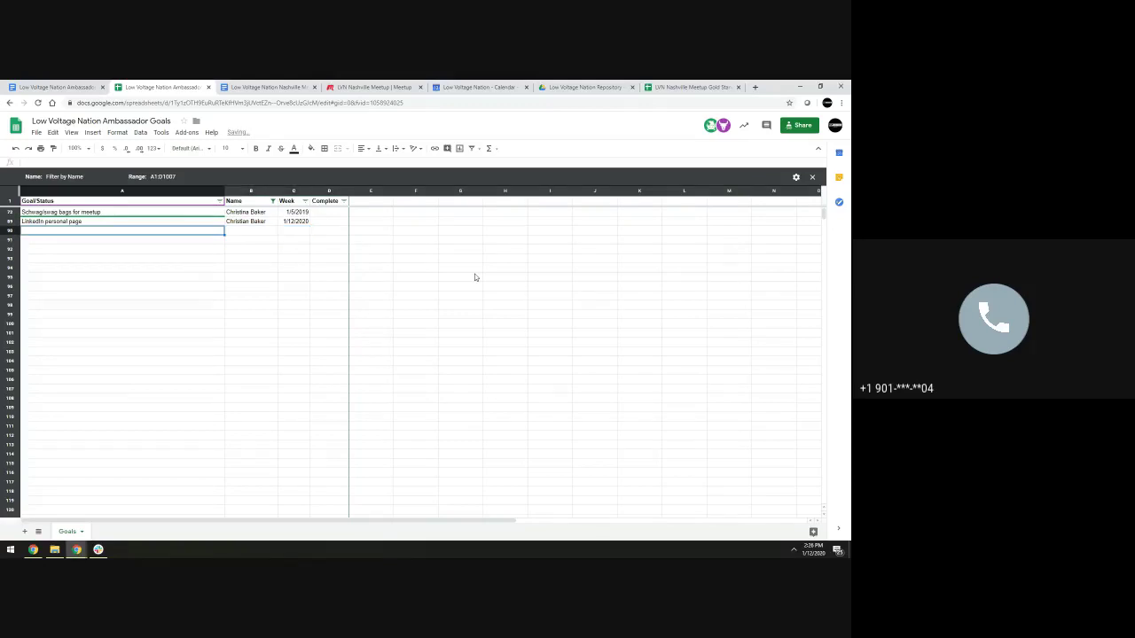
{"action": "key", "text": "Up"}
{"action": "key", "text": "Return"}
{"action": "key", "text": "Escape"}
{"action": "key", "text": "Up"}
{"action": "key", "text": "Right"}
{"action": "key", "text": "Right"}
{"action": "key", "text": "Return"}
{"action": "key", "text": "BackSpace"}
{"action": "key", "text": "BackSpace"}
{"action": "type", "text": "20"}
{"action": "key", "text": "Return"}
{"action": "key", "text": "Down"}
{"action": "key", "text": "Left"}
{"action": "key", "text": "Left"}
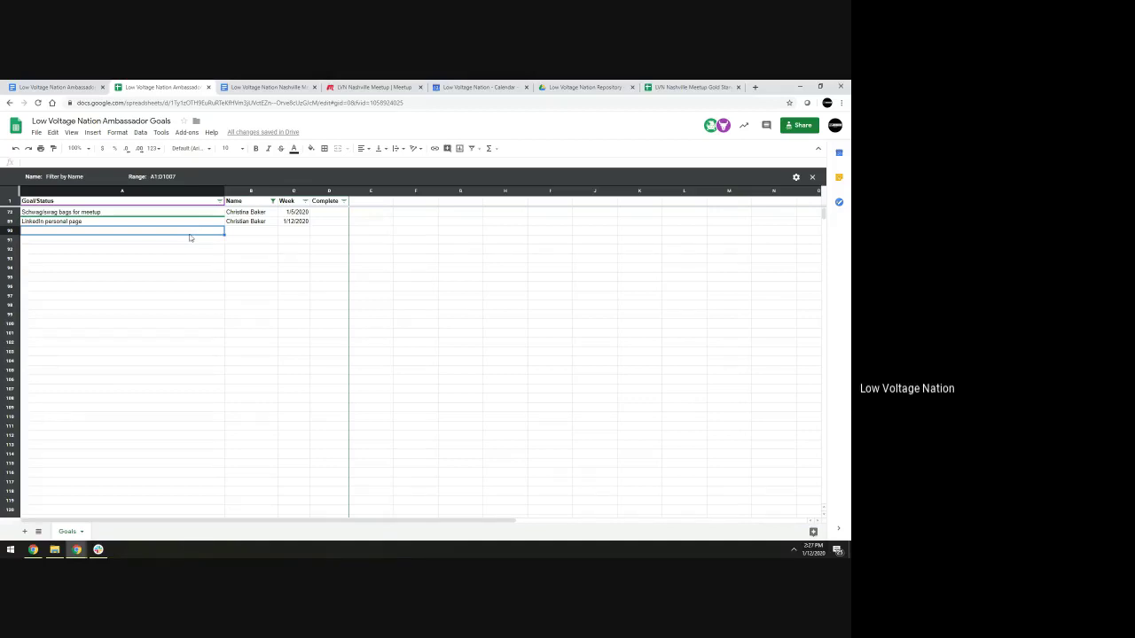
Show the misspelled name's row via the Name filter and correct the LinkedIn goal's ambassador name
{"action": "left_click", "coordinate": [273, 201]}
{"action": "left_click", "coordinate": [161, 346]}
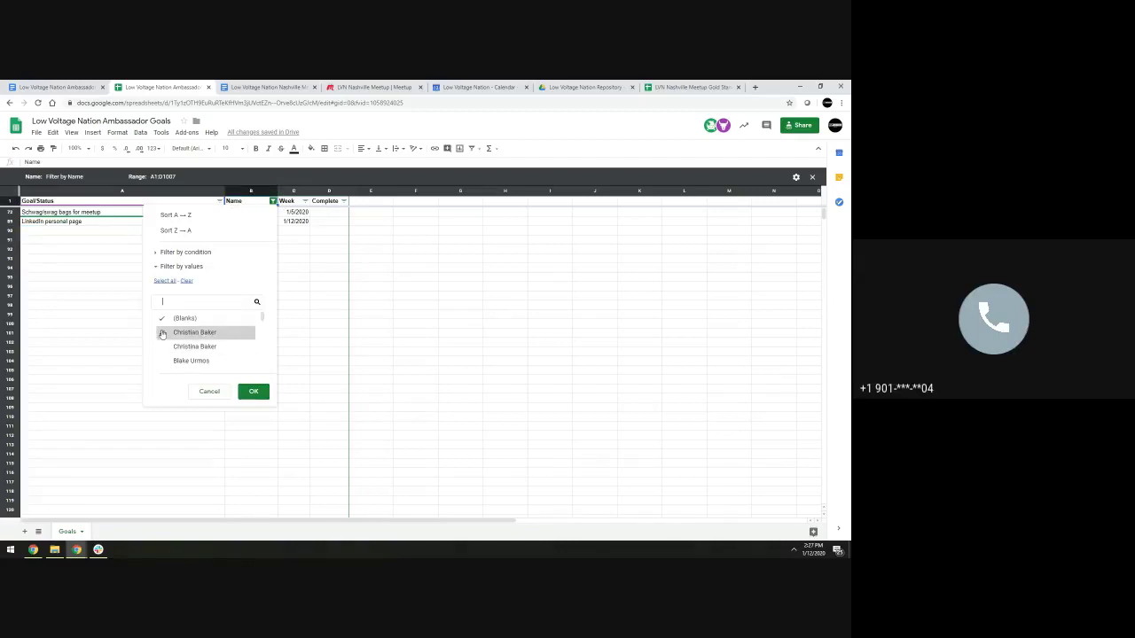
{"action": "left_click", "coordinate": [254, 390]}
{"action": "left_click", "coordinate": [255, 221]}
{"action": "key", "text": "BackSpace"}
{"action": "key", "text": "BackSpace"}
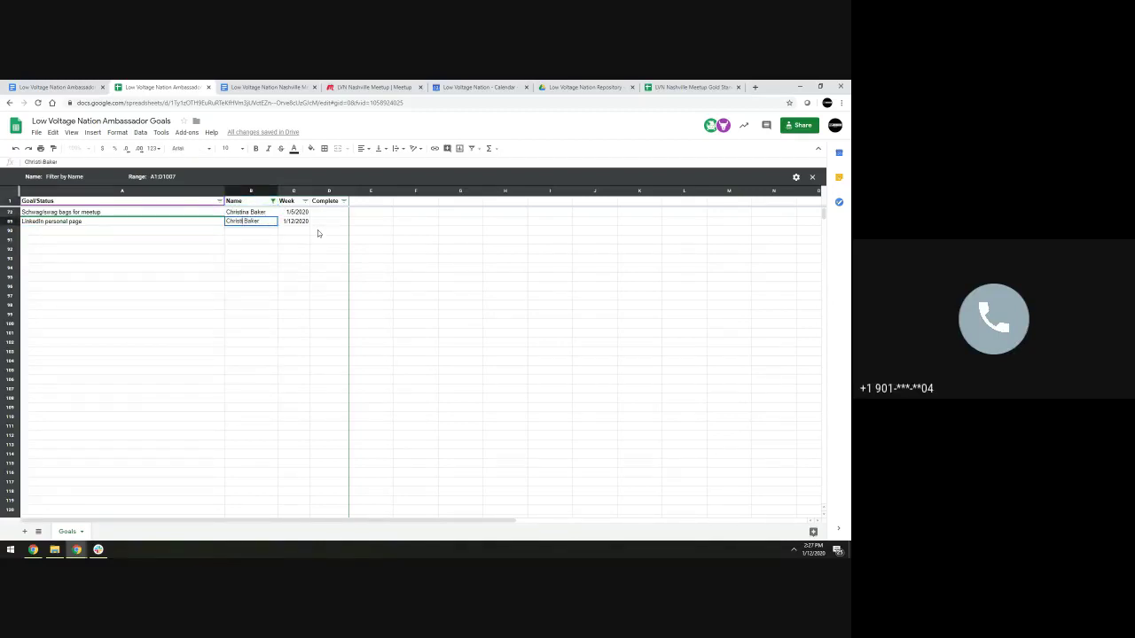
{"action": "type", "text": "na"}
{"action": "key", "text": "Return"}
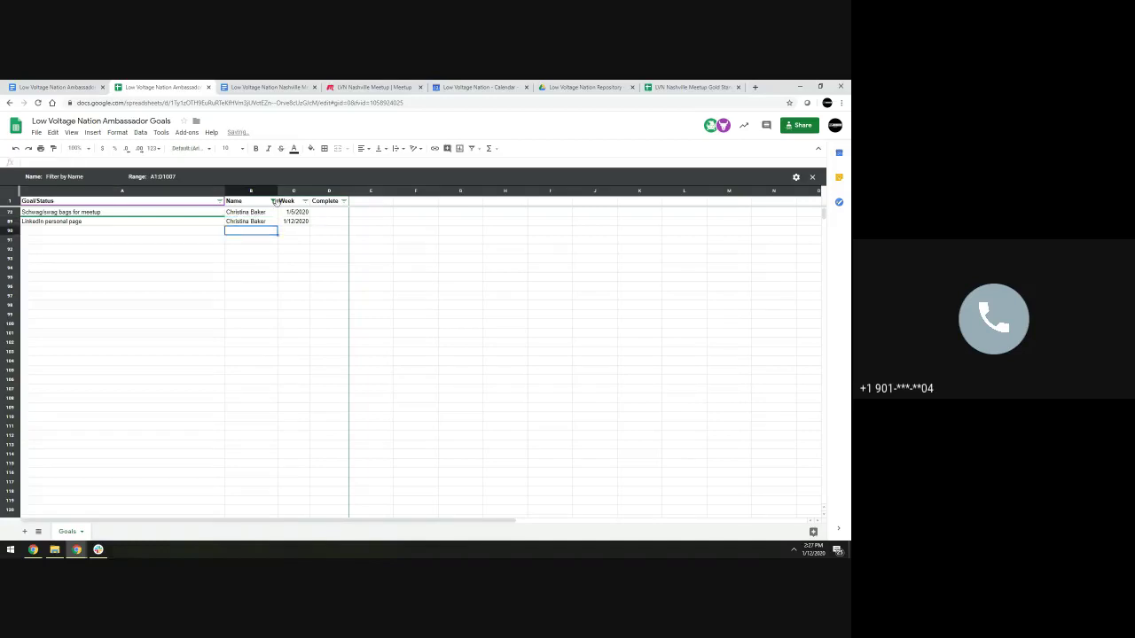
Filter the Name column to the next ambassador, showing their five goals
{"action": "left_click", "coordinate": [272, 201]}
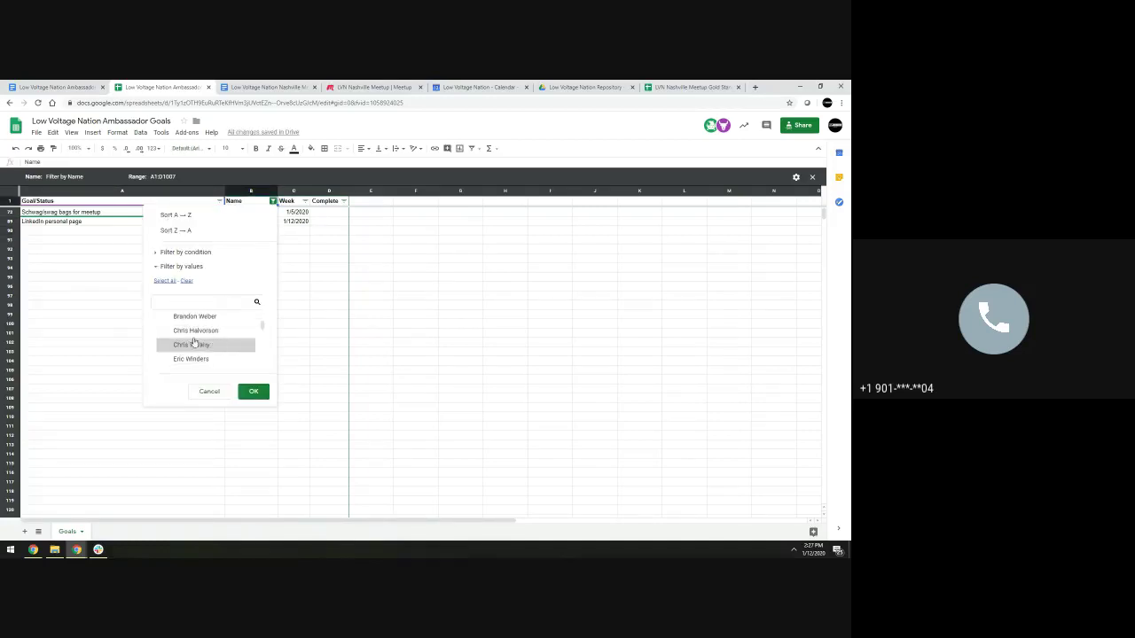
{"action": "scroll", "coordinate": [163, 333], "scroll_direction": "down", "scroll_amount": 2}
{"action": "scroll", "coordinate": [165, 350], "scroll_direction": "down", "scroll_amount": 3}
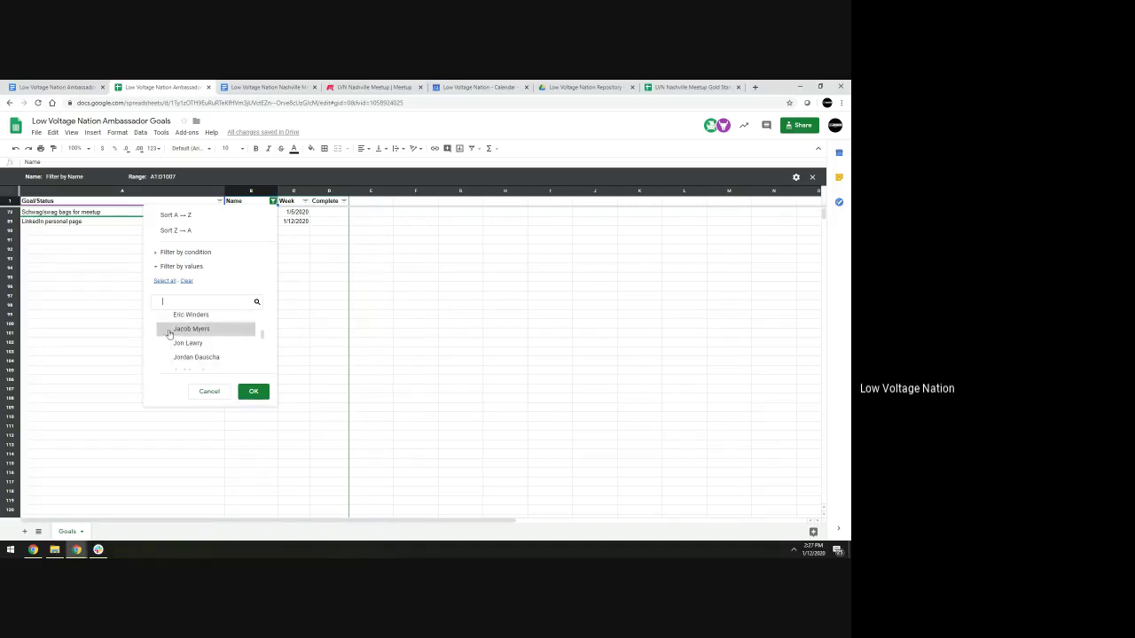
{"action": "left_click", "coordinate": [167, 343]}
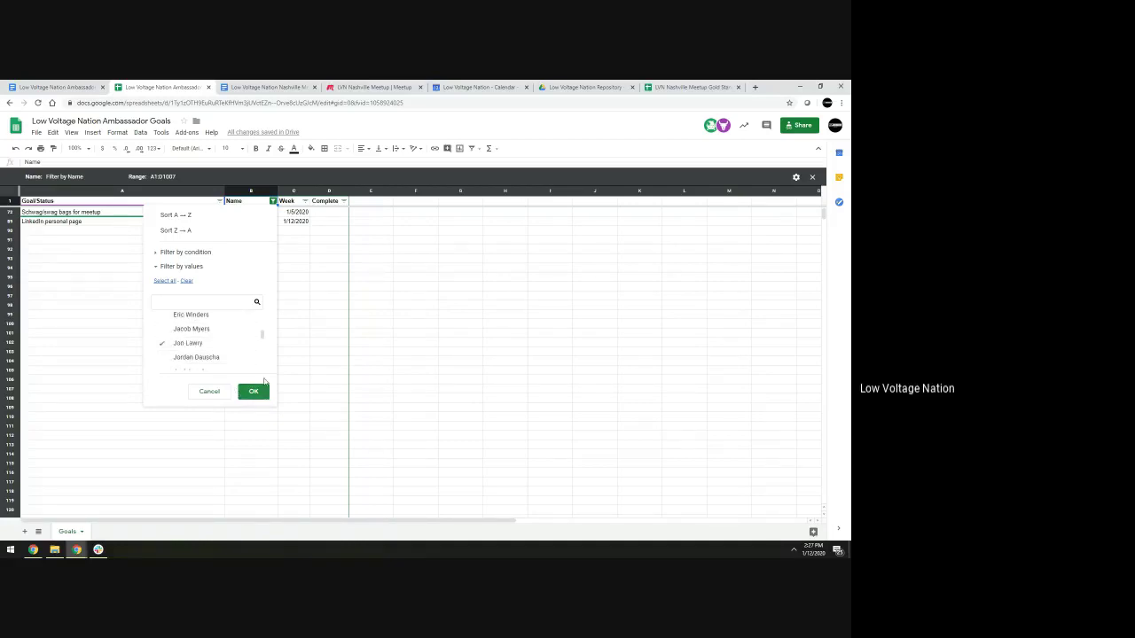
{"action": "left_click_drag", "start_coordinate": [265, 342], "coordinate": [267, 310]}
{"action": "left_click", "coordinate": [254, 395]}
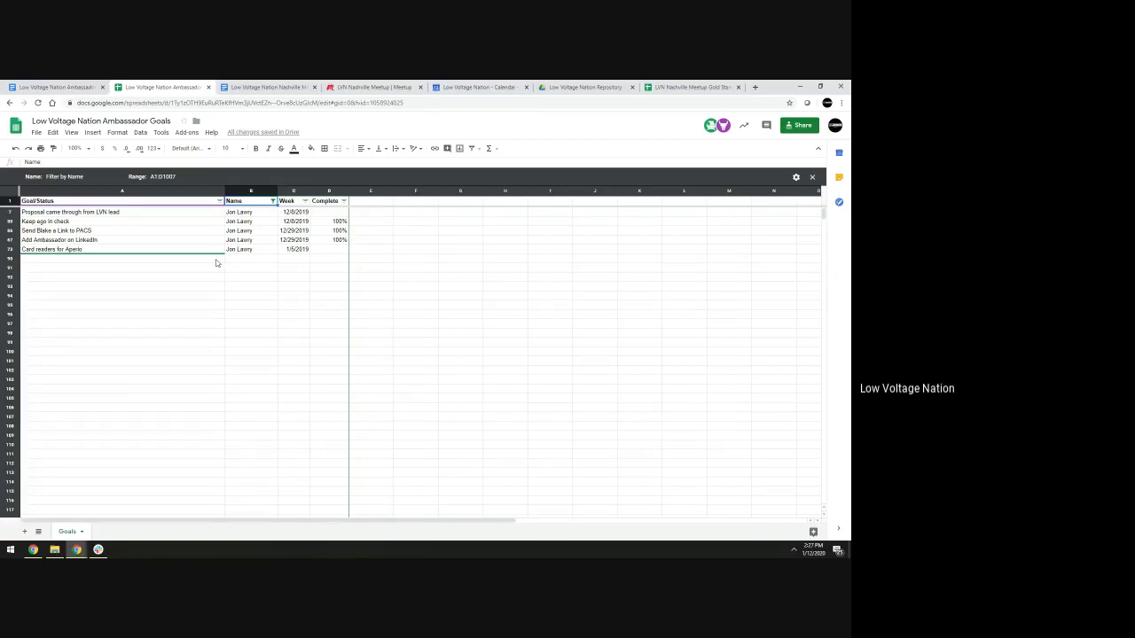
{"action": "left_click", "coordinate": [217, 258]}
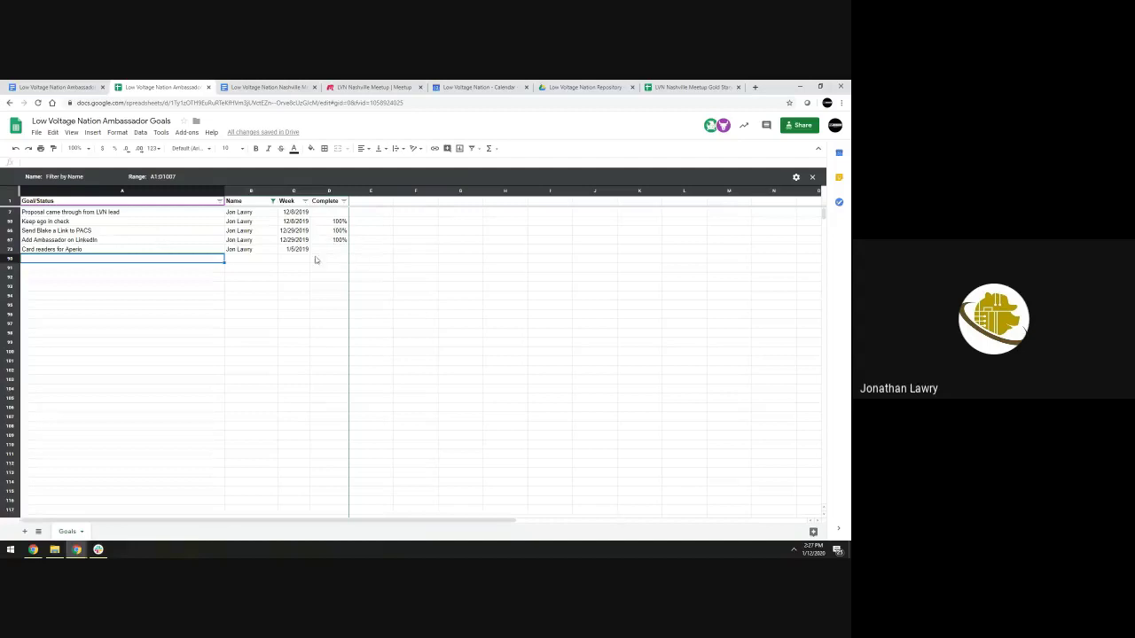
Change the Card readers for Aperio week date's year so it reads 1/5/2020
{"action": "left_click", "coordinate": [304, 249]}
{"action": "double_click", "coordinate": [301, 249]}
{"action": "key", "text": "Escape"}
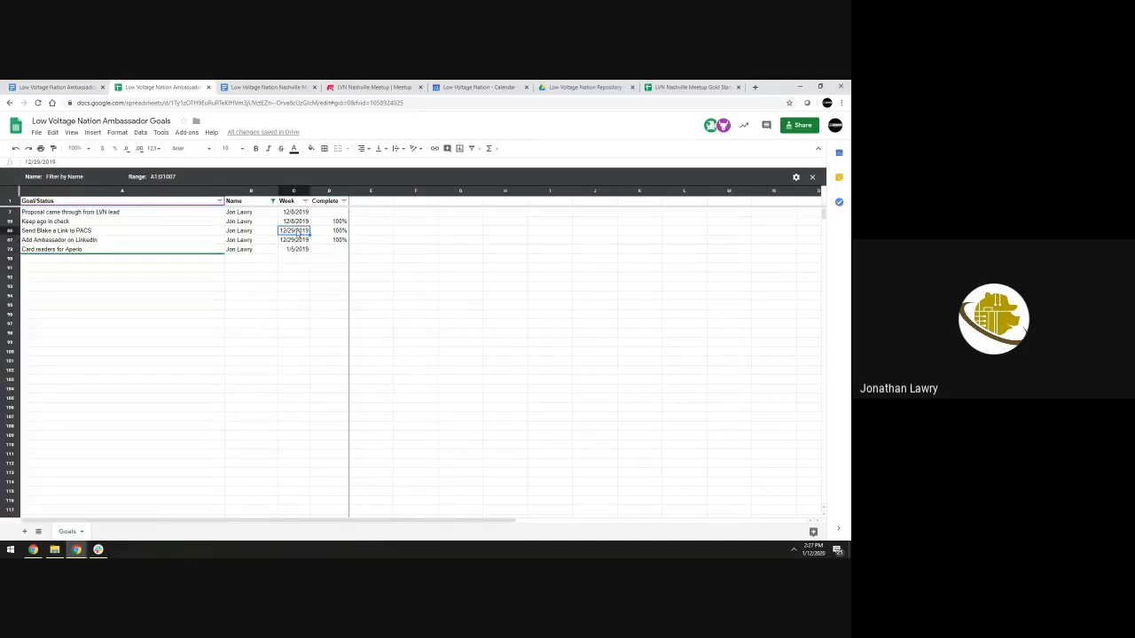
{"action": "double_click", "coordinate": [304, 251]}
{"action": "key", "text": "BackSpace"}
{"action": "key", "text": "BackSpace"}
{"action": "type", "text": "20"}
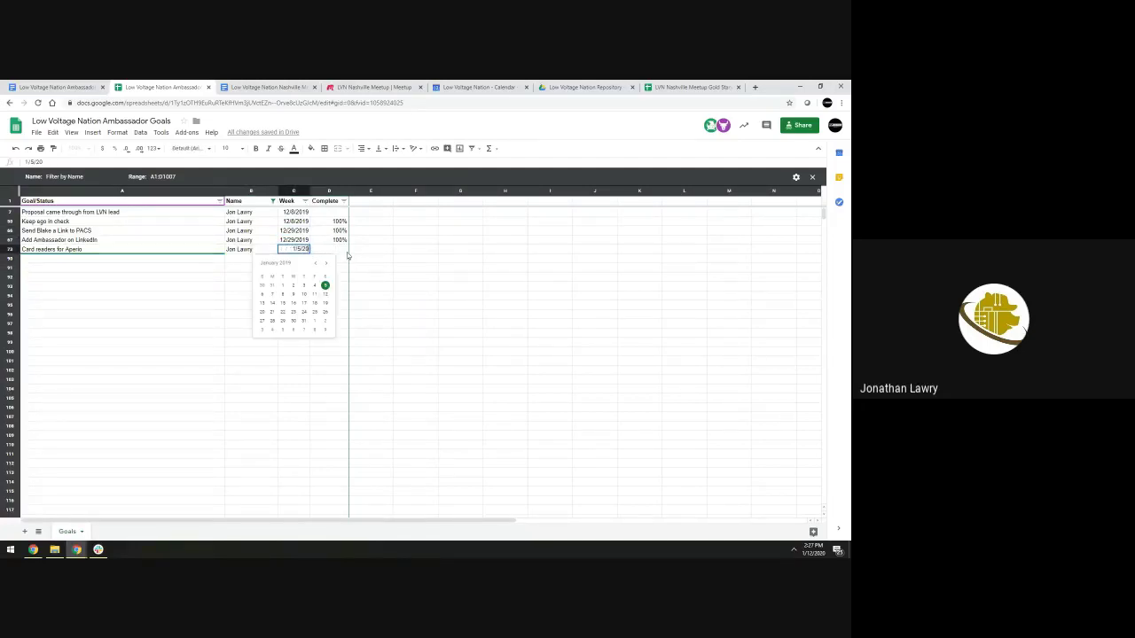
{"action": "key", "text": "Return"}
Add a 'Submitting Proposals' goal row with the ambassador's name and week 1/5/2020
{"action": "key", "text": "Up"}
{"action": "key", "text": "ctrl+c"}
{"action": "key", "text": "Down"}
{"action": "key", "text": "Left"}
{"action": "key", "text": "Left"}
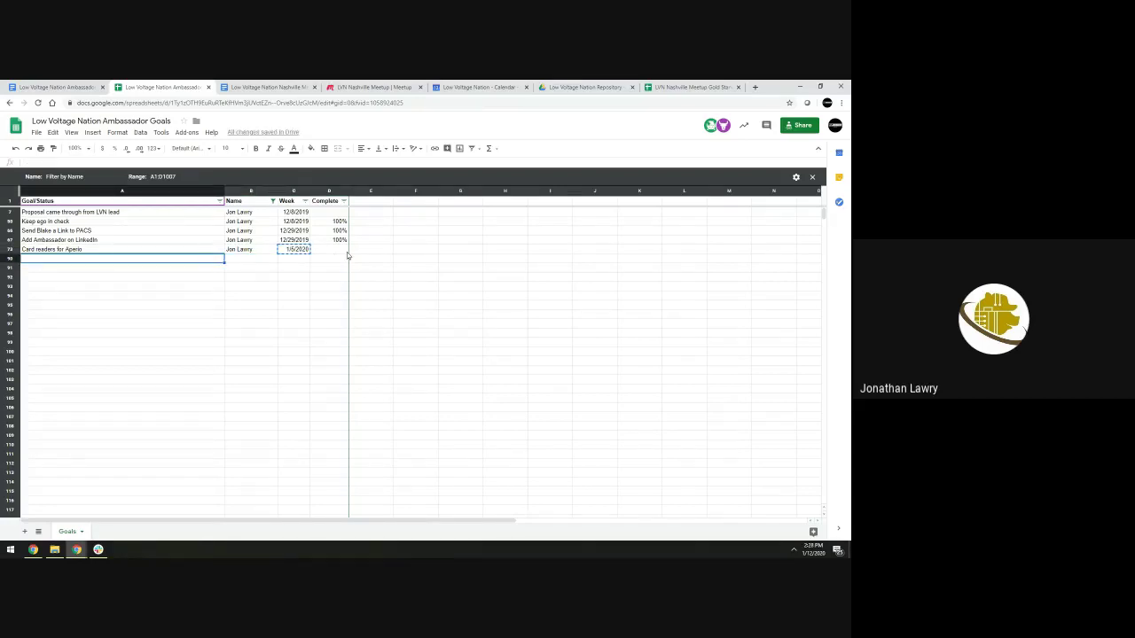
{"action": "type", "text": "Tra"}
{"action": "key", "text": "Escape"}
{"action": "type", "text": "Subm"}
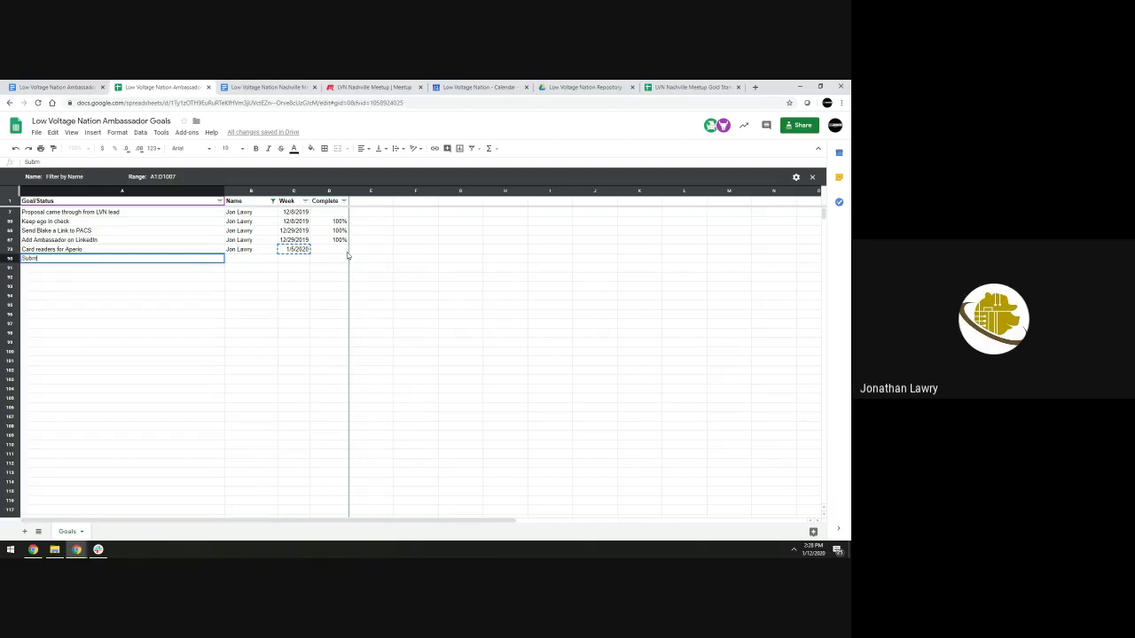
{"action": "type", "text": "itting Proposals"}
{"action": "key", "text": "Tab"}
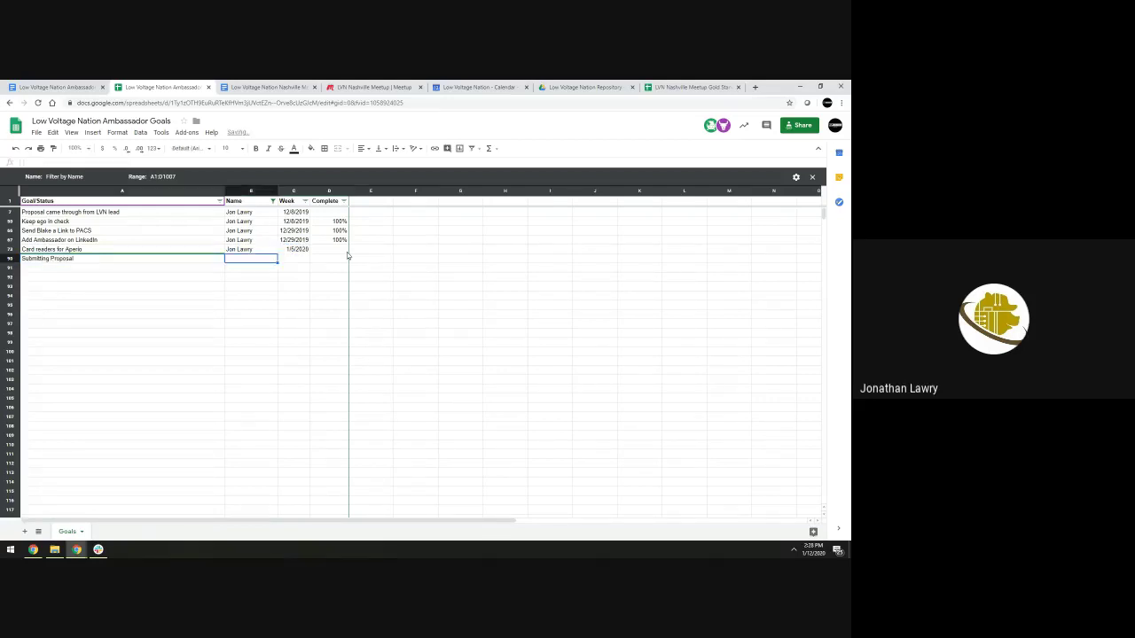
{"action": "key", "text": "Tab"}
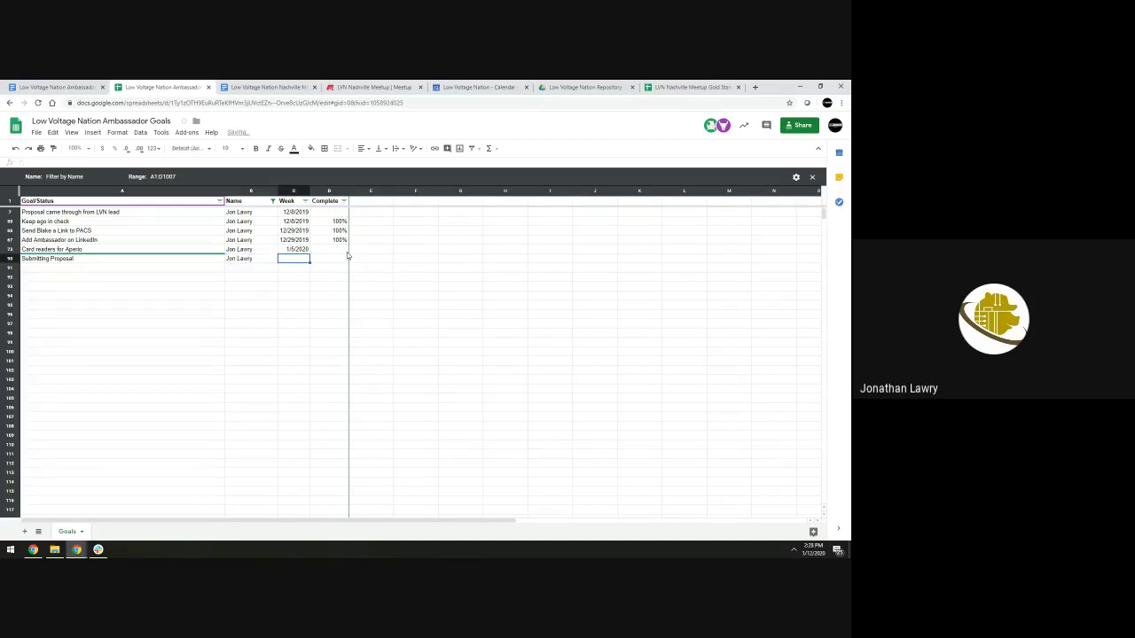
{"action": "type", "text": "1/5/202"}
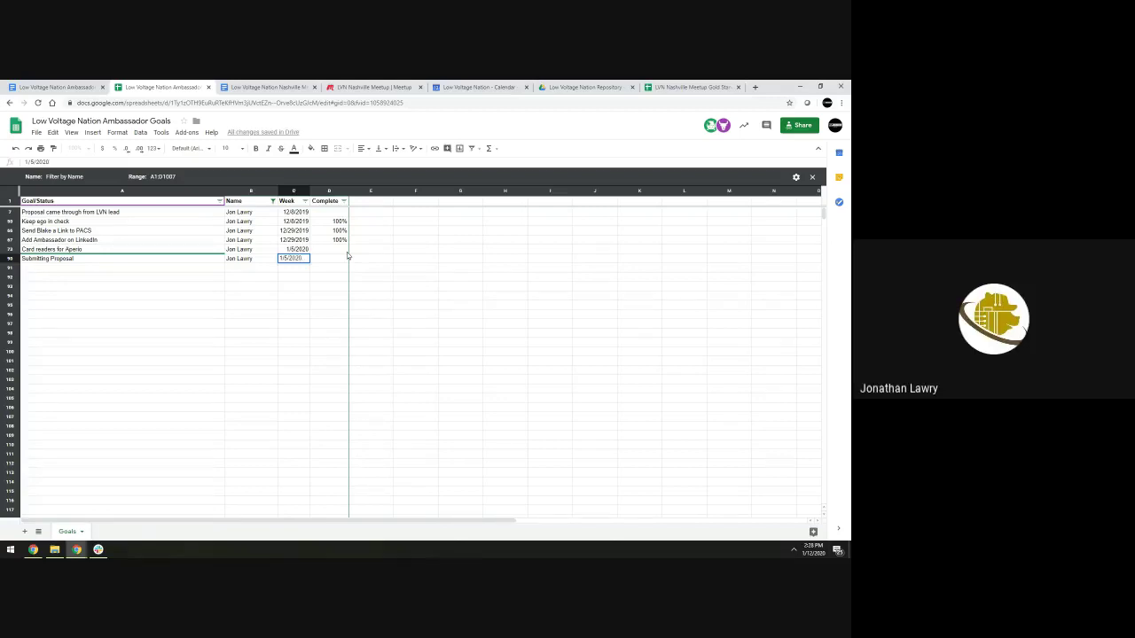
{"action": "type", "text": "0"}
{"action": "key", "text": "Return"}
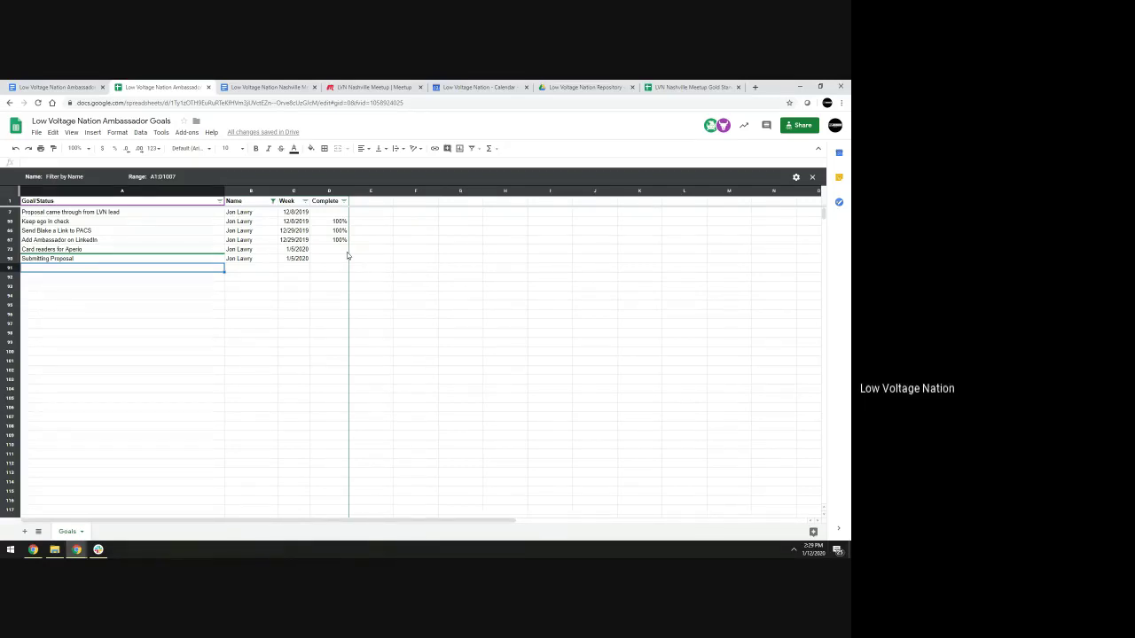
Filter the Name column by value to a single ambassador, leaving their six goals visible
{"action": "left_click", "coordinate": [274, 192]}
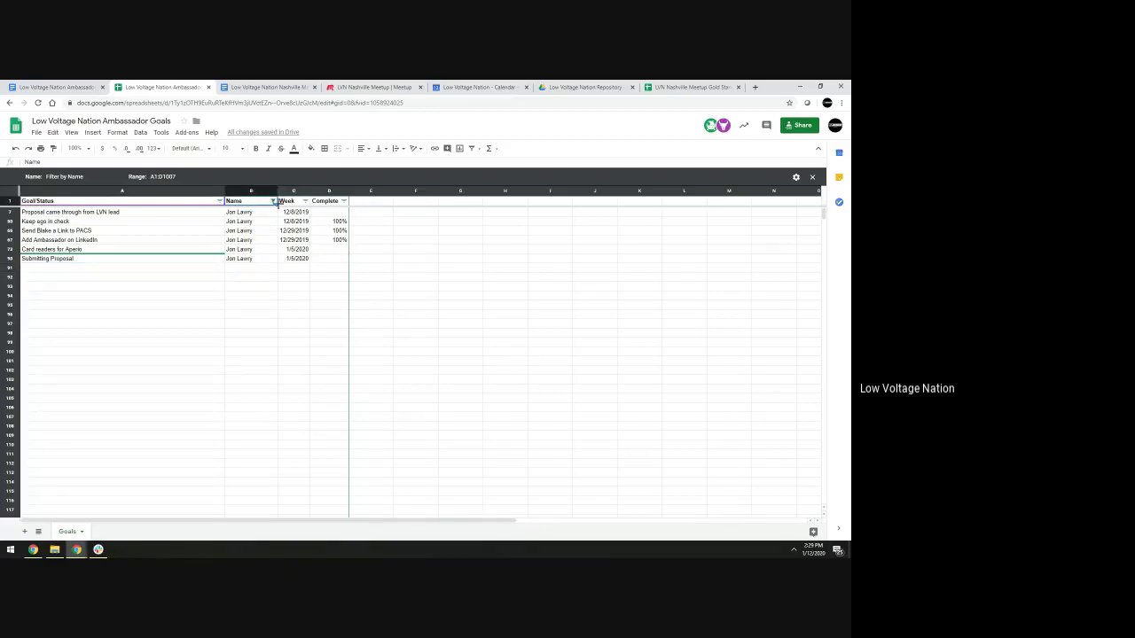
{"action": "left_click", "coordinate": [273, 201]}
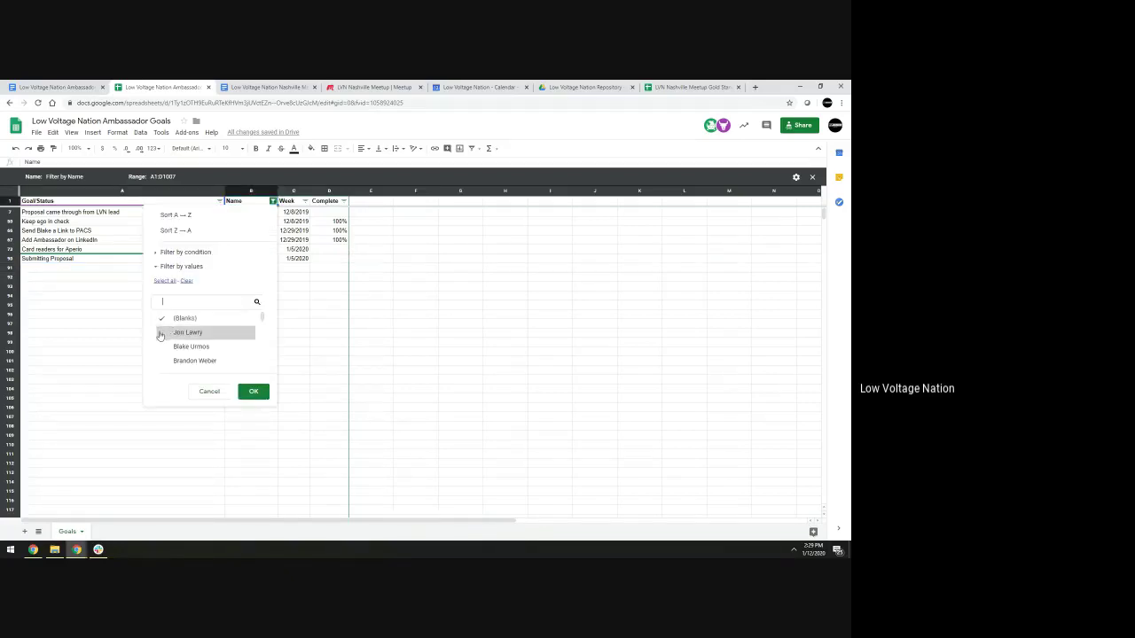
{"action": "scroll", "coordinate": [160, 336], "scroll_direction": "down", "scroll_amount": 2}
{"action": "left_click_drag", "start_coordinate": [262, 334], "coordinate": [263, 342]}
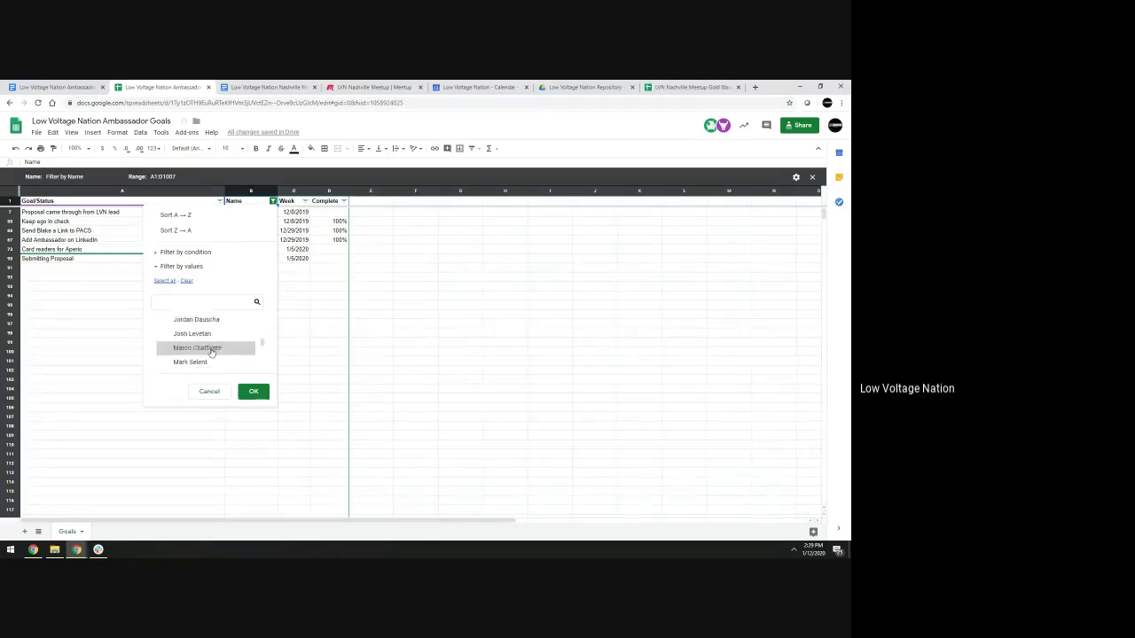
{"action": "left_click", "coordinate": [164, 351]}
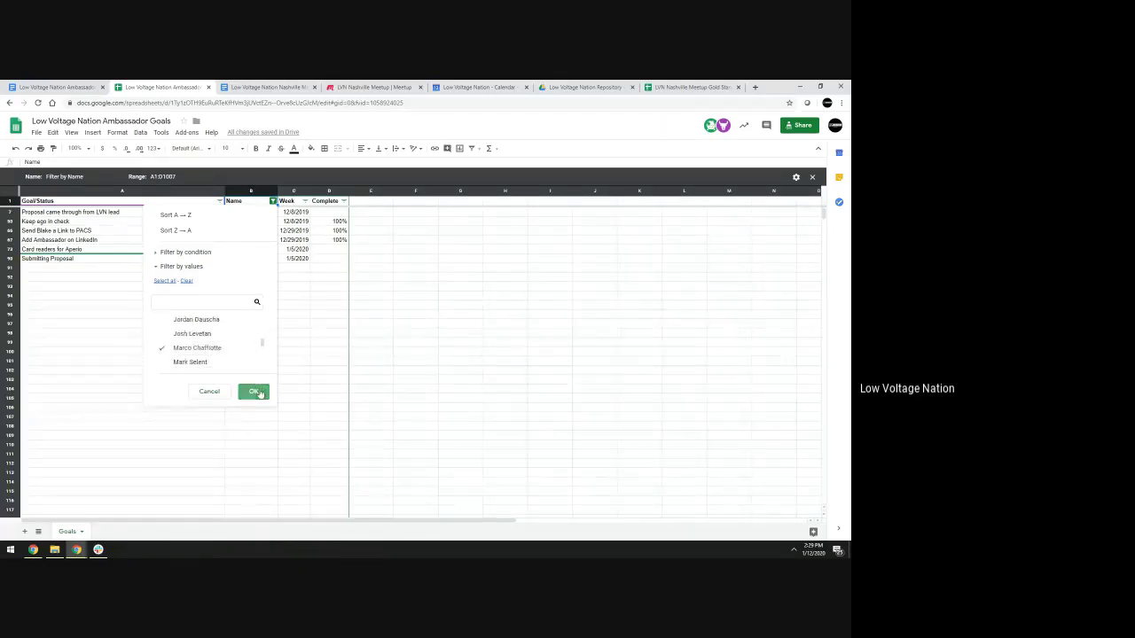
{"action": "left_click", "coordinate": [255, 391]}
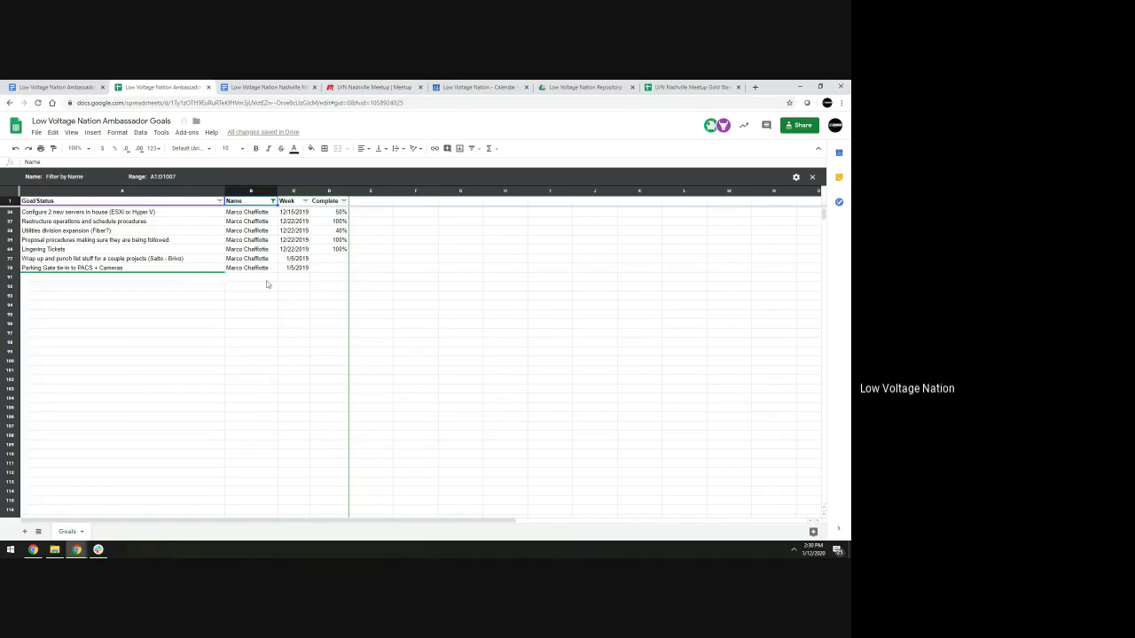
Correct the C77 week date from 1/5/2019 to 1/5/2020
{"action": "scroll", "coordinate": [261, 301], "scroll_direction": "up", "scroll_amount": 1}
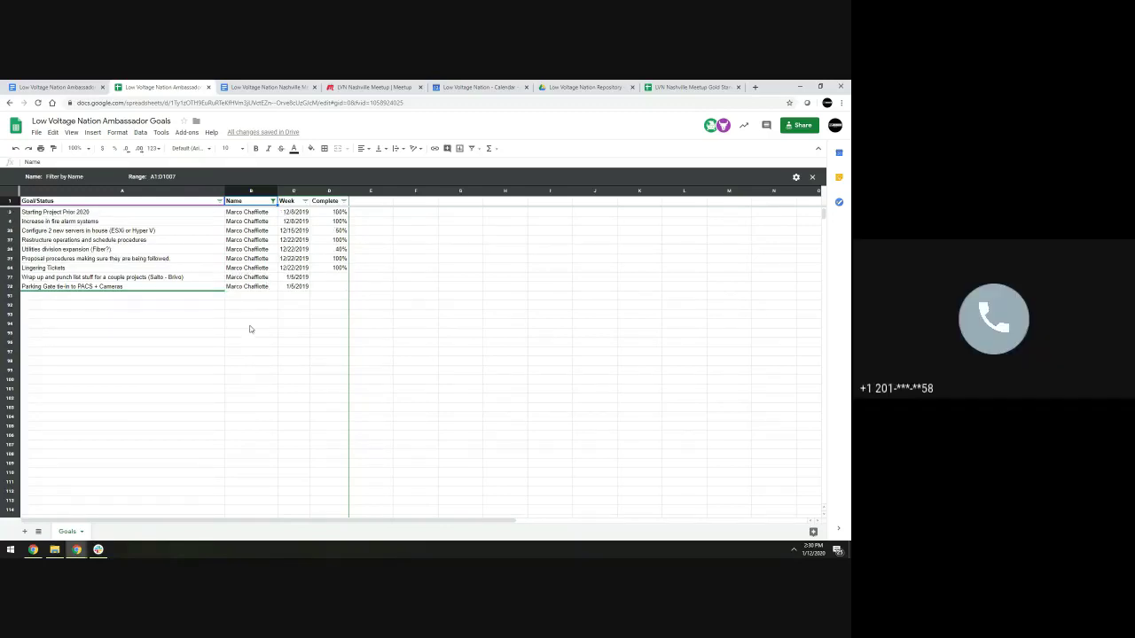
{"action": "left_click", "coordinate": [176, 297]}
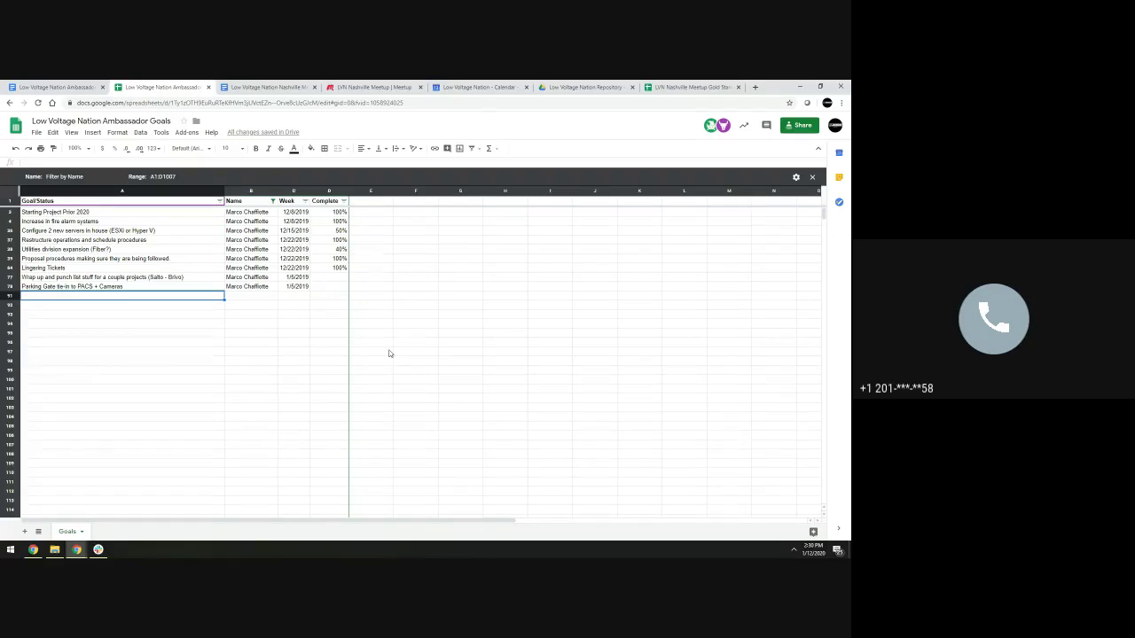
{"action": "key", "text": "ctrl+z"}
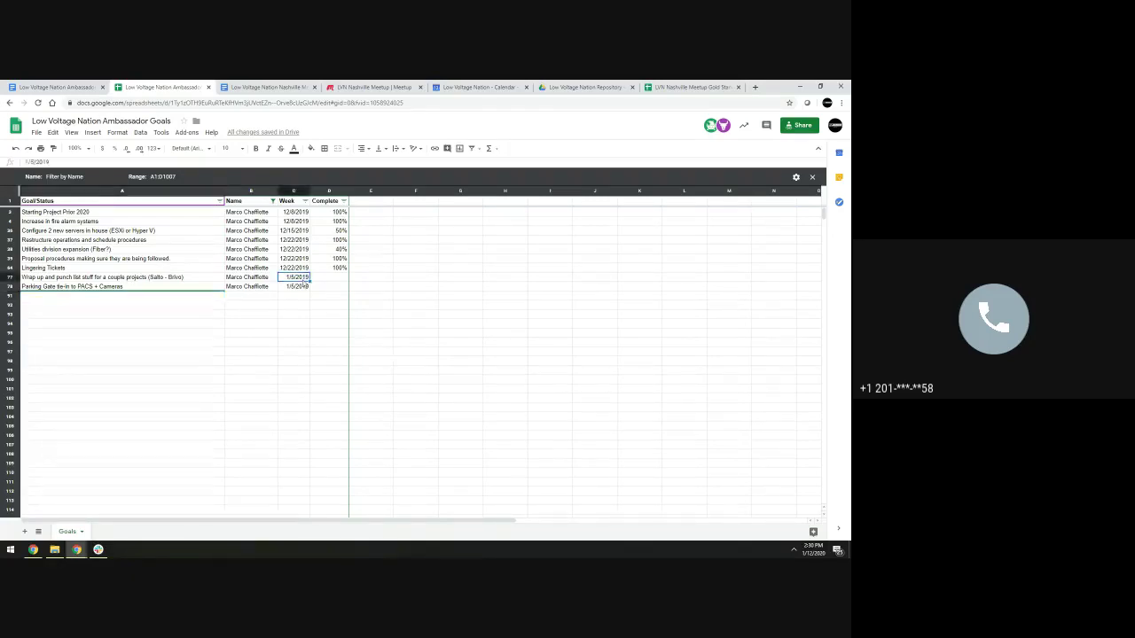
{"action": "left_click", "coordinate": [538, 300]}
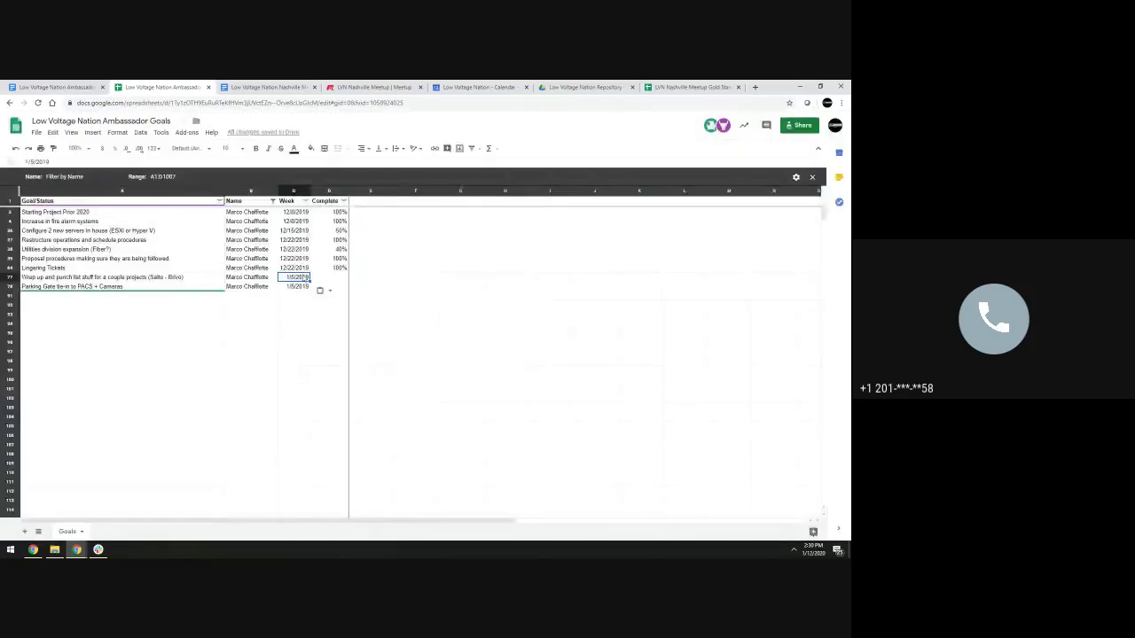
{"action": "key", "text": "Return"}
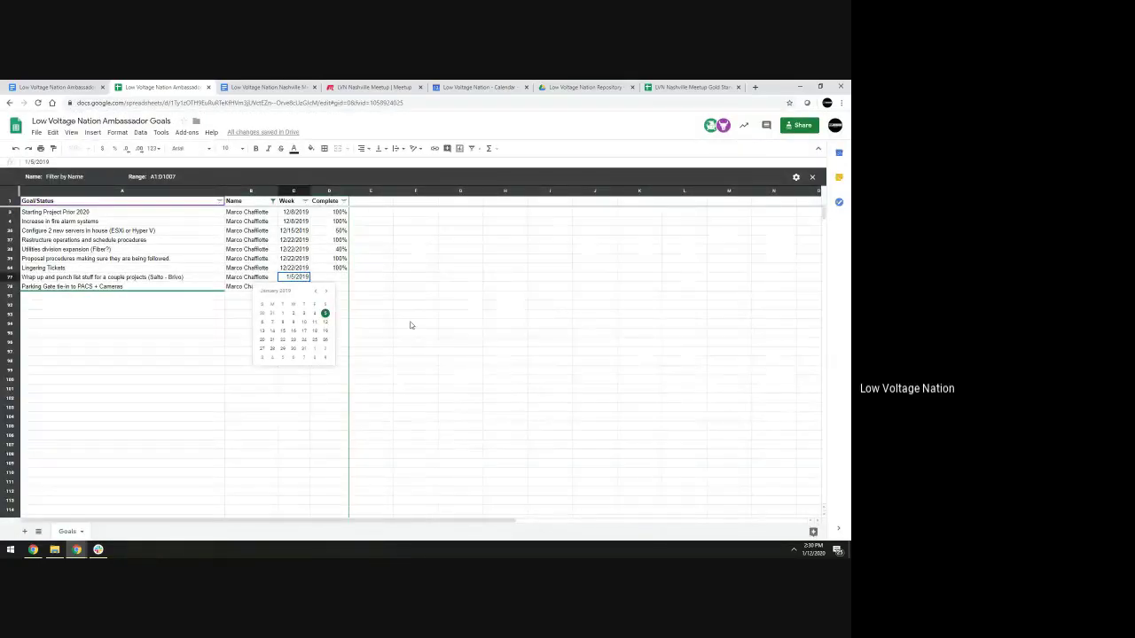
{"action": "key", "text": "BackSpace"}
{"action": "key", "text": "BackSpace"}
{"action": "type", "text": "20"}
{"action": "key", "text": "Return"}
{"action": "key", "text": "Return"}
Correct C78 to 1/5/2020 and move to the empty goal cell A91
{"action": "key", "text": "BackSpace"}
{"action": "key", "text": "BackSpace"}
{"action": "type", "text": "20"}
{"action": "key", "text": "shift+Tab"}
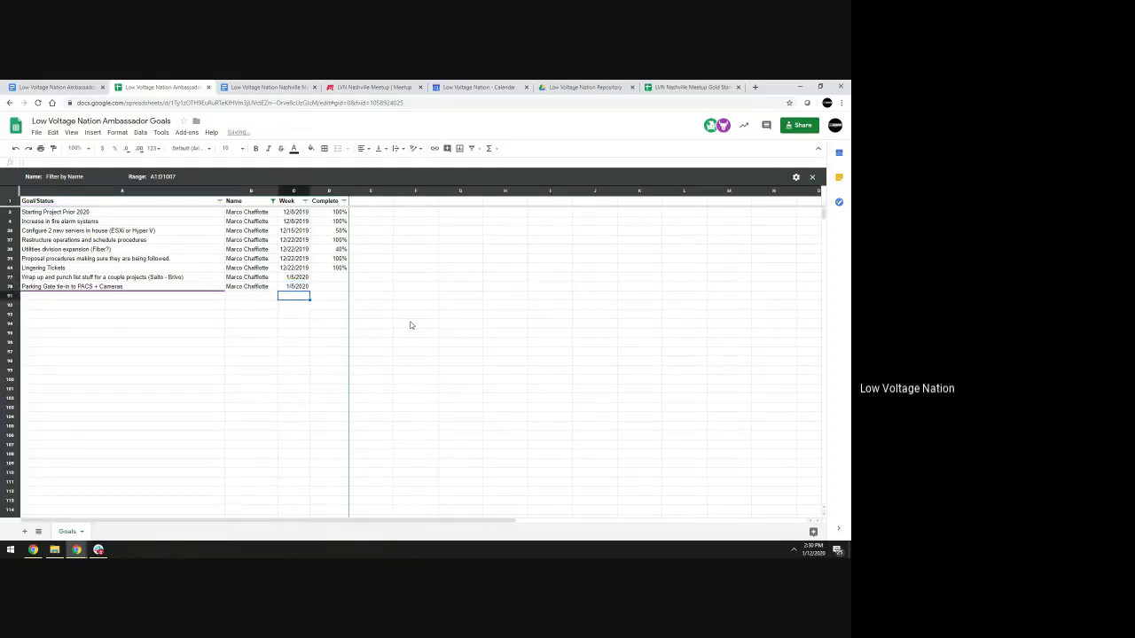
{"action": "key", "text": "Left"}
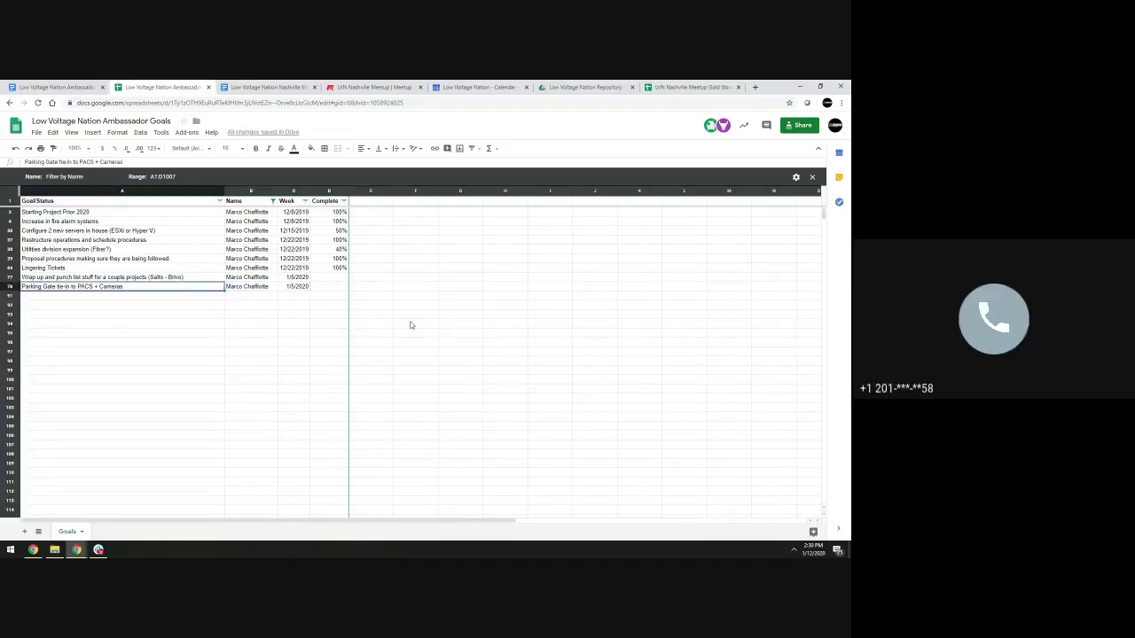
{"action": "key", "text": "Right"}
{"action": "key", "text": "Down"}
{"action": "key", "text": "Left"}
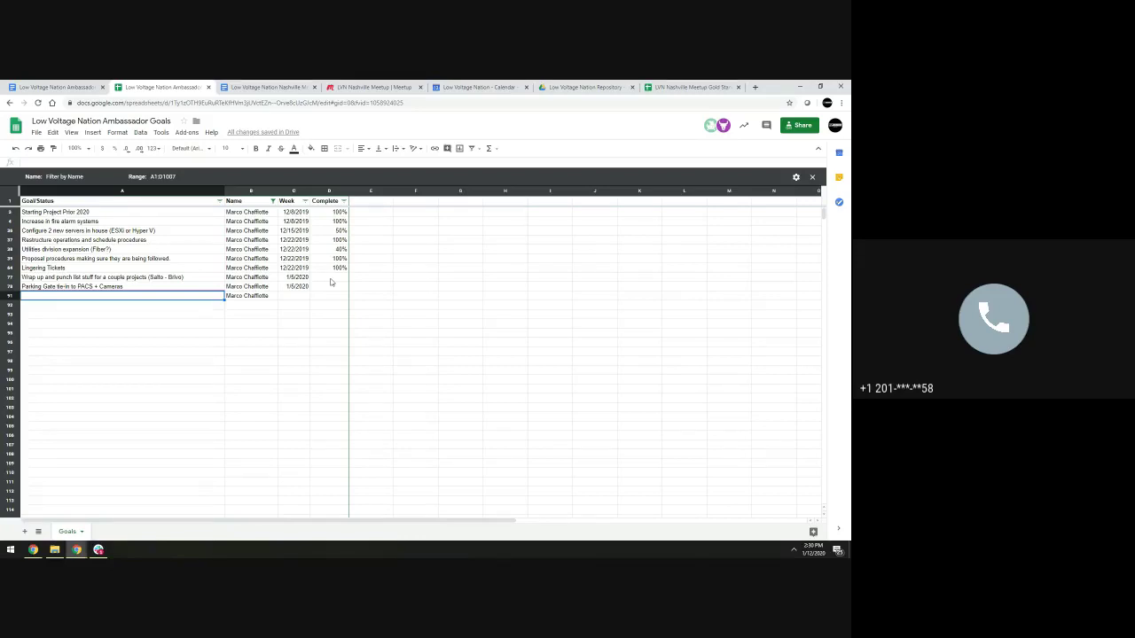
{"action": "key", "text": "super+Left"}
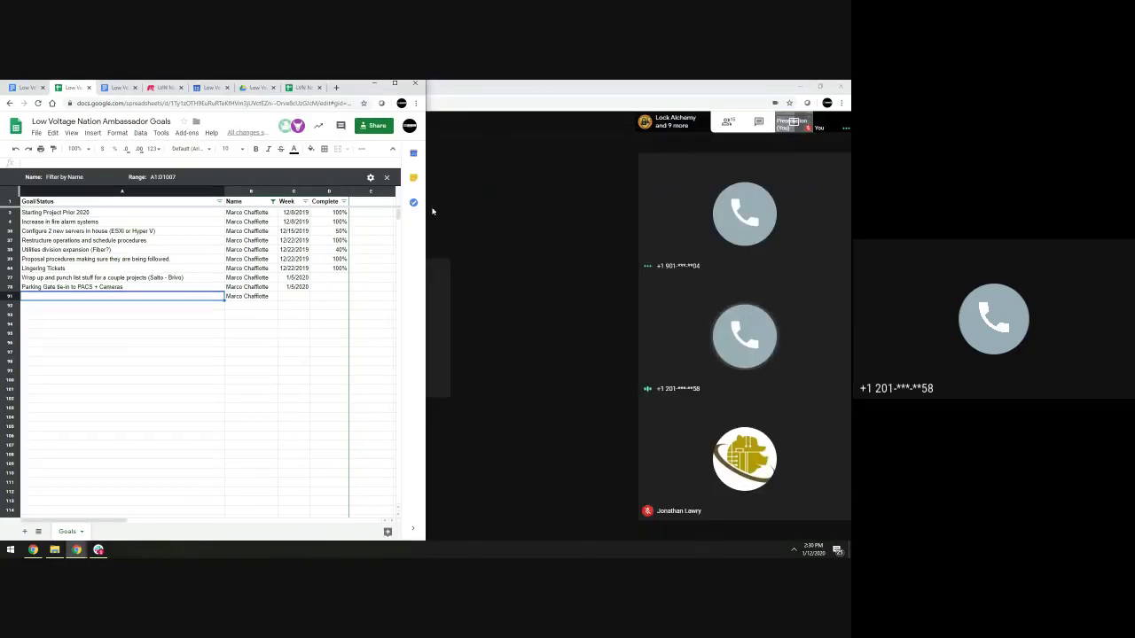
Reply 'sorry! will get you next' in a thread on the last #ambassadors message
{"action": "double_click", "coordinate": [617, 83]}
{"action": "key", "text": "super+Left"}
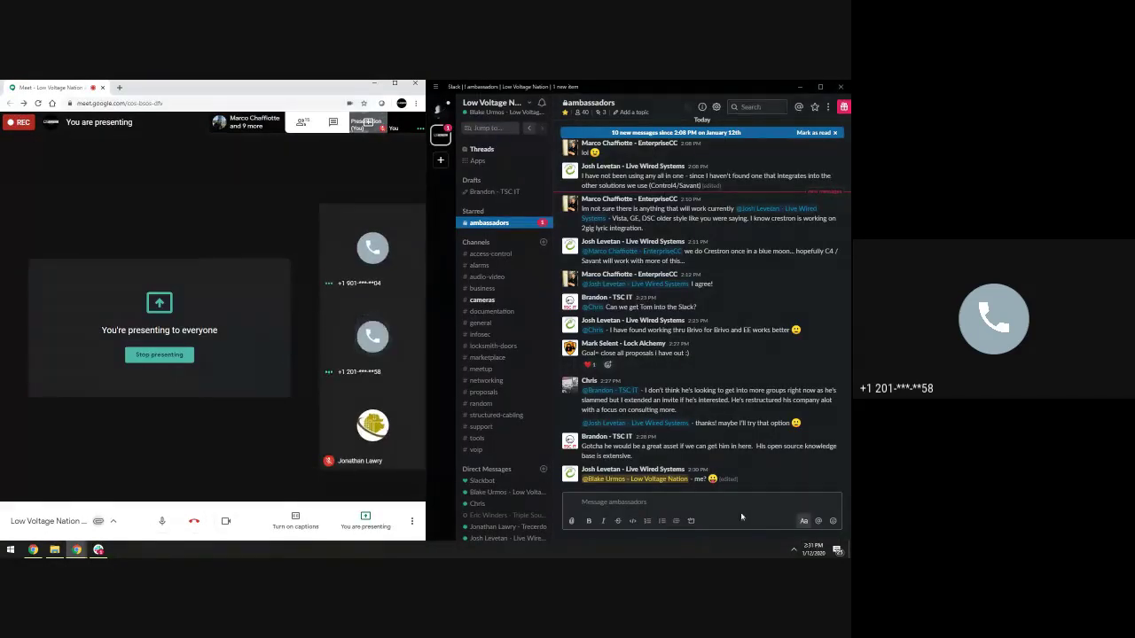
{"action": "left_click", "coordinate": [623, 502]}
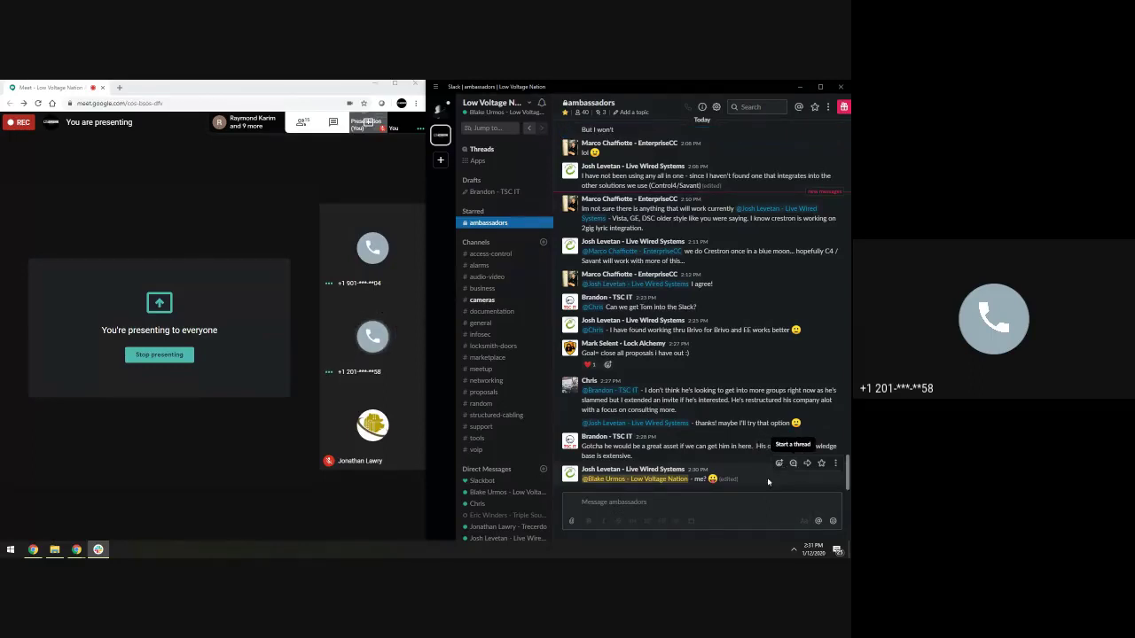
{"action": "left_click", "coordinate": [748, 503]}
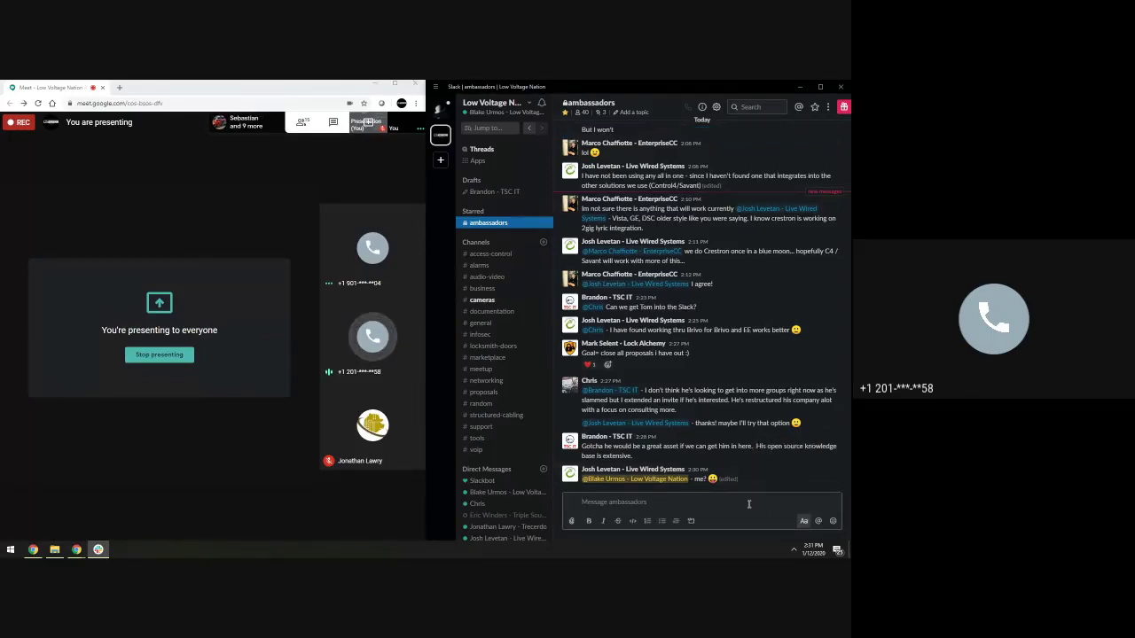
{"action": "left_click", "coordinate": [790, 470]}
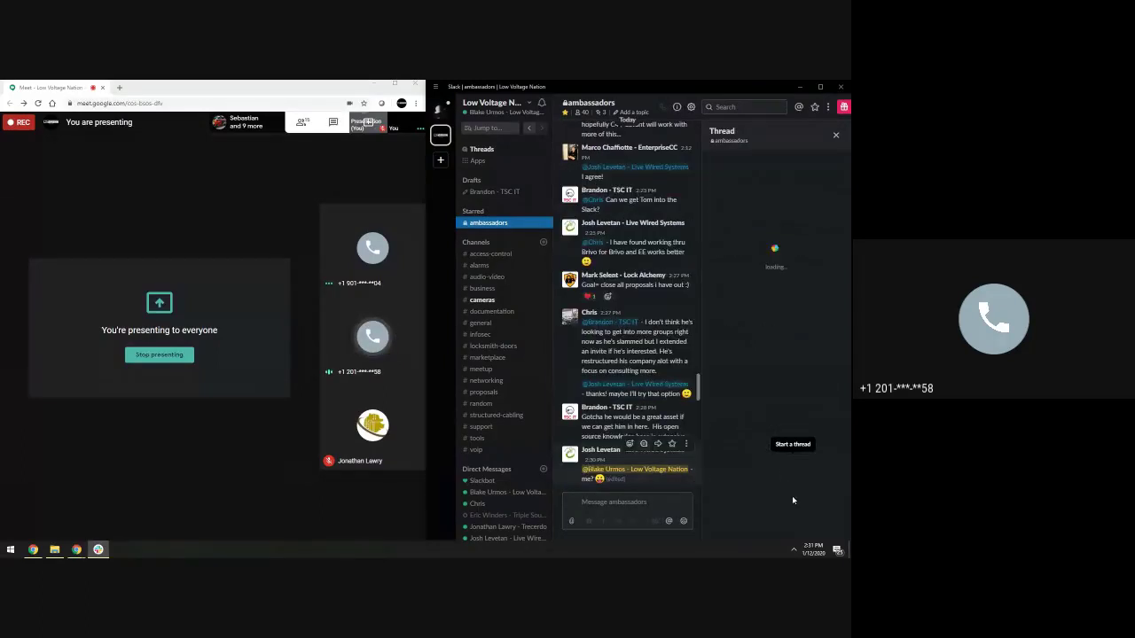
{"action": "type", "text": "sorry! will get you next"}
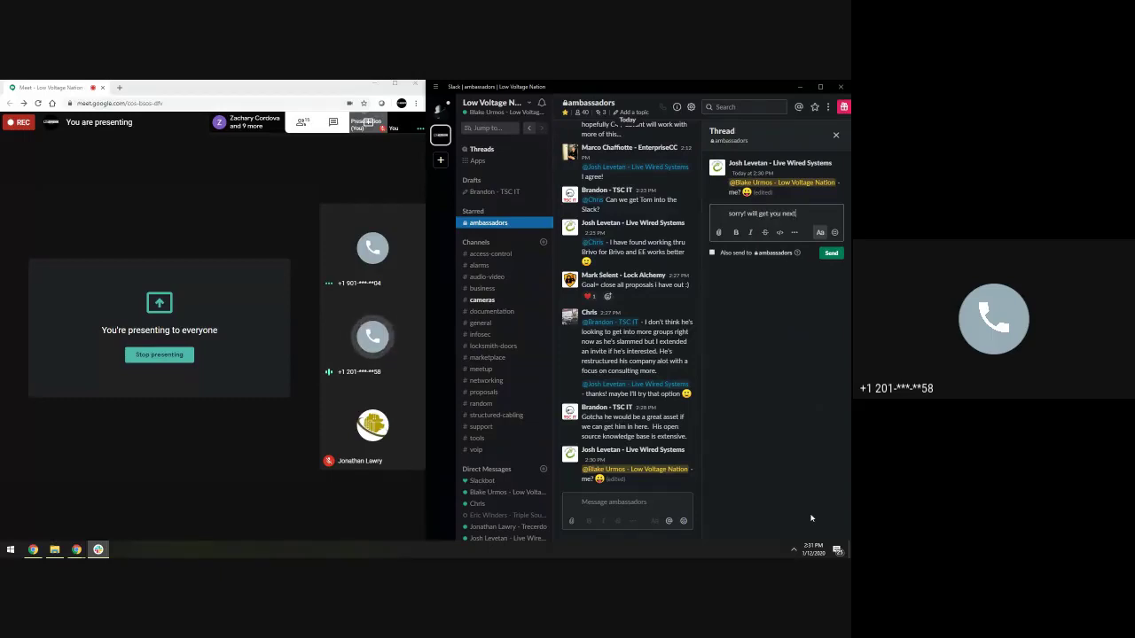
{"action": "key", "text": "Return"}
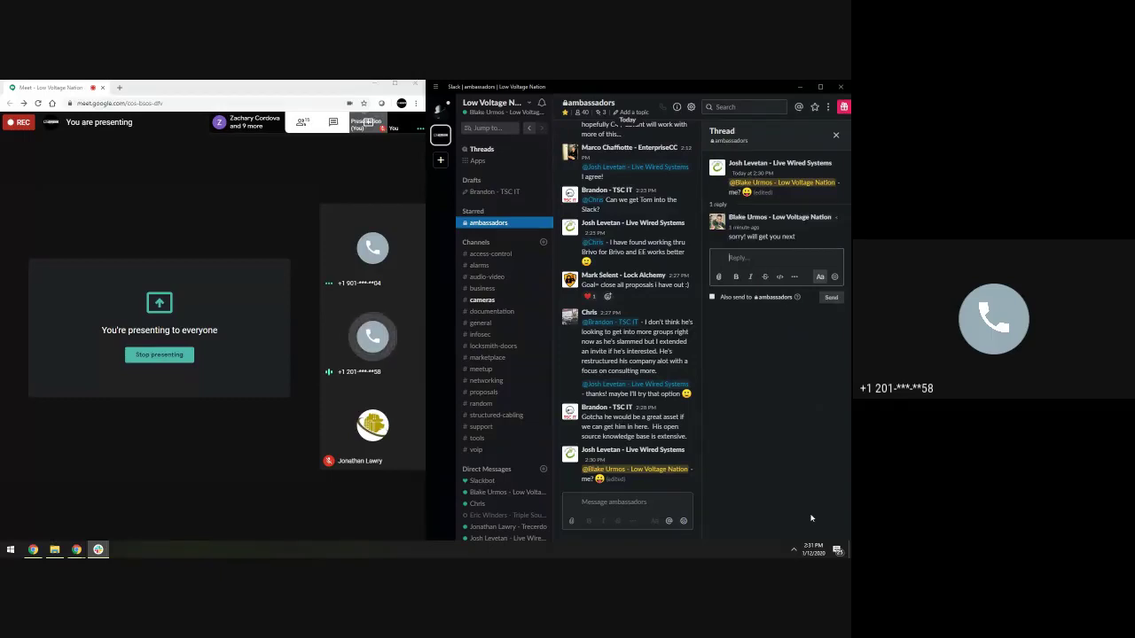
{"action": "key", "text": "alt+Tab"}
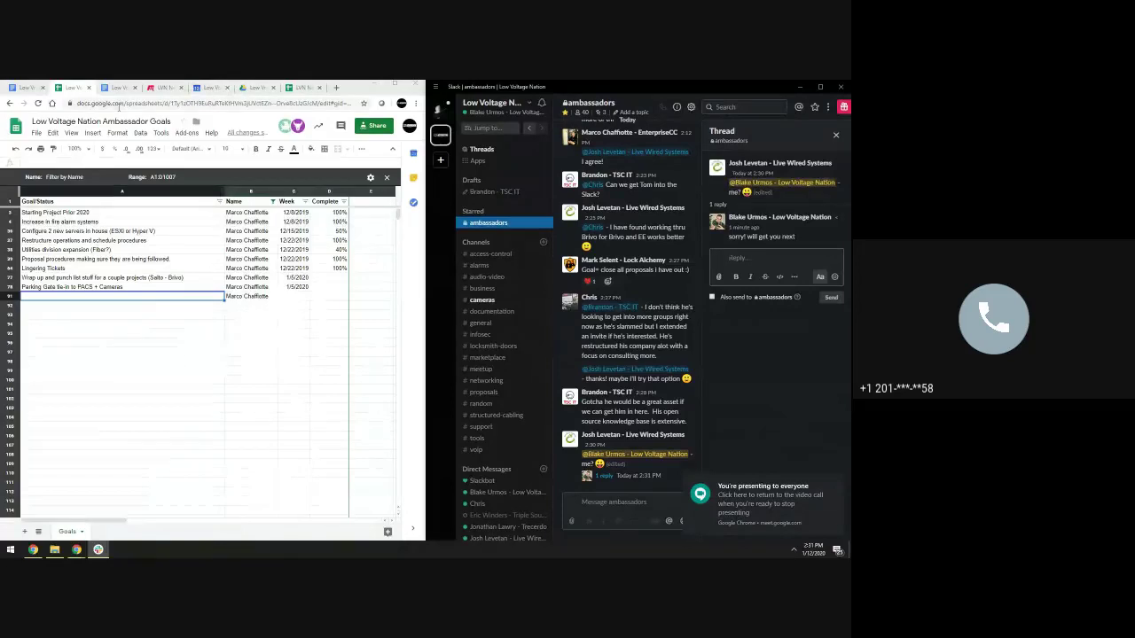
Close the Meetup tab and return to the Ambassador Goals sheet
{"action": "left_click", "coordinate": [181, 87]}
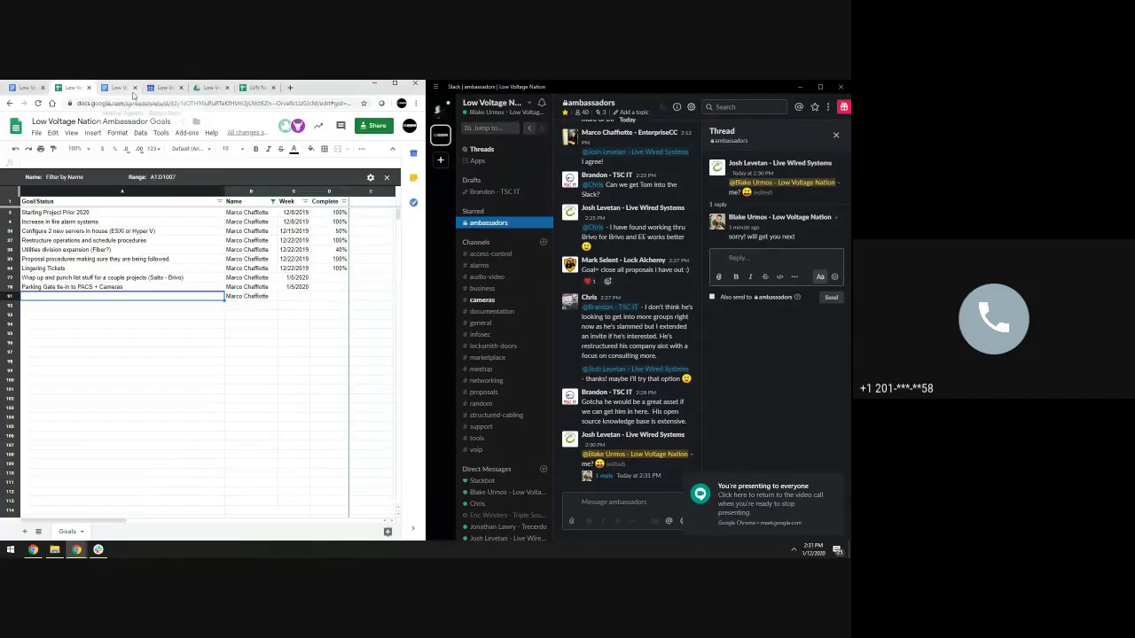
{"action": "left_click", "coordinate": [124, 88]}
{"action": "left_click", "coordinate": [71, 87]}
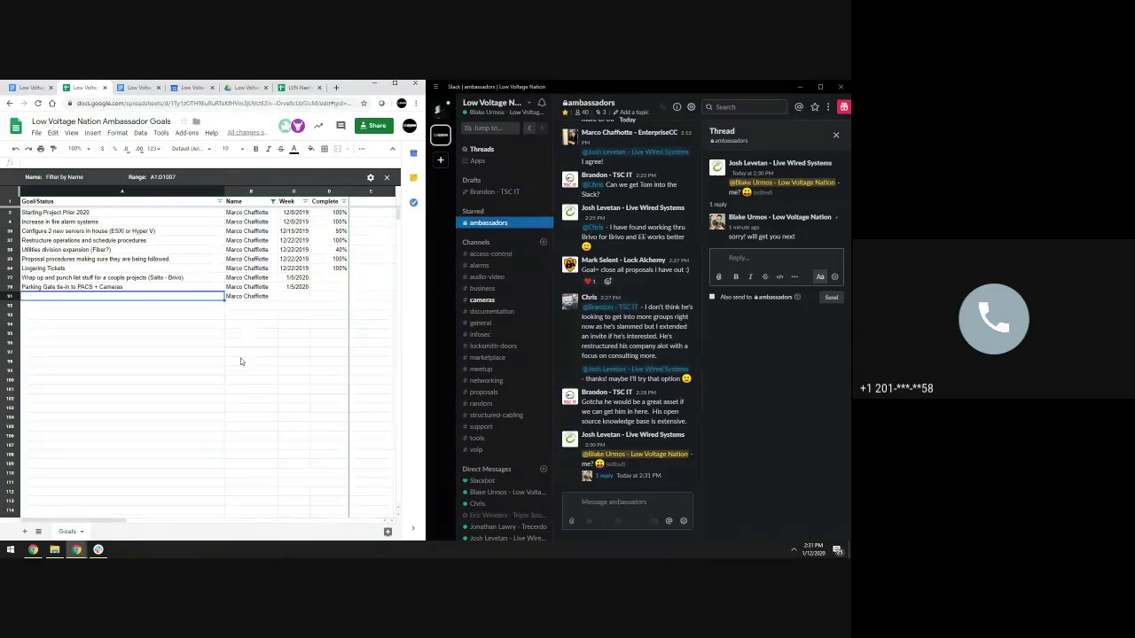
Add goal 'Larger communication contractors' in A91 with week date 1/12/2020
{"action": "type", "text": "Larger com"}
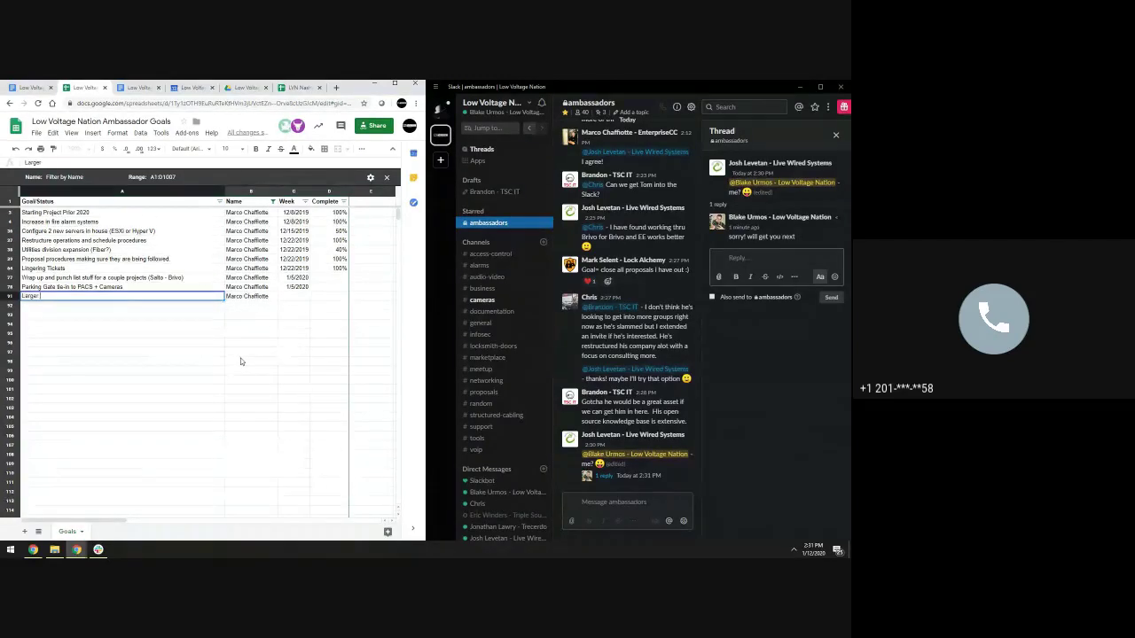
{"action": "type", "text": "ication contracts"}
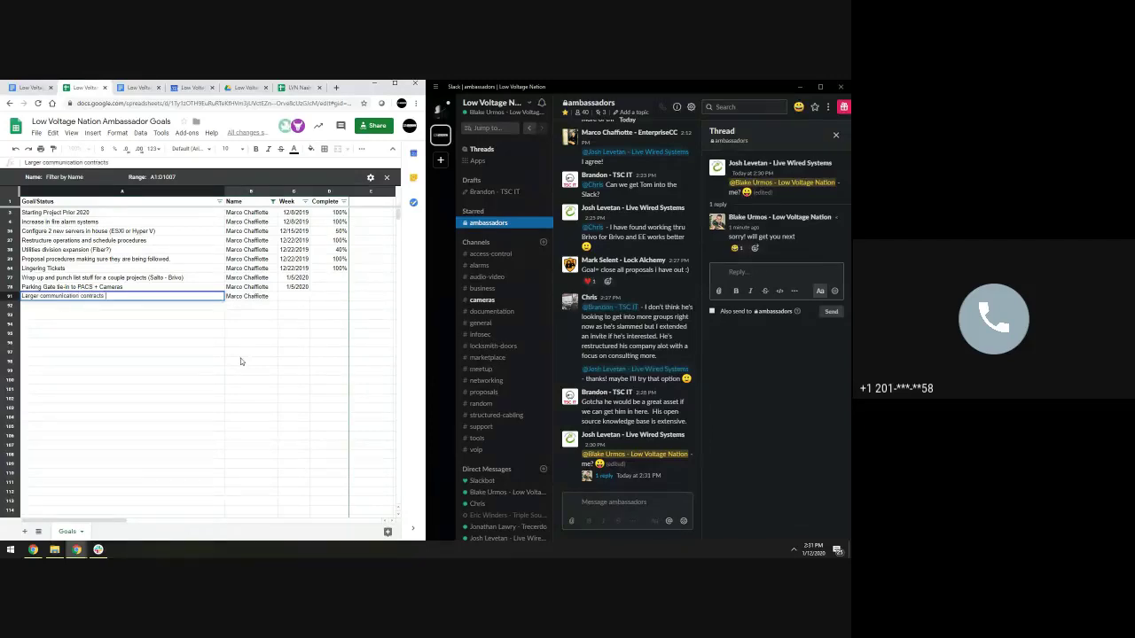
{"action": "key", "text": "BackSpace"}
{"action": "type", "text": "or"}
{"action": "key", "text": "Return"}
{"action": "key", "text": "Tab"}
{"action": "key", "text": "Tab"}
{"action": "type", "text": "1/"}
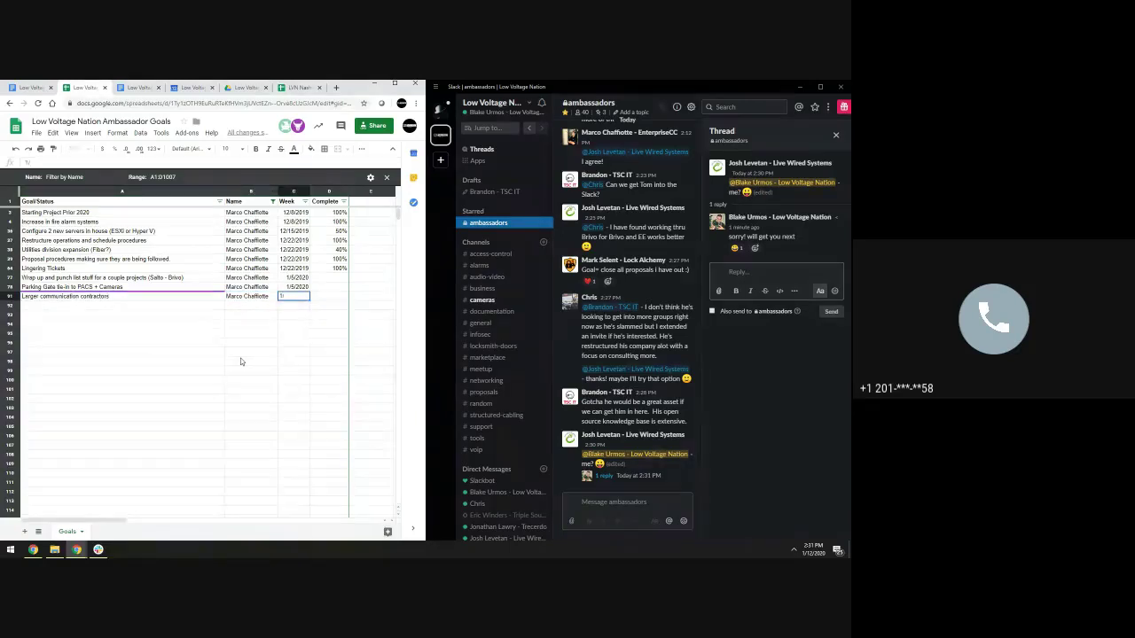
{"action": "type", "text": "12/2020"}
{"action": "key", "text": "Return"}
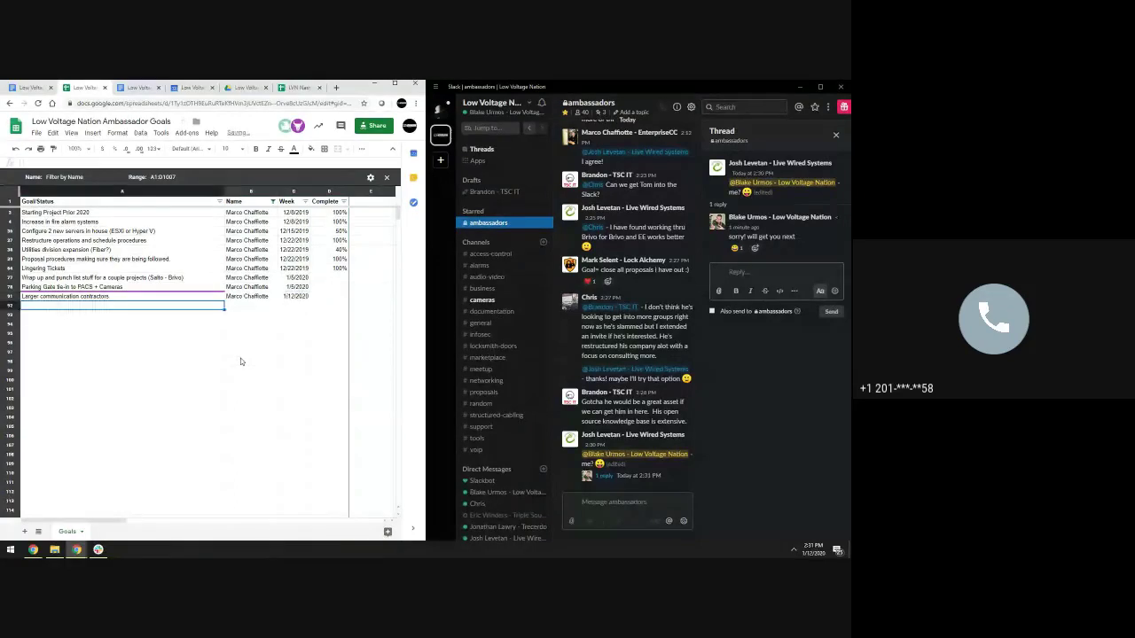